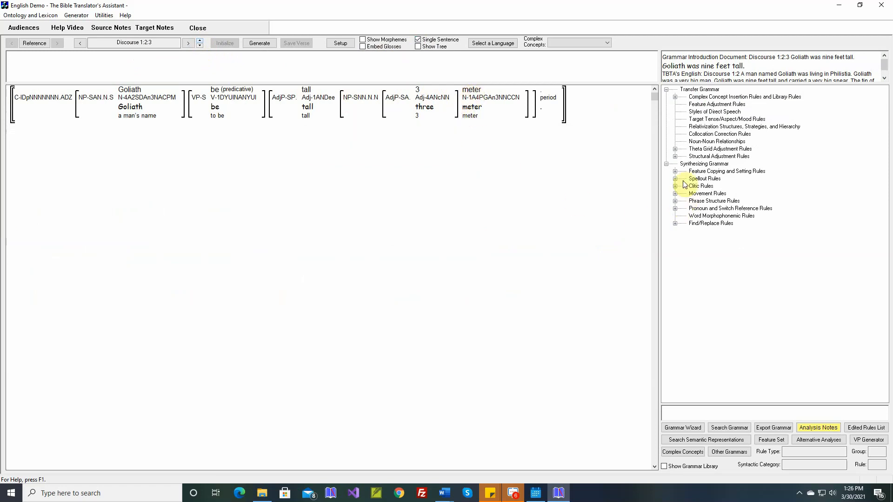
Step: Create a new rule group named "Metric Conversions" under the Structural Adjustment Rules of the Transfer Grammar
{"action": "left_click", "coordinate": [677, 157]}
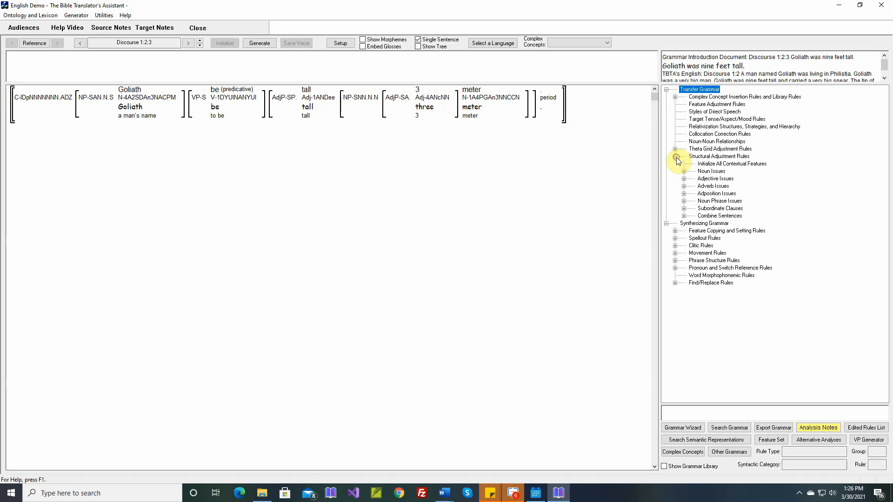
{"action": "double_click", "coordinate": [710, 158]}
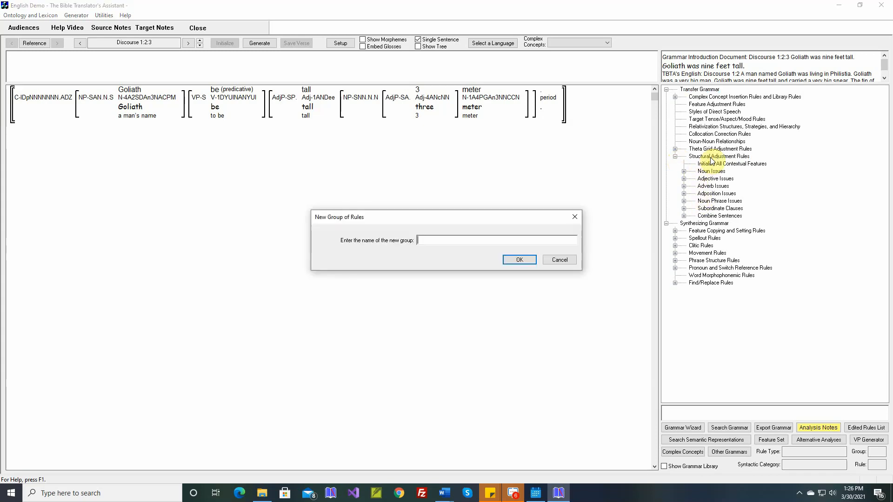
{"action": "type", "text": "Metric Conv"}
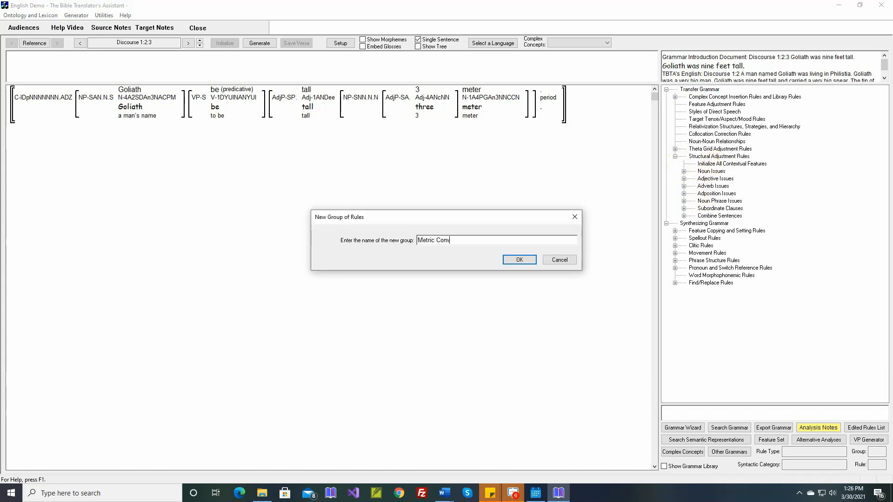
{"action": "type", "text": "ersions"}
{"action": "key", "text": "Return"}
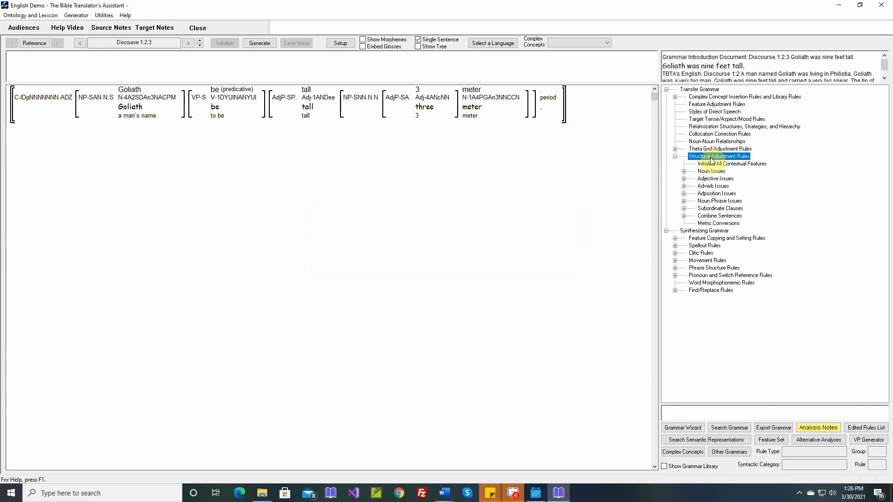
Step: Move the Metric Conversions group up so it sits between Noun Phrase Issues and Subordinate Clauses, and expand the Structural Adjustment Rules again
{"action": "left_click", "coordinate": [716, 224]}
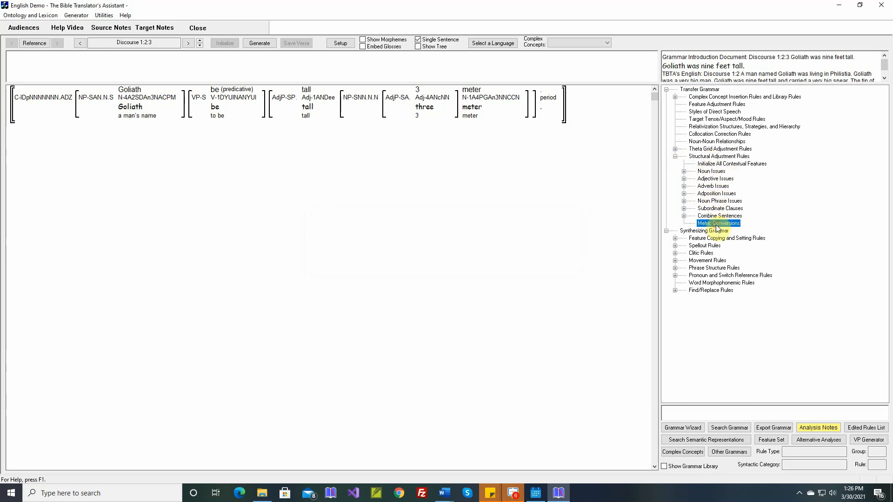
{"action": "left_click_drag", "start_coordinate": [716, 225], "coordinate": [714, 209]}
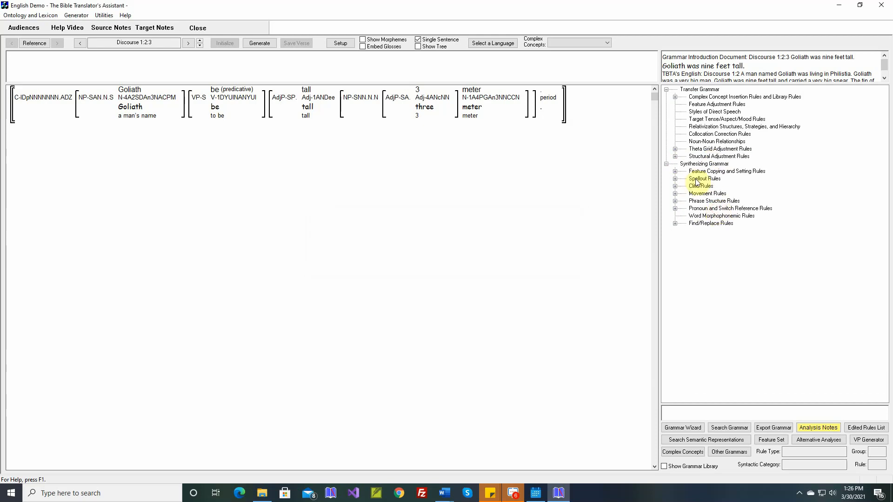
{"action": "left_click", "coordinate": [675, 156]}
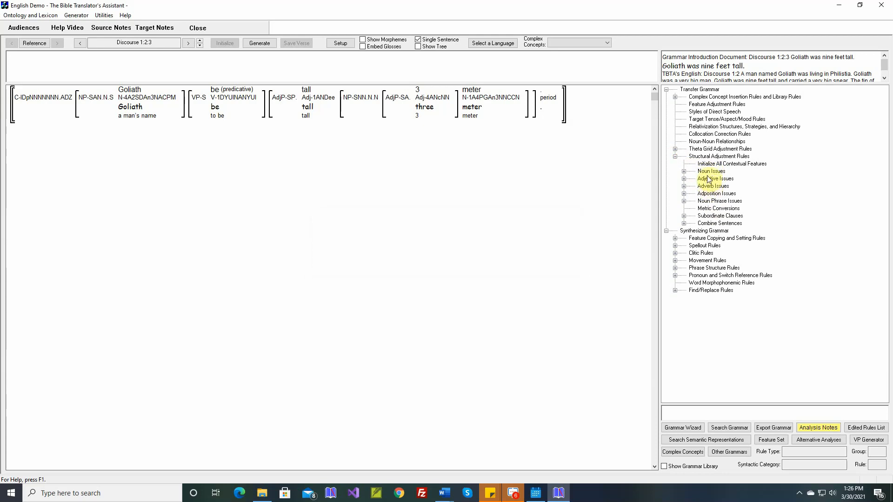
Step: Add a structural adjustment rule for Nouns to the Metric Conversions group and name it "Metric Conversions"
{"action": "left_click", "coordinate": [715, 210]}
{"action": "double_click", "coordinate": [715, 210]}
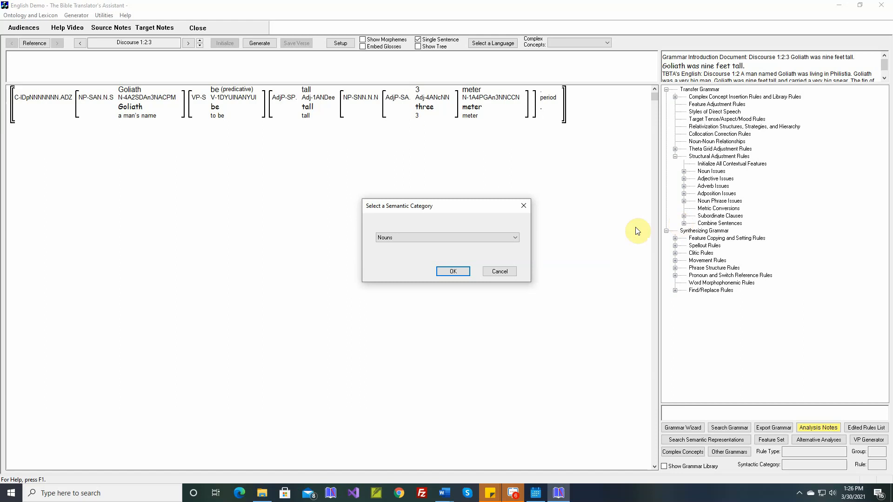
{"action": "left_click", "coordinate": [453, 271]}
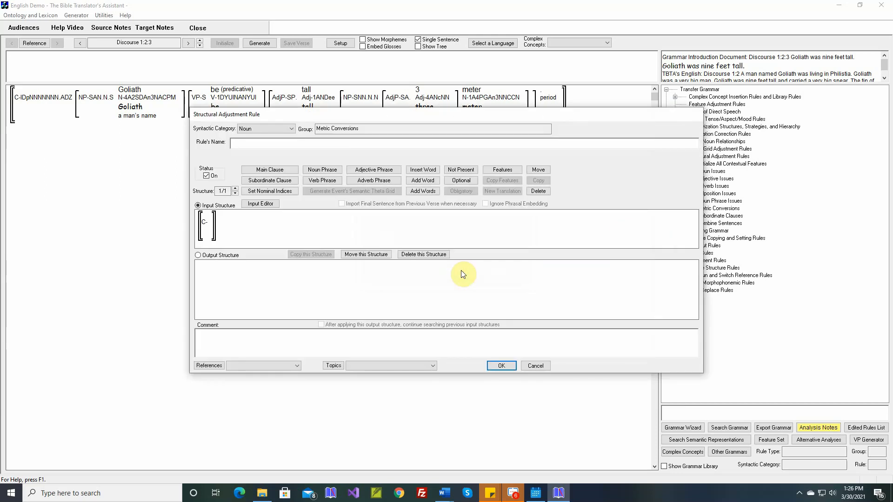
{"action": "type", "text": "Metric Conversions"}
Step: Define the rule's input structure as a noun phrase containing an adjective phrase with an adjective, followed by the noun "meter"
{"action": "left_click", "coordinate": [261, 204]}
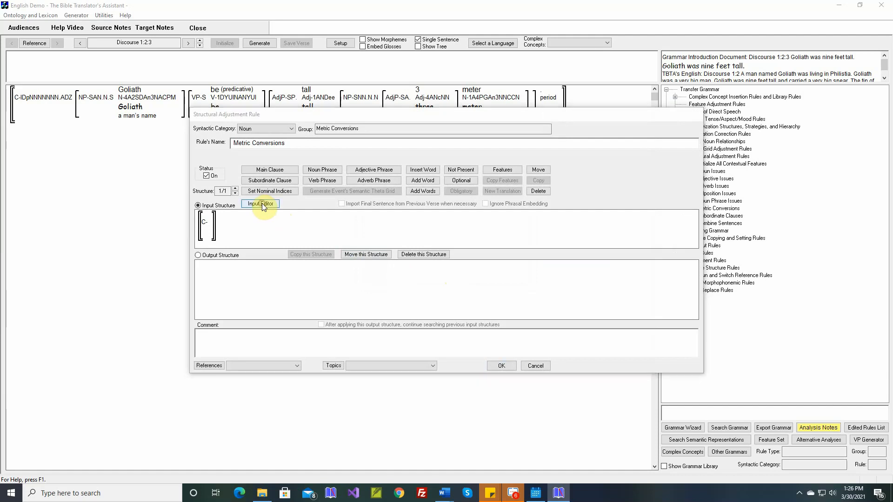
{"action": "type", "text": "(np (adjp adj) meter"}
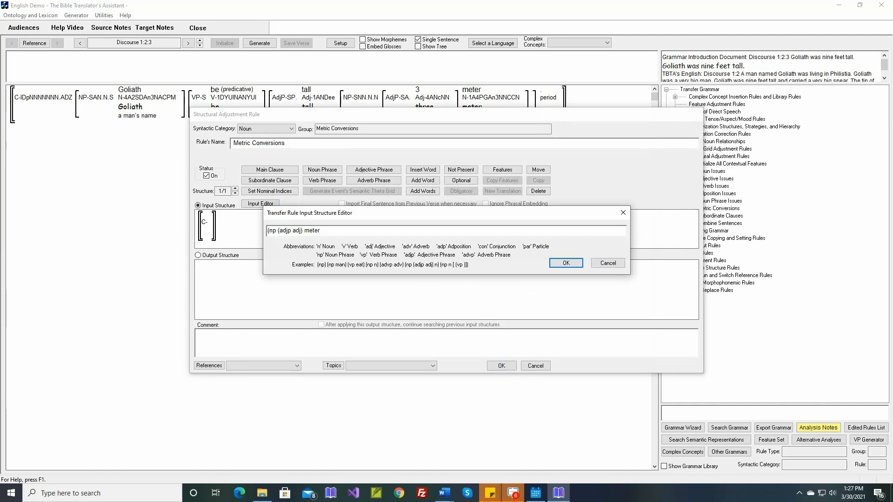
{"action": "key", "text": "Return"}
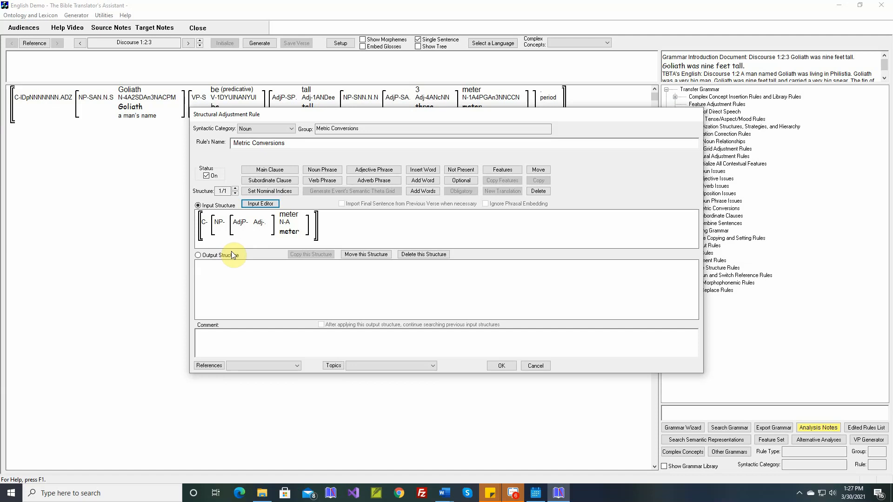
Step: Restrict the adjective in the input structure to the concept 3 from the current verse
{"action": "left_click", "coordinate": [420, 193]}
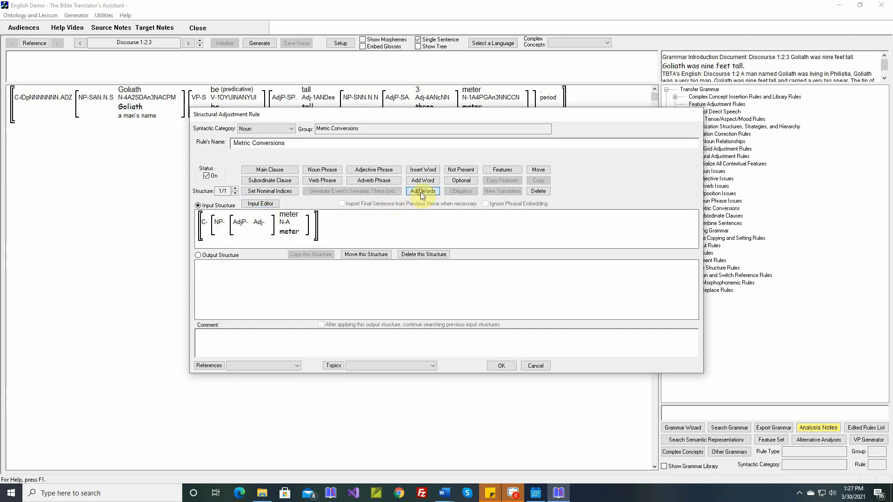
{"action": "left_click", "coordinate": [263, 226]}
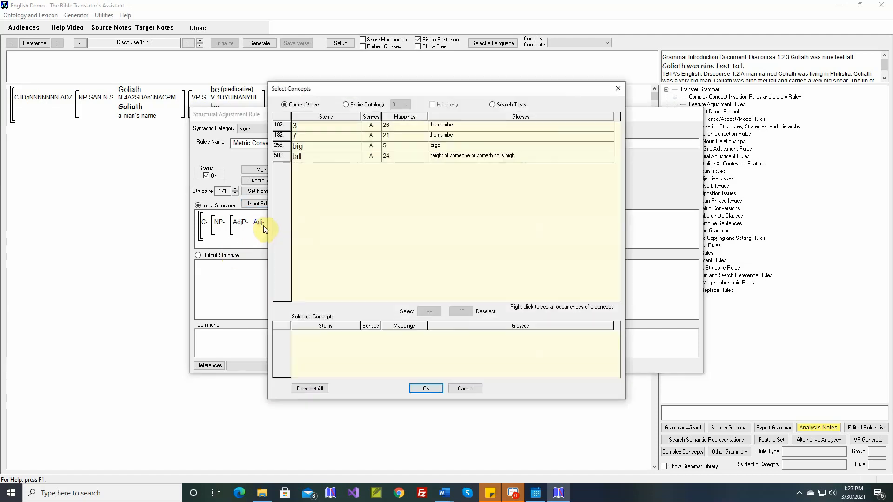
{"action": "left_click", "coordinate": [325, 127]}
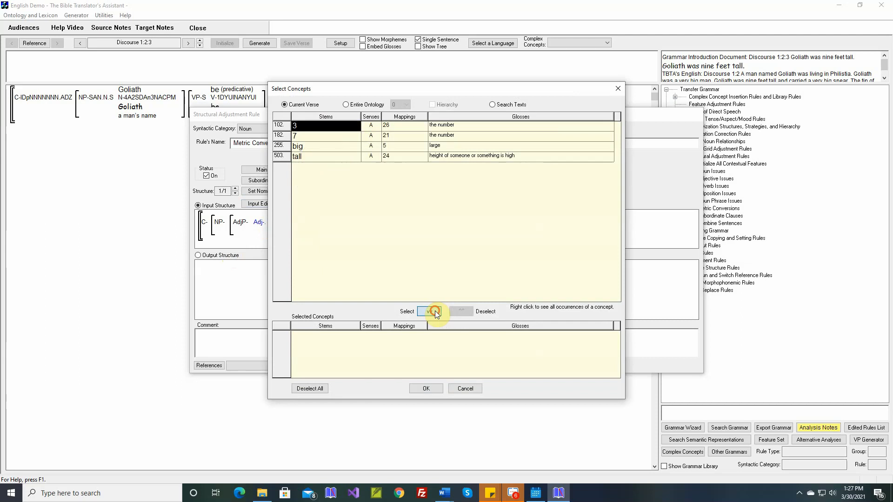
{"action": "left_click", "coordinate": [434, 311]}
{"action": "left_click", "coordinate": [427, 389]}
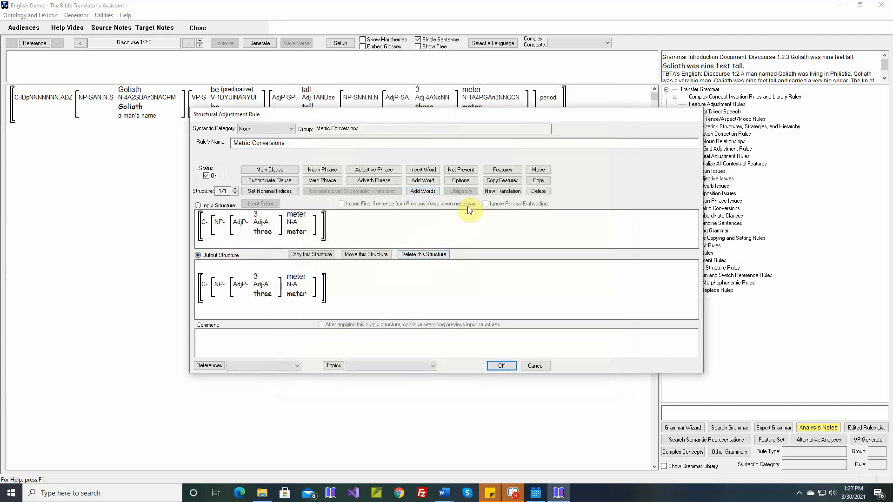
Step: Begin a new translation for "meter" in the output structure by creating the new stem "foot"
{"action": "left_click", "coordinate": [500, 191]}
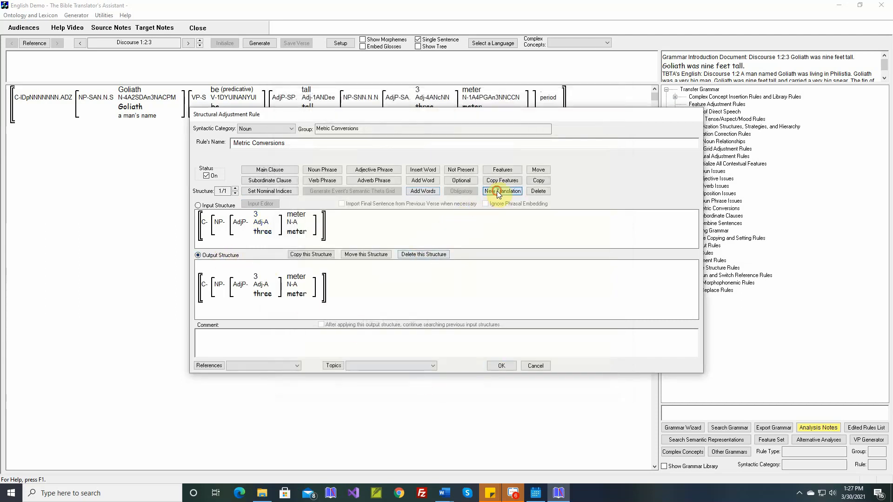
{"action": "double_click", "coordinate": [300, 295]}
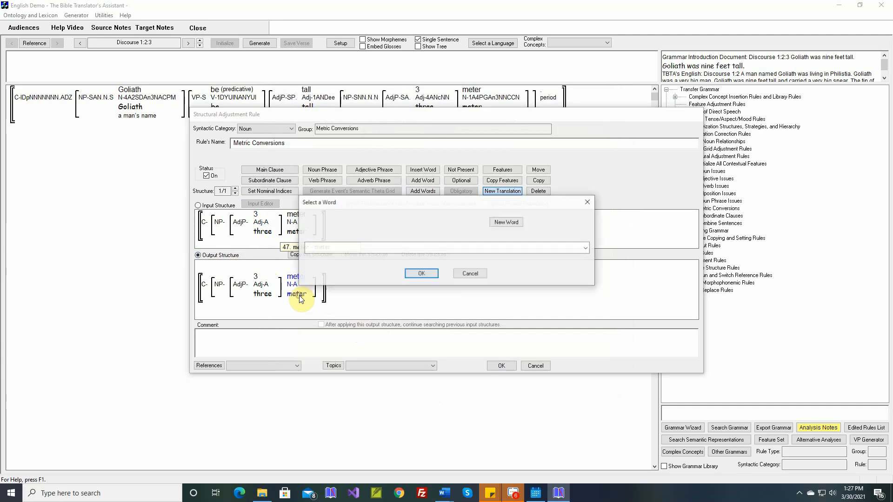
{"action": "left_click", "coordinate": [498, 222]}
{"action": "type", "text": "foot"}
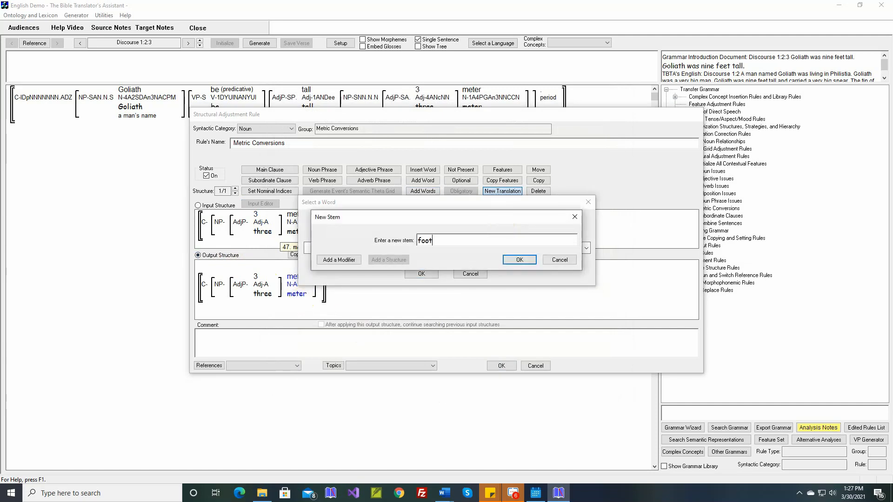
{"action": "key", "text": "Return"}
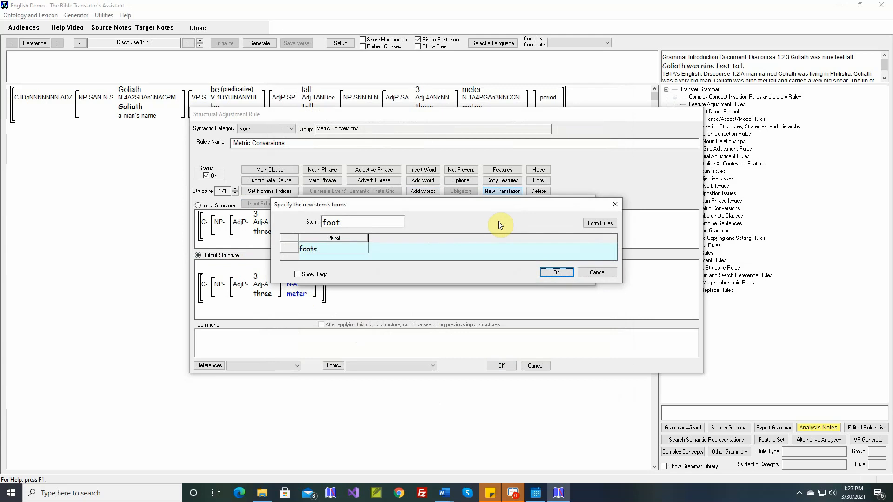
Step: Change the new stem's plural form to "feet" and accept its forms with an empty sample sentence
{"action": "double_click", "coordinate": [347, 249]}
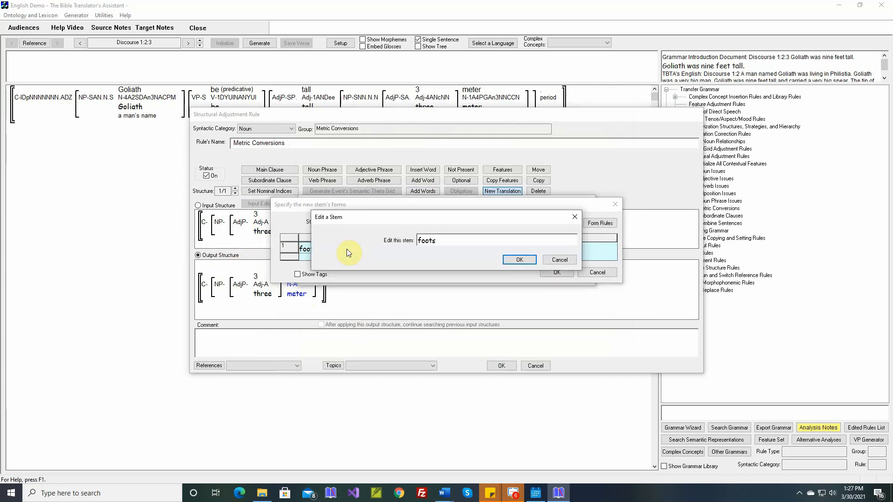
{"action": "key", "text": "BackSpace"}
{"action": "key", "text": "BackSpace"}
{"action": "key", "text": "BackSpace"}
{"action": "key", "text": "BackSpace"}
{"action": "type", "text": "eet"}
{"action": "key", "text": "Return"}
{"action": "key", "text": "Return"}
{"action": "key", "text": "Return"}
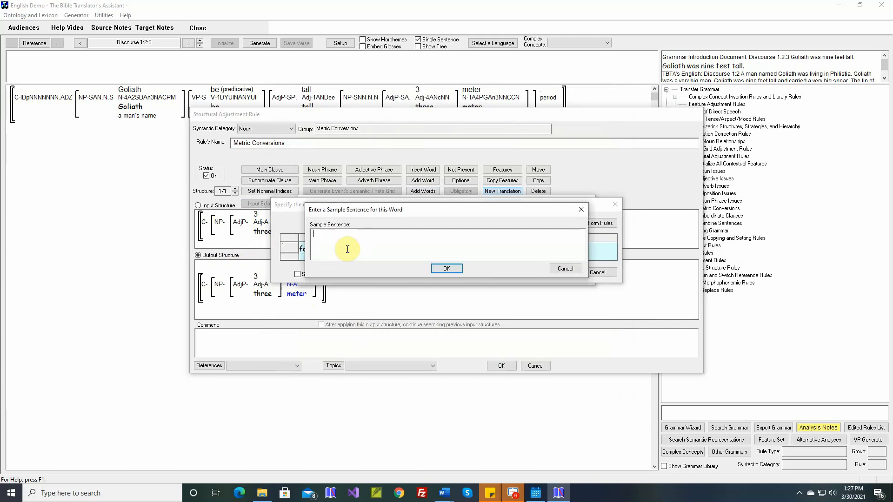
Step: Enter the gloss "foot" for the new stem and use it as the translation of "meter"
{"action": "type", "text": "foot"}
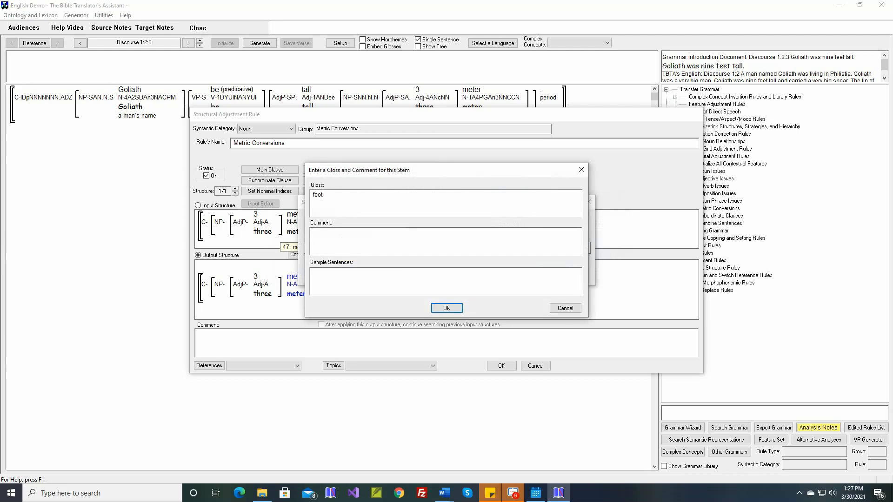
{"action": "key", "text": "Return"}
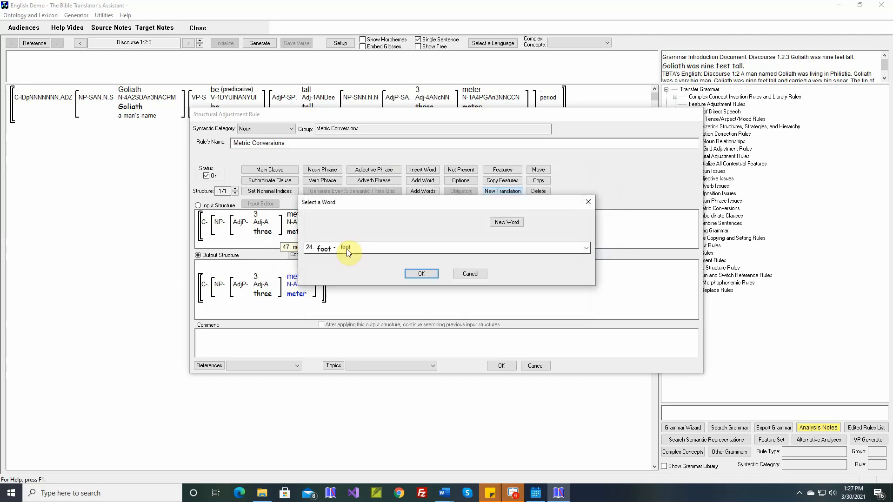
{"action": "key", "text": "Return"}
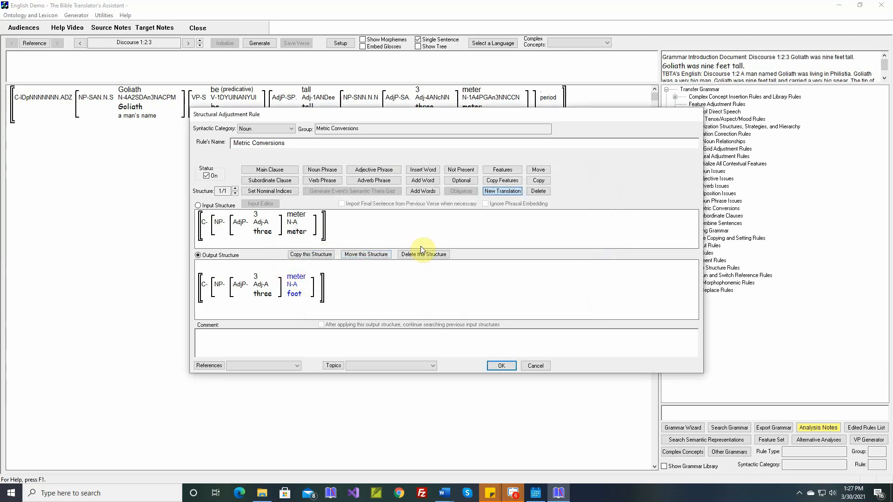
Step: Create the new stem "9.7" as the translation of 3 in the output structure, ignoring the unrecognized period character
{"action": "double_click", "coordinate": [263, 293]}
{"action": "left_click", "coordinate": [502, 222]}
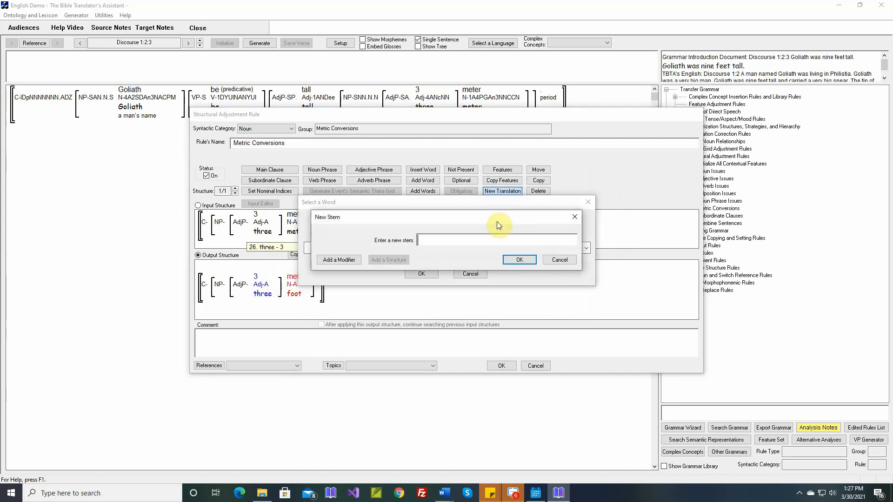
{"action": "type", "text": "9.7"}
{"action": "key", "text": "Return"}
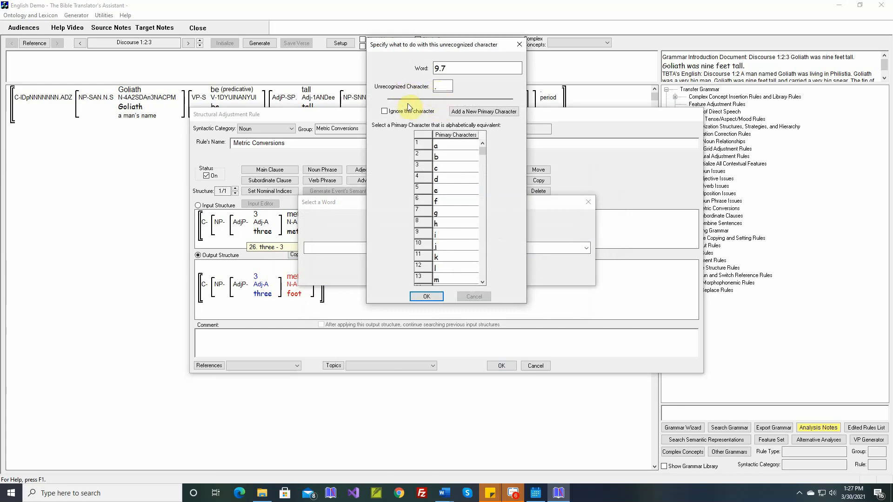
{"action": "left_click", "coordinate": [385, 112]}
{"action": "left_click", "coordinate": [426, 296]}
Step: Set the 9.7 stem's type to Cardinal Number and both its comparative and superlative formation to Not Applicable
{"action": "left_click", "coordinate": [364, 249]}
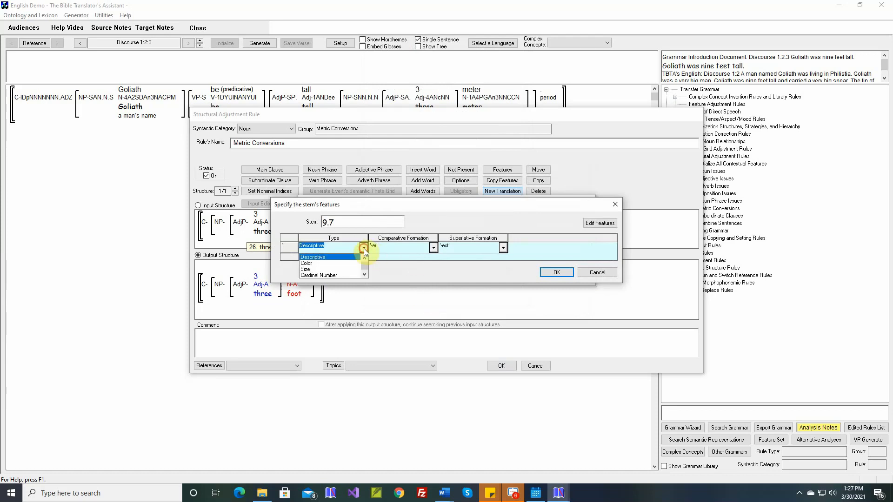
{"action": "left_click", "coordinate": [341, 275]}
{"action": "left_click", "coordinate": [434, 246]}
{"action": "left_click", "coordinate": [424, 275]}
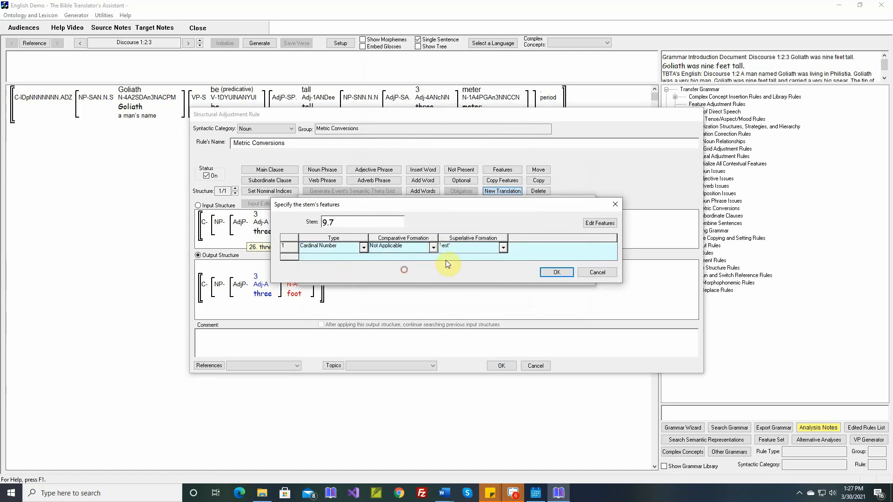
{"action": "left_click", "coordinate": [503, 250]}
{"action": "left_click", "coordinate": [476, 274]}
{"action": "left_click", "coordinate": [556, 272]}
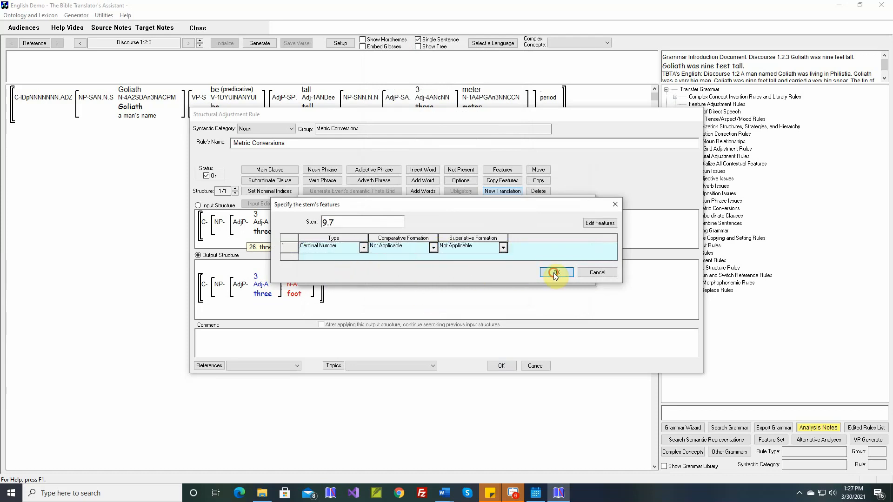
{"action": "left_click", "coordinate": [556, 272]}
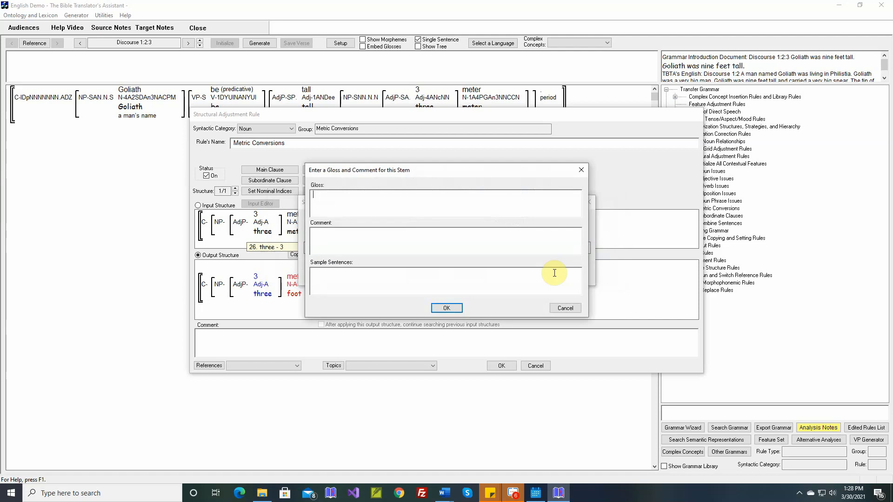
Step: Enter the gloss "9.7" for the new stem and use it as the translation of 3
{"action": "type", "text": "9.7"}
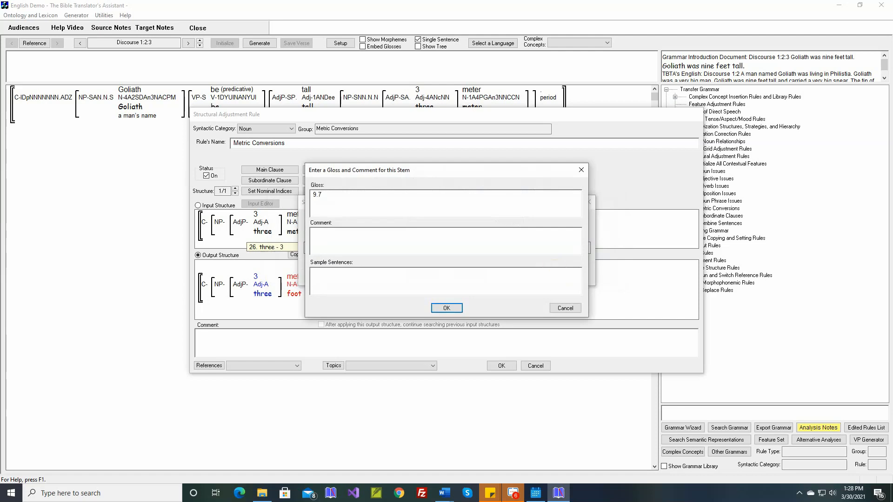
{"action": "left_click", "coordinate": [459, 308]}
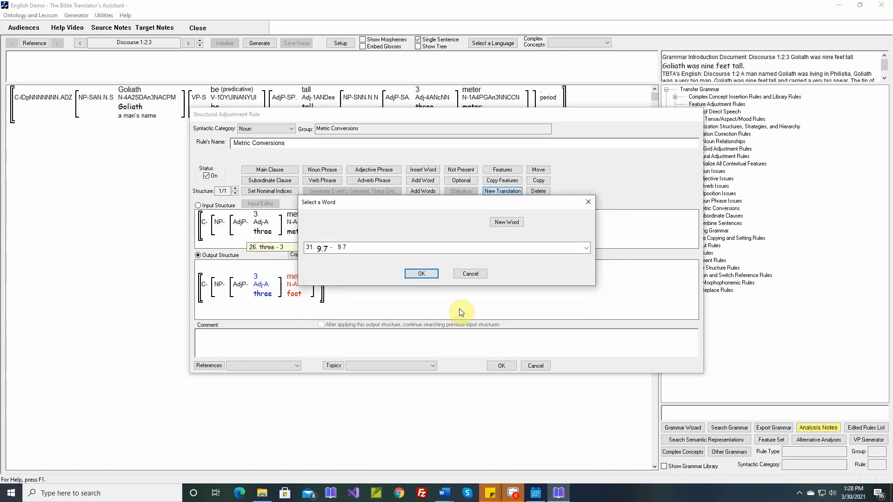
{"action": "left_click", "coordinate": [422, 273]}
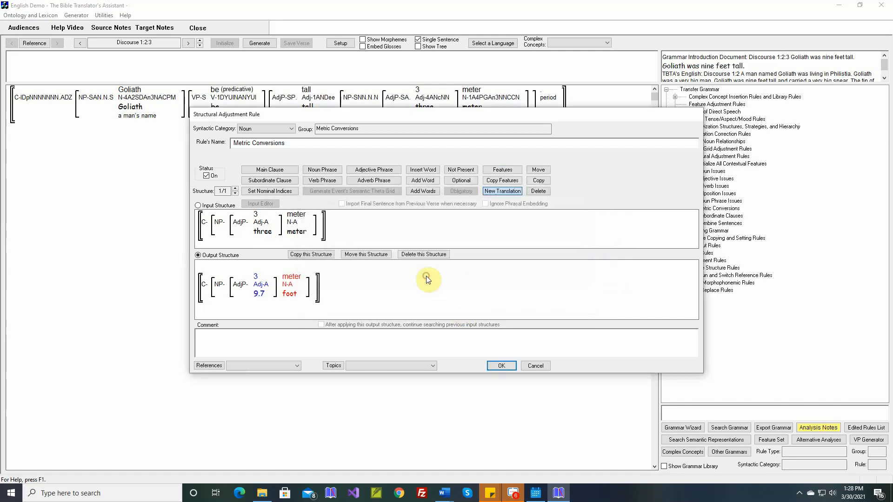
Step: Insert the current verse reference, Discourse 1:2:3, with its source and target sentences into the rule's comment
{"action": "right_click", "coordinate": [420, 333]}
{"action": "left_click", "coordinate": [432, 336]}
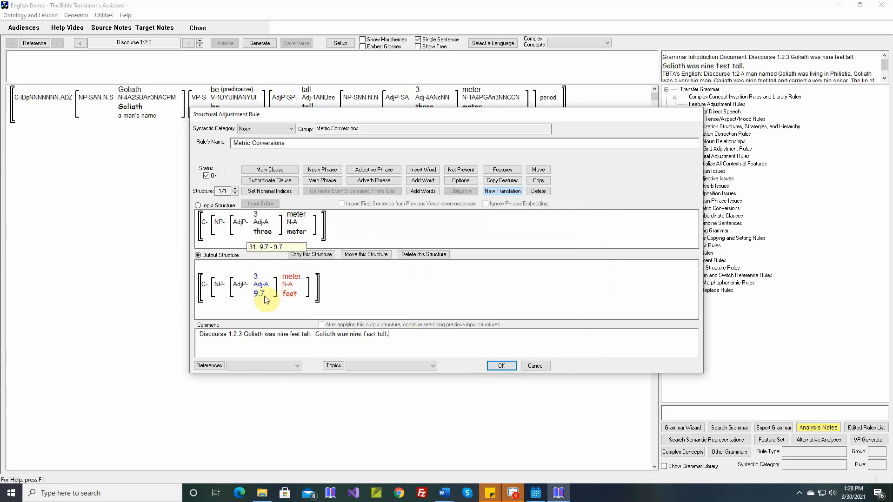
Step: Save the rule and regenerate the verse's English text, with the Metric Conversions group expanded in the grammar
{"action": "left_click", "coordinate": [501, 366]}
{"action": "left_click", "coordinate": [263, 43]}
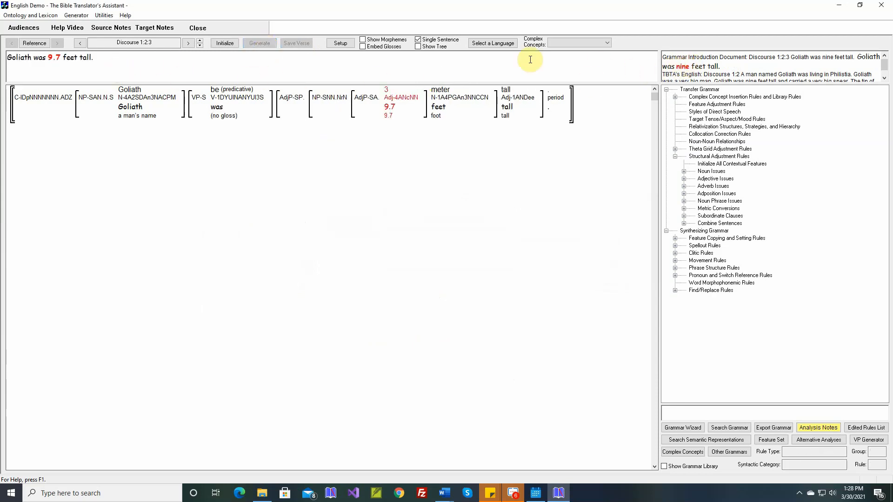
{"action": "mouse_move", "coordinate": [371, 111]}
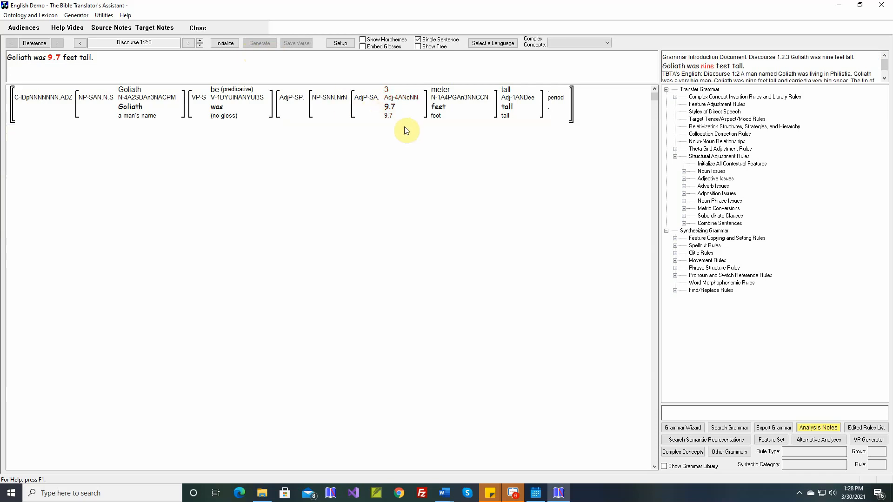
{"action": "left_click", "coordinate": [688, 209]}
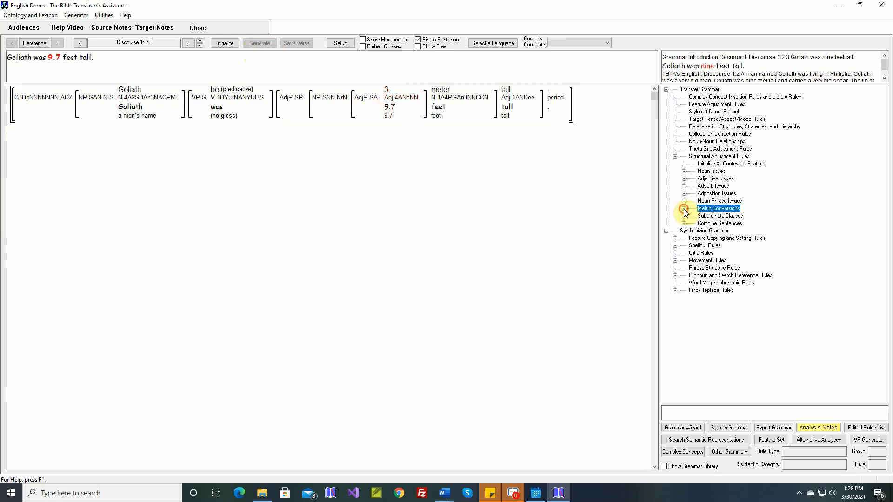
{"action": "left_click", "coordinate": [684, 209]}
{"action": "double_click", "coordinate": [726, 216]}
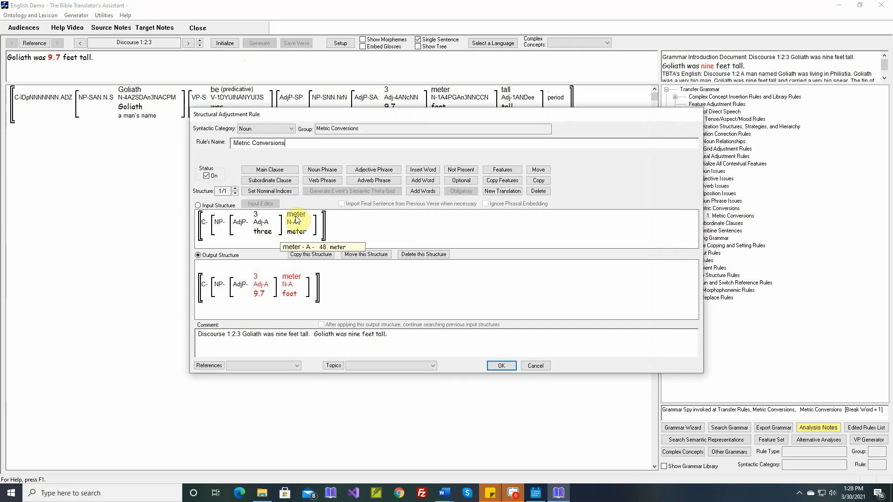
{"action": "left_click", "coordinate": [423, 191]}
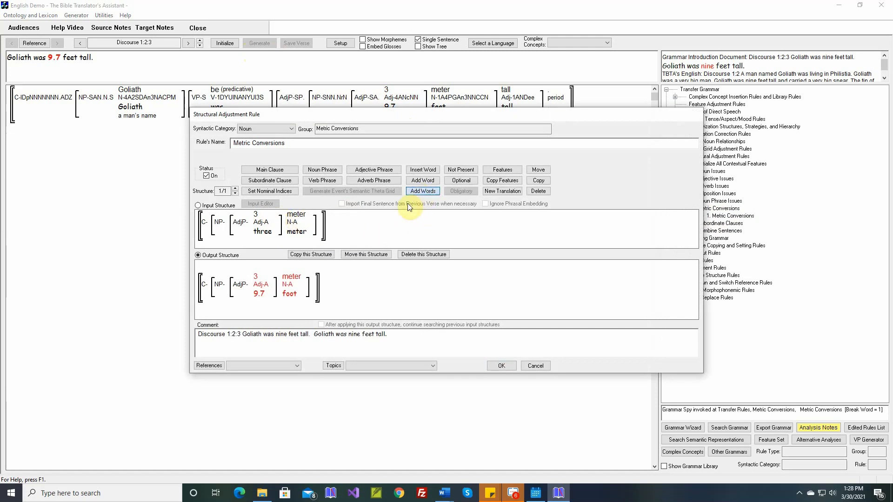
{"action": "left_click", "coordinate": [258, 217]}
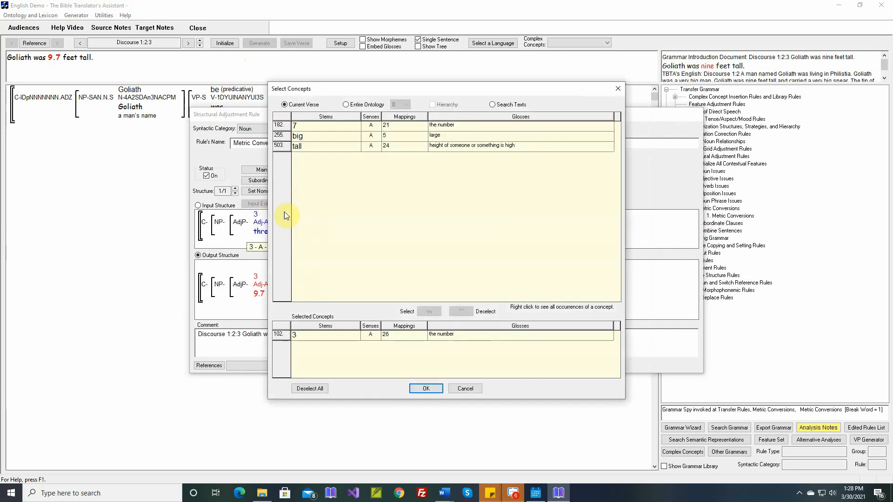
{"action": "left_click", "coordinate": [493, 105]}
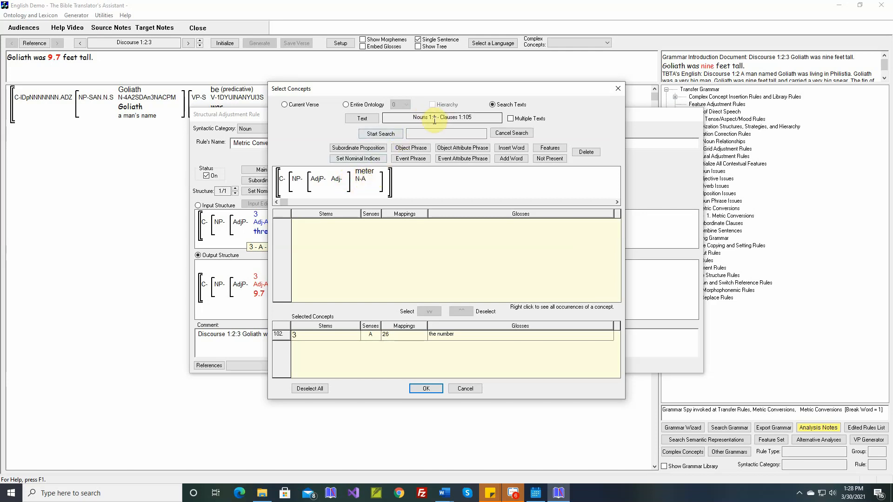
{"action": "left_click", "coordinate": [367, 119]}
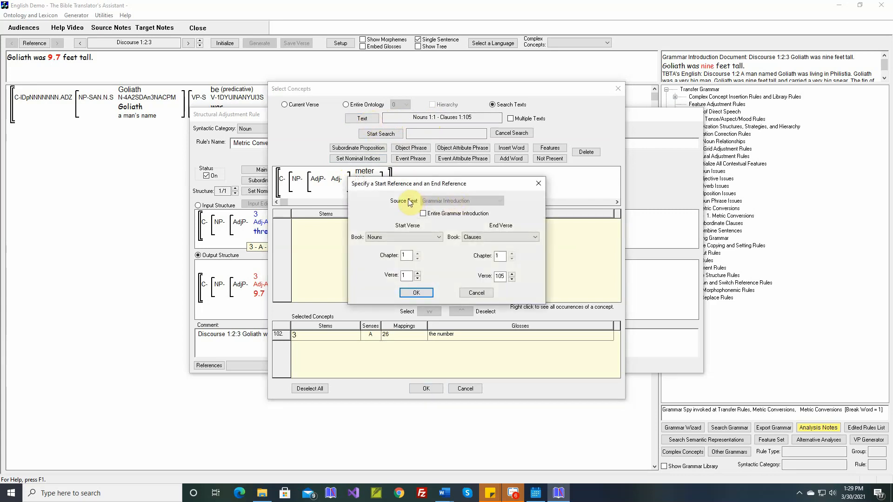
{"action": "left_click", "coordinate": [473, 294]}
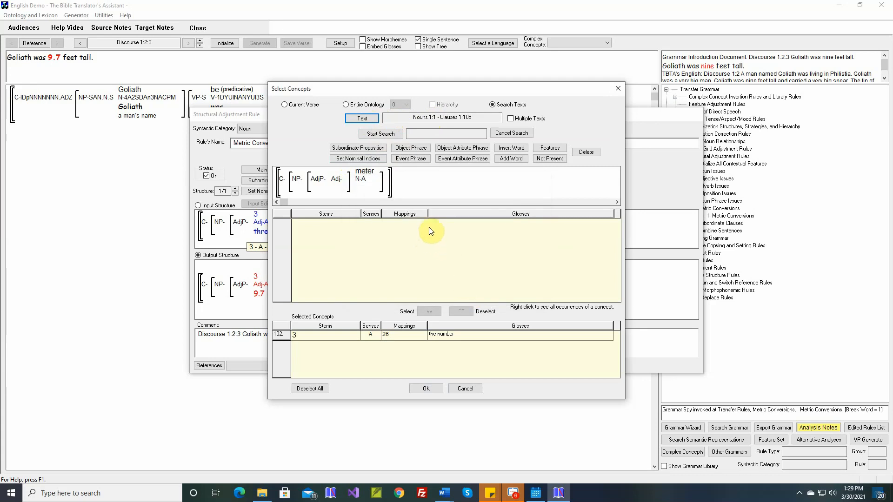
{"action": "left_click", "coordinate": [465, 389]}
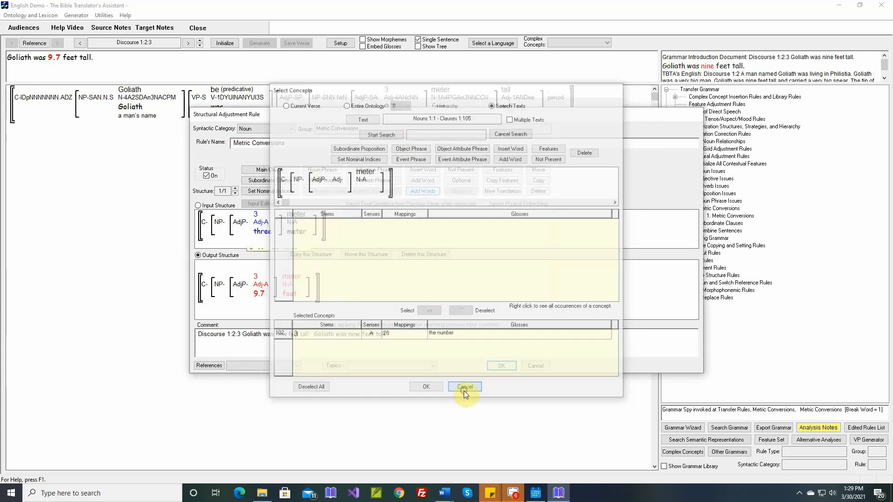
{"action": "left_click", "coordinate": [530, 365]}
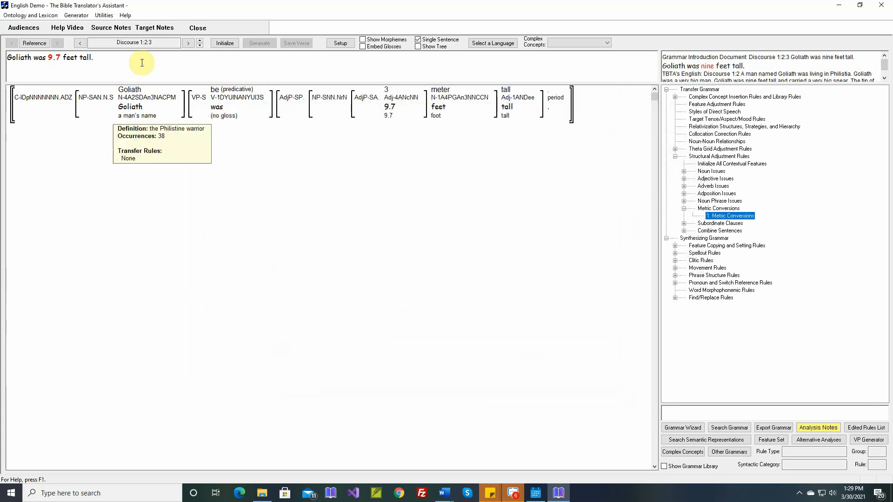
Step: Switch the source text to the Bible and go to Genesis 1:1
{"action": "left_click", "coordinate": [35, 43]}
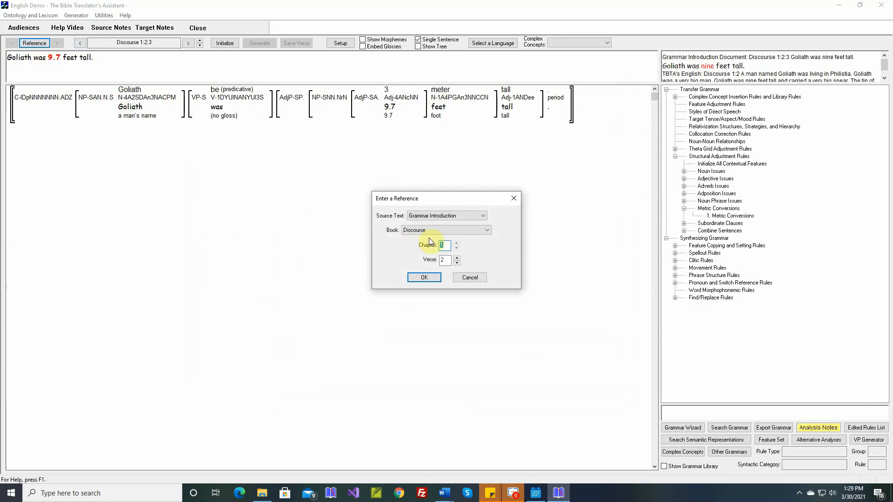
{"action": "left_click", "coordinate": [431, 215]}
{"action": "left_click", "coordinate": [429, 230]}
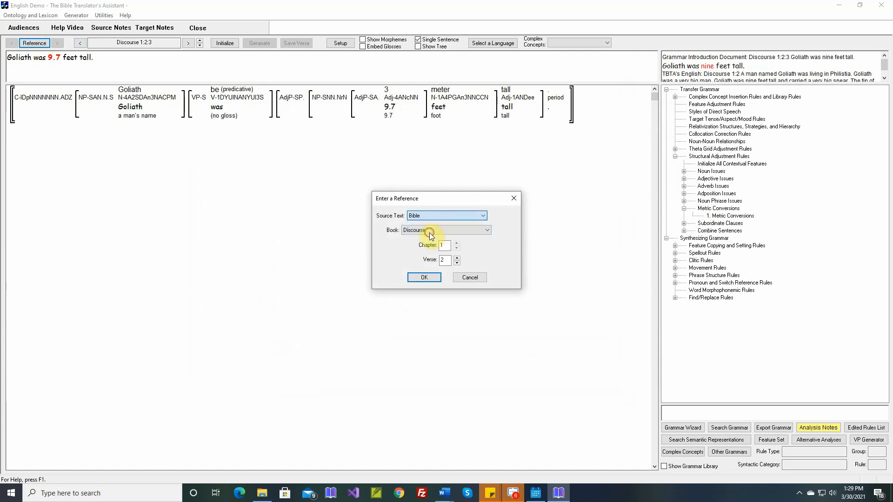
{"action": "left_click", "coordinate": [424, 277]}
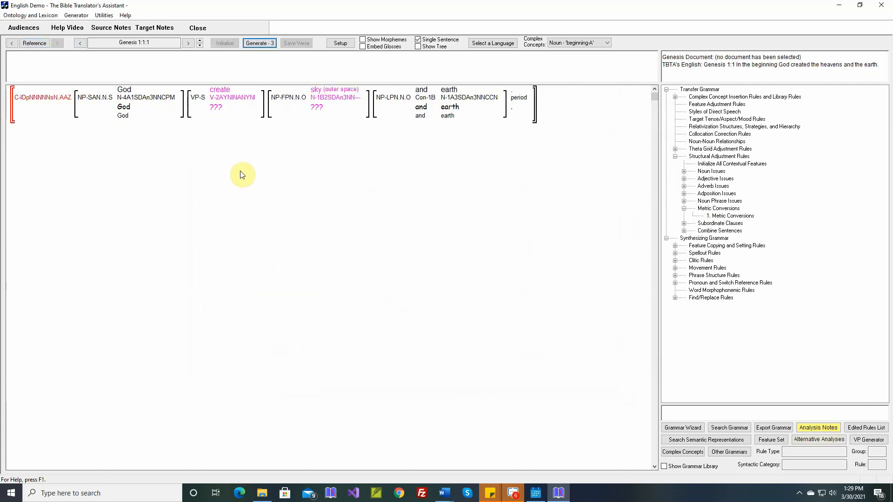
Step: Reopen the Metric Conversions rule and set the selection of additional concepts for the input's 3 to search texts
{"action": "double_click", "coordinate": [728, 215]}
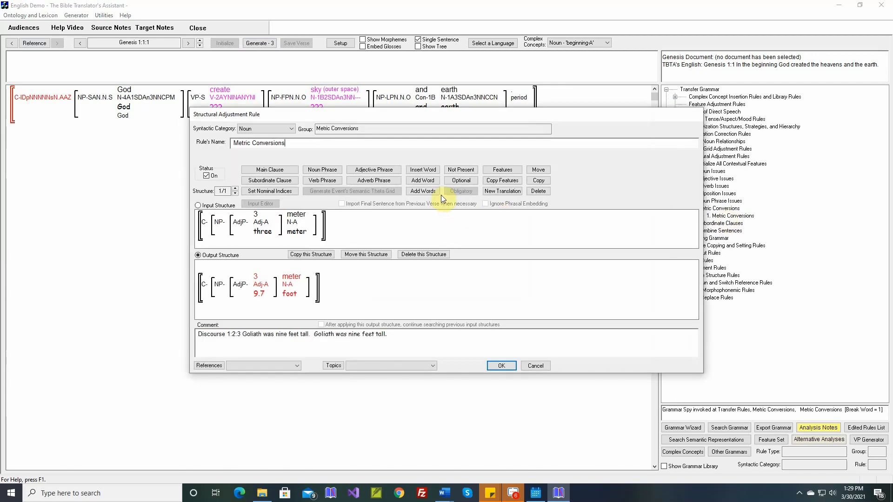
{"action": "left_click", "coordinate": [430, 191]}
{"action": "left_click", "coordinate": [259, 223]}
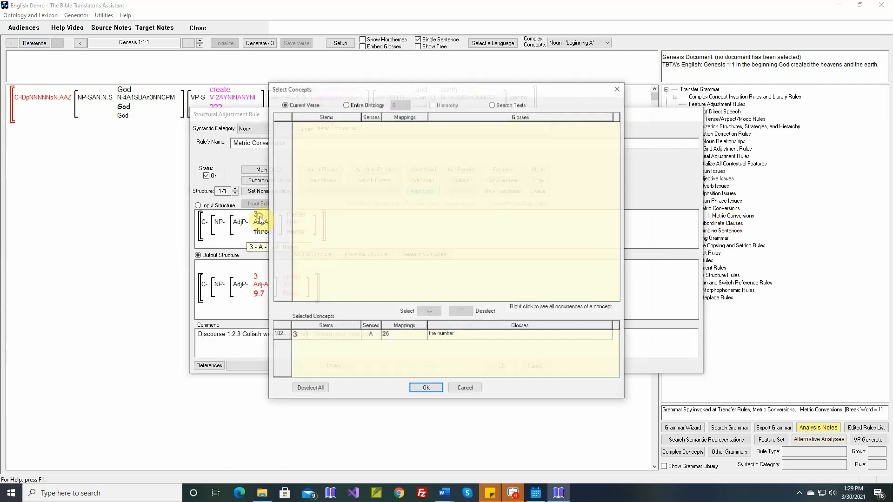
{"action": "left_click", "coordinate": [493, 105]}
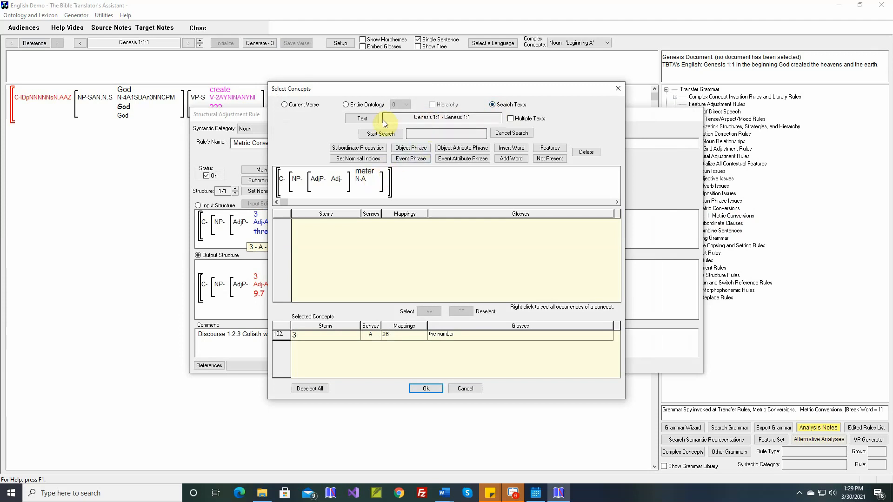
Step: Set the search range to Genesis 1:1 through Genesis 50:26 and search it for adjectives that modify meter
{"action": "left_click", "coordinate": [364, 119]}
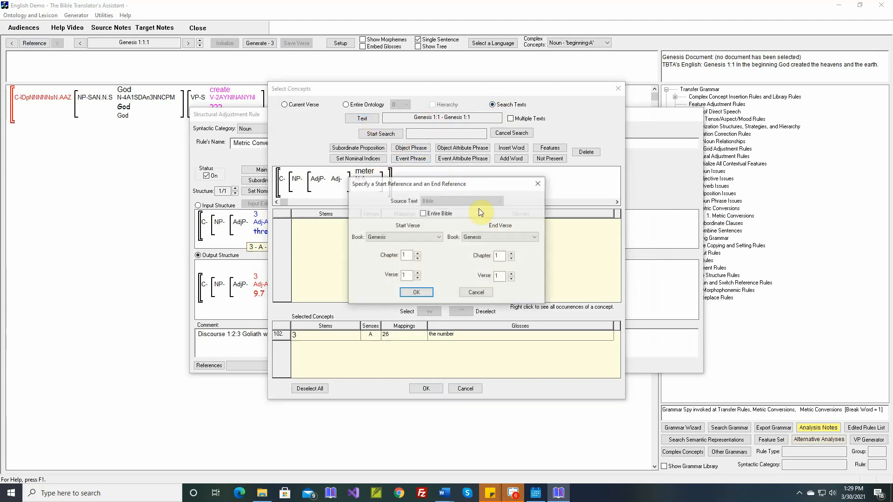
{"action": "left_click", "coordinate": [487, 236]}
{"action": "left_click", "coordinate": [488, 245]}
{"action": "left_click", "coordinate": [426, 293]}
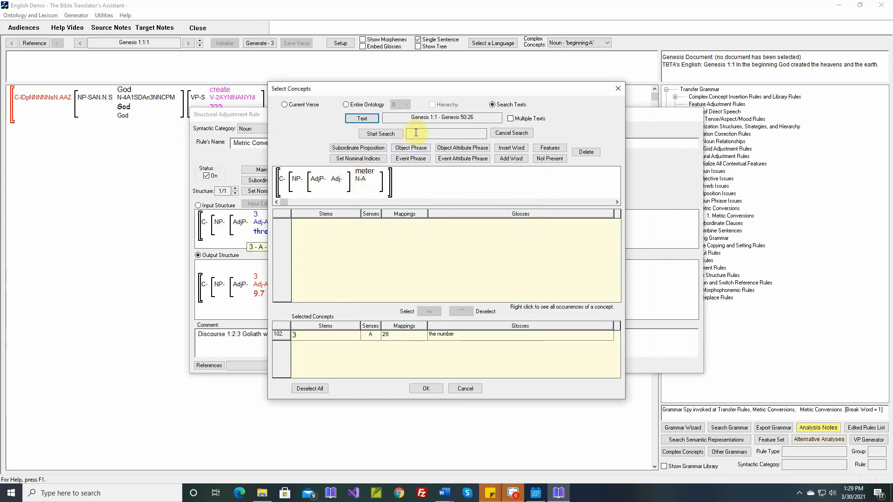
{"action": "left_click", "coordinate": [385, 134]}
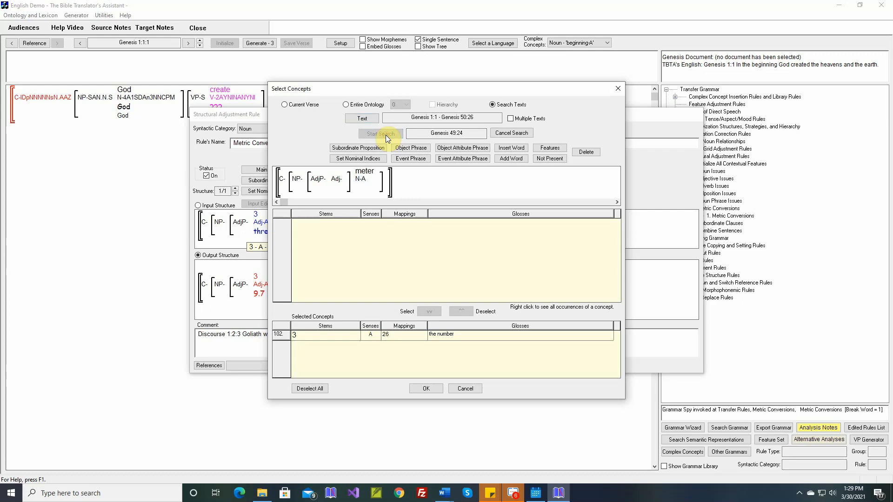
Step: Add the numbers 135, 14, 23 and 7 alongside 3 in the rule's input structure
{"action": "left_click", "coordinate": [339, 224]}
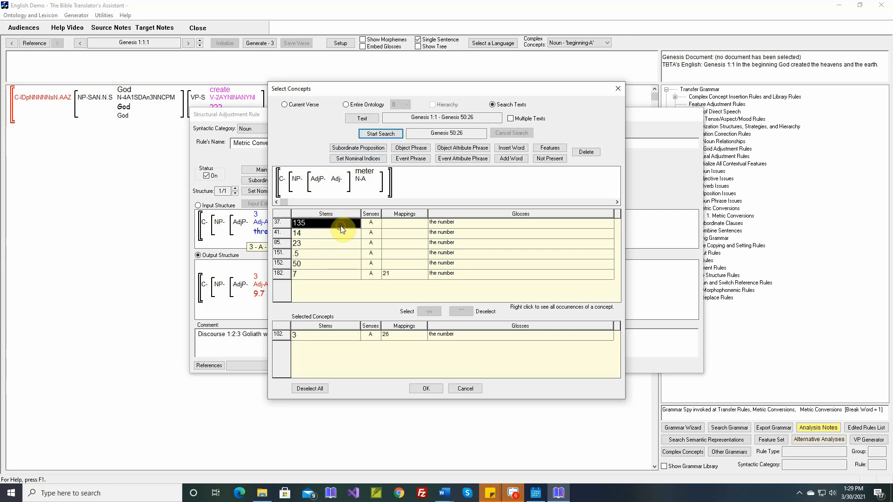
{"action": "left_click", "coordinate": [334, 233], "text": "ctrl"}
{"action": "left_click", "coordinate": [331, 243], "text": "ctrl"}
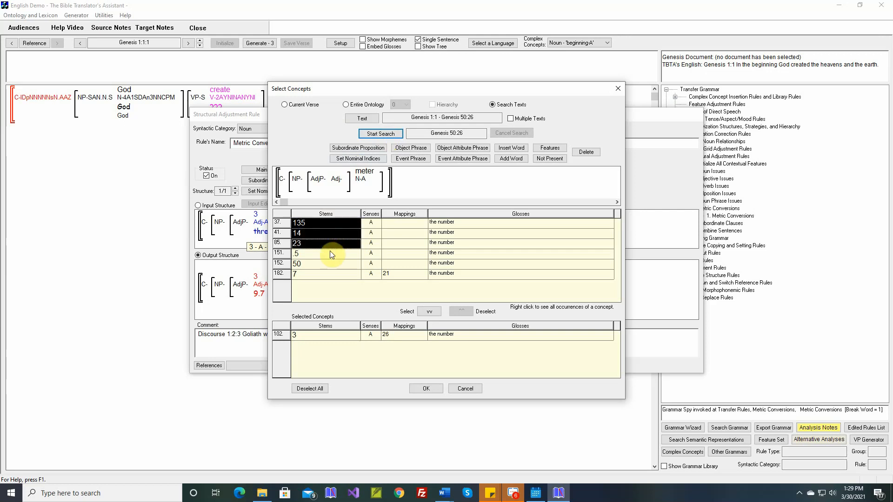
{"action": "left_click", "coordinate": [328, 272], "text": "ctrl"}
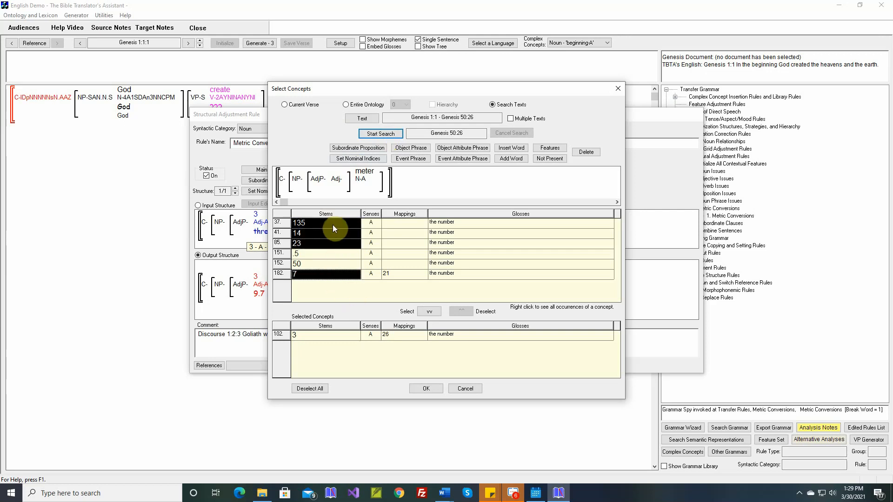
{"action": "left_click", "coordinate": [429, 311]}
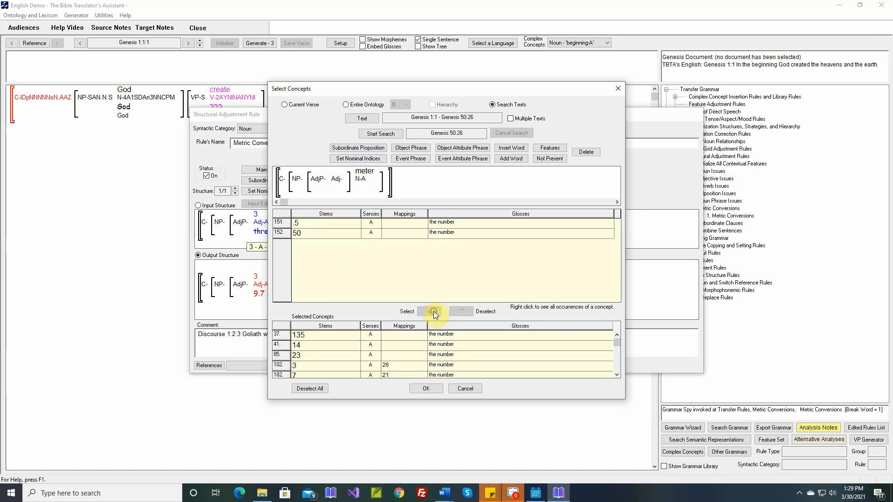
{"action": "left_click", "coordinate": [427, 389]}
{"action": "mouse_move", "coordinate": [263, 216]}
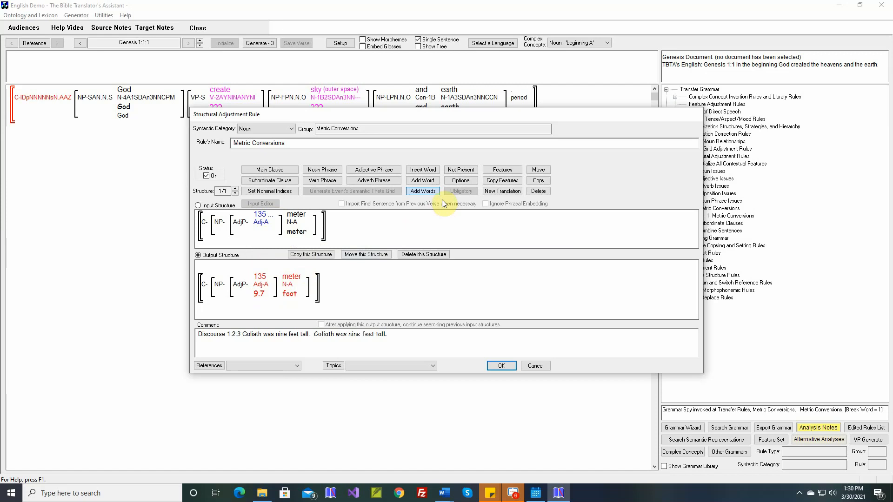
Step: Open the output adjective's translation table and create the new stem "443" as the target for 135
{"action": "left_click", "coordinate": [423, 180]}
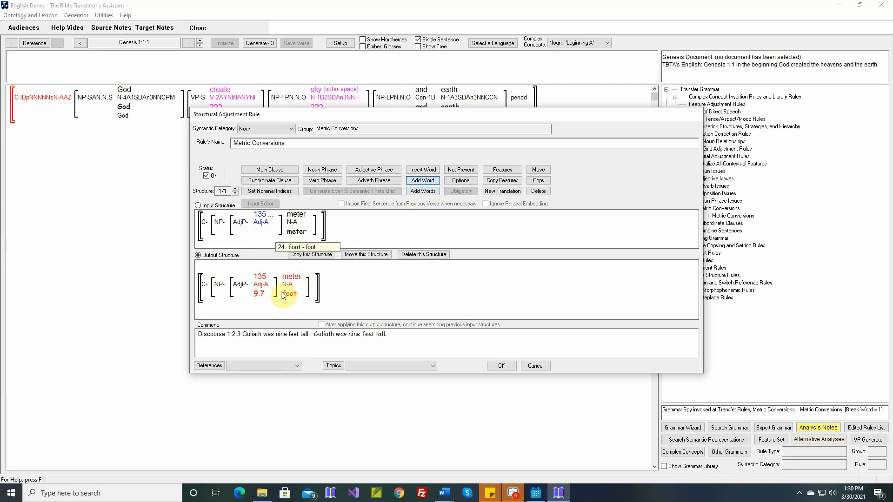
{"action": "left_click", "coordinate": [262, 294]}
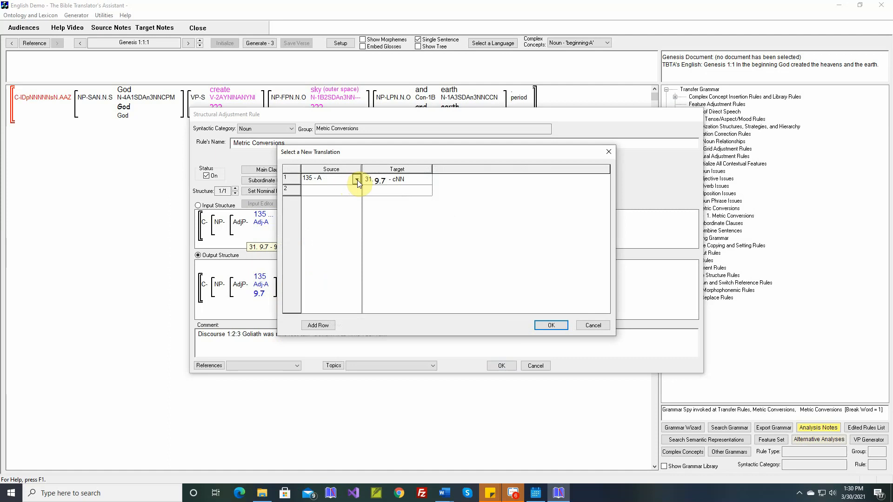
{"action": "left_click", "coordinate": [396, 181]}
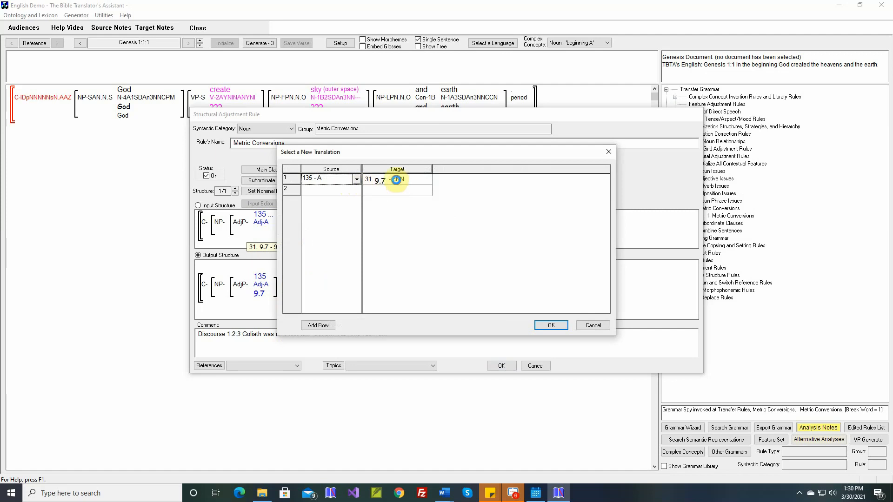
{"action": "left_click", "coordinate": [497, 224]}
{"action": "type", "text": "443"}
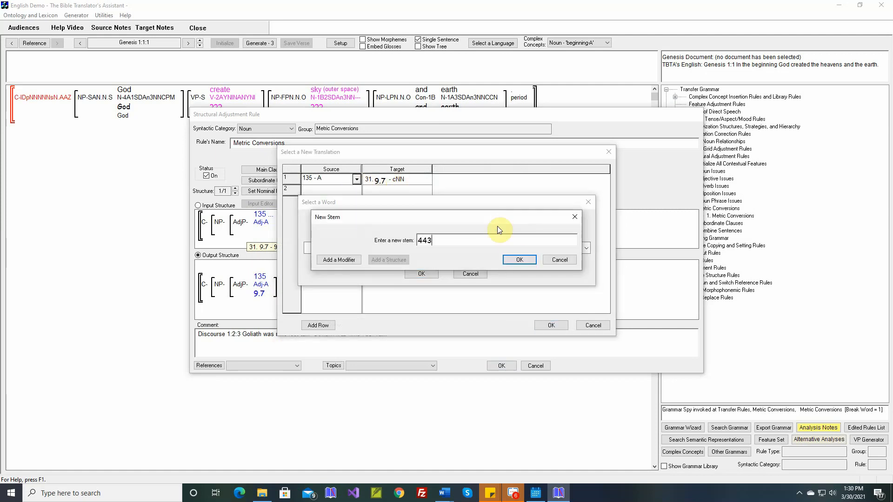
{"action": "left_click", "coordinate": [519, 259]}
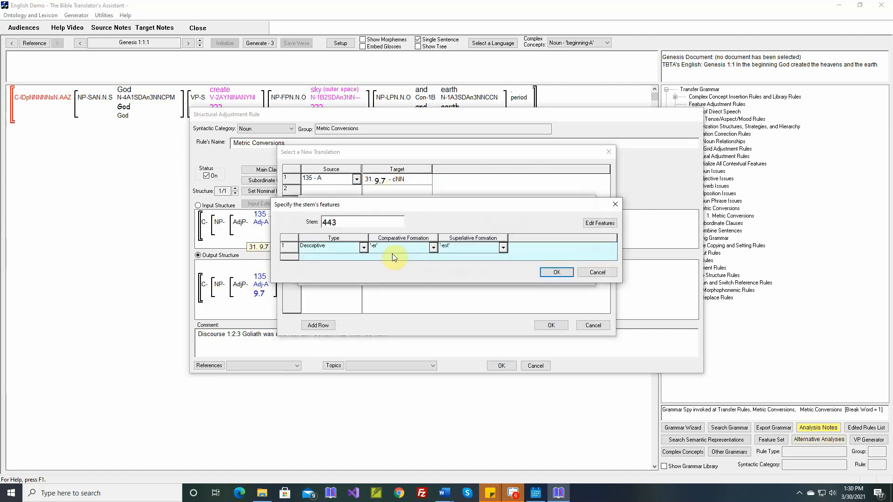
Step: Set the 443 stem's type to Cardinal Number and both its comparative and superlative formation to Not Applicable
{"action": "left_click", "coordinate": [364, 249]}
{"action": "left_click", "coordinate": [335, 272]}
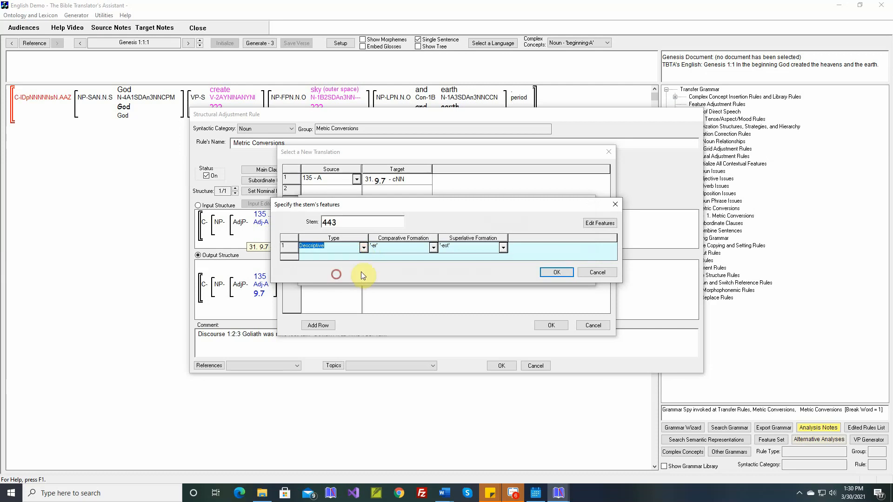
{"action": "left_click", "coordinate": [433, 247]}
{"action": "left_click", "coordinate": [411, 270]}
{"action": "left_click", "coordinate": [502, 248]}
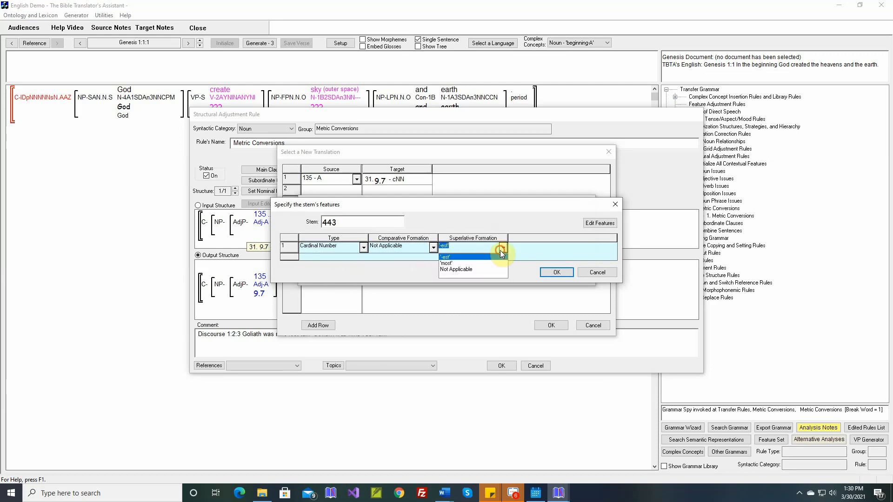
{"action": "left_click", "coordinate": [471, 270]}
{"action": "left_click", "coordinate": [550, 274]}
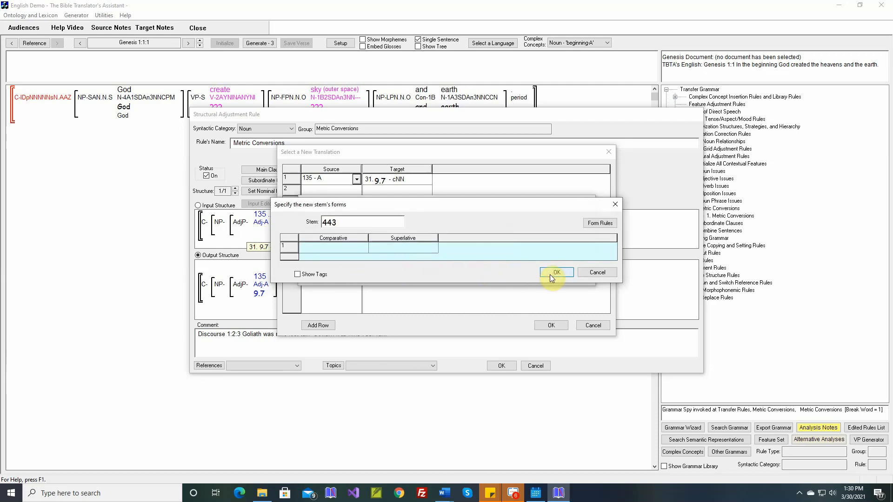
Step: Accept the stem's forms, enter the gloss "443", and use the stem as the translation of 135
{"action": "left_click", "coordinate": [549, 274]}
{"action": "type", "text": "443"}
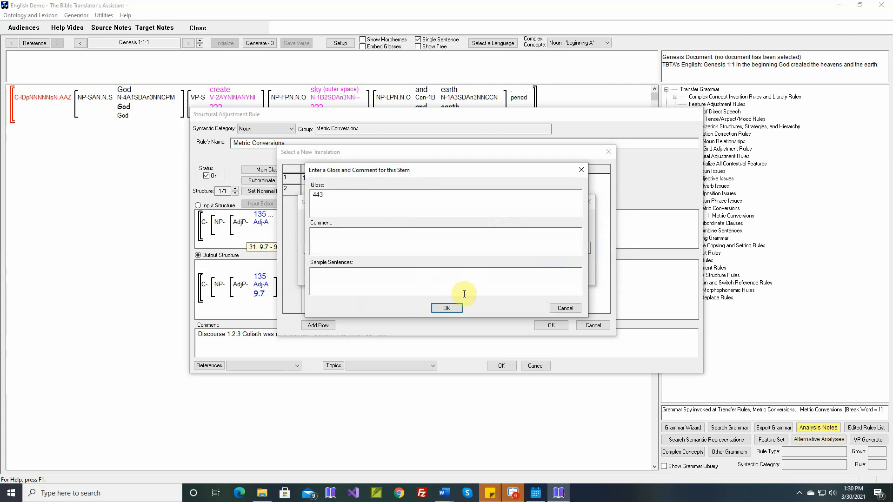
{"action": "left_click", "coordinate": [440, 308]}
{"action": "left_click", "coordinate": [429, 274]}
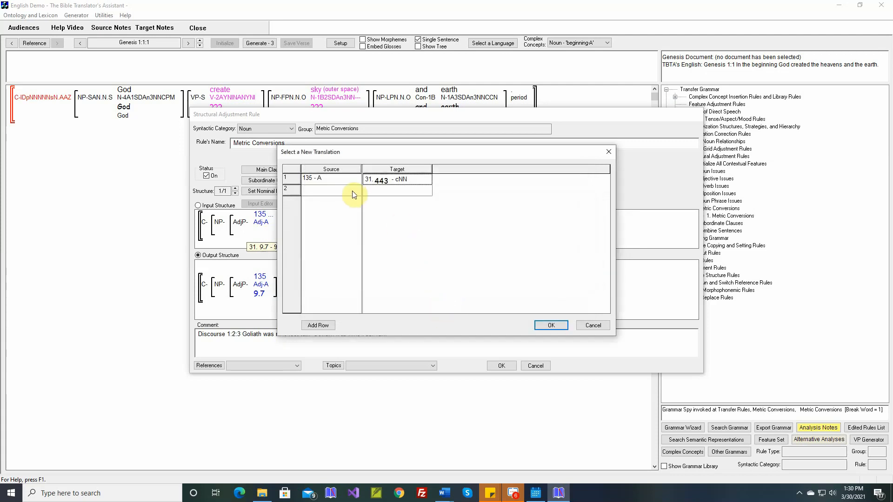
Step: Set 14 as the source in the translation table's second row and create the new stem "46" as its target
{"action": "left_click", "coordinate": [356, 191]}
{"action": "left_click", "coordinate": [314, 208]}
{"action": "left_click", "coordinate": [403, 192]}
{"action": "left_click", "coordinate": [493, 222]}
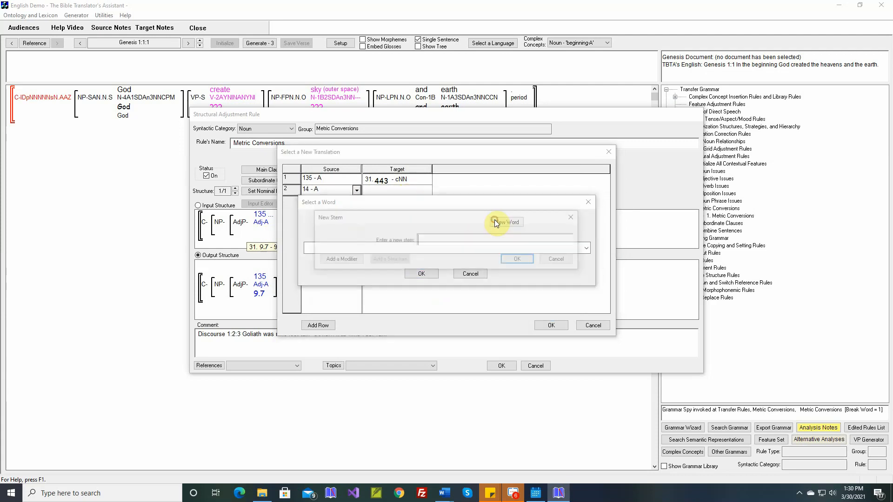
{"action": "type", "text": "46"}
{"action": "left_click", "coordinate": [512, 262]}
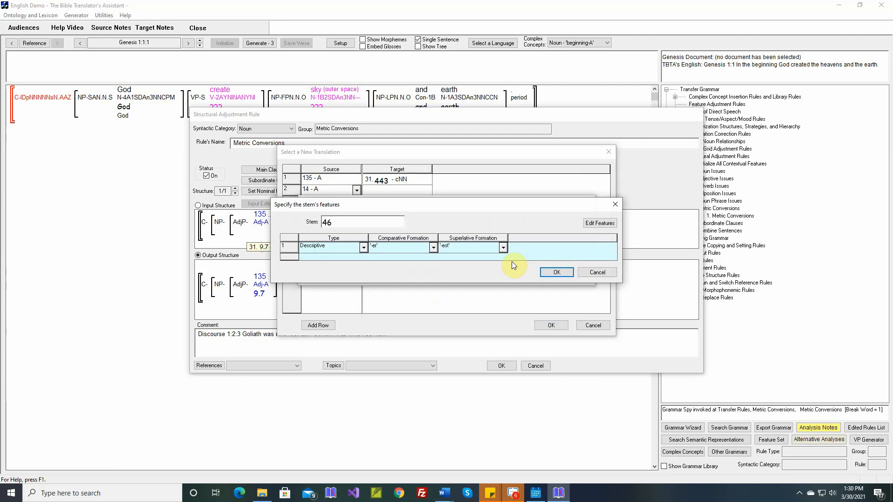
Step: Set the 46 stem's type to Cardinal Number and both its comparative and superlative formation to Not Applicable
{"action": "left_click", "coordinate": [365, 249]}
{"action": "left_click", "coordinate": [344, 277]}
{"action": "left_click", "coordinate": [431, 250]}
{"action": "left_click", "coordinate": [413, 270]}
{"action": "left_click", "coordinate": [503, 248]}
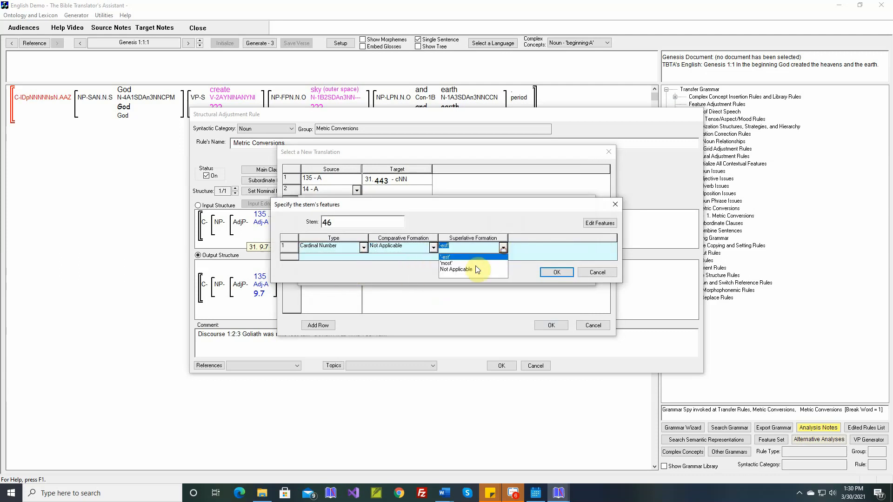
{"action": "left_click", "coordinate": [472, 269]}
{"action": "left_click", "coordinate": [548, 275]}
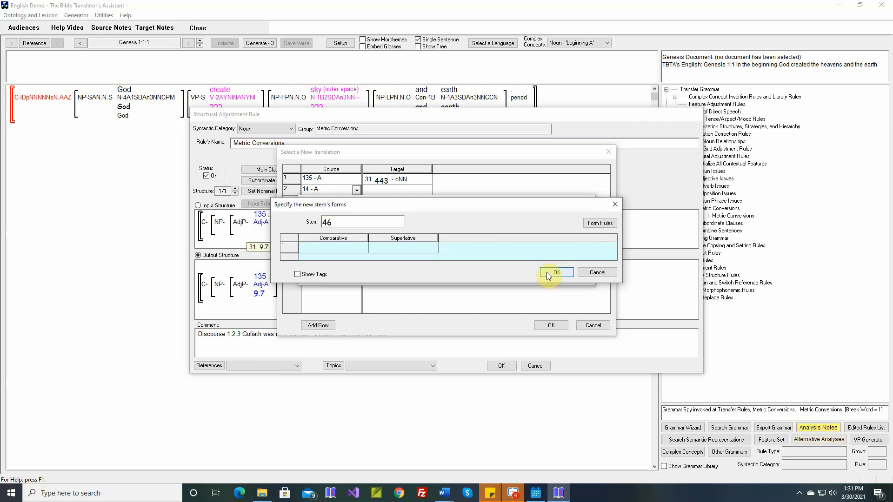
Step: Enter the gloss "46" for the new stem and use it as the translation of 14
{"action": "type", "text": "46"}
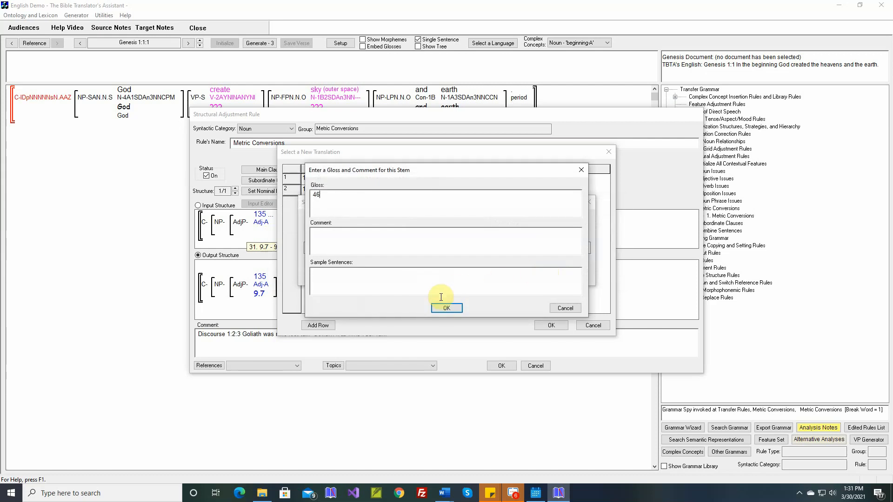
{"action": "left_click", "coordinate": [441, 306]}
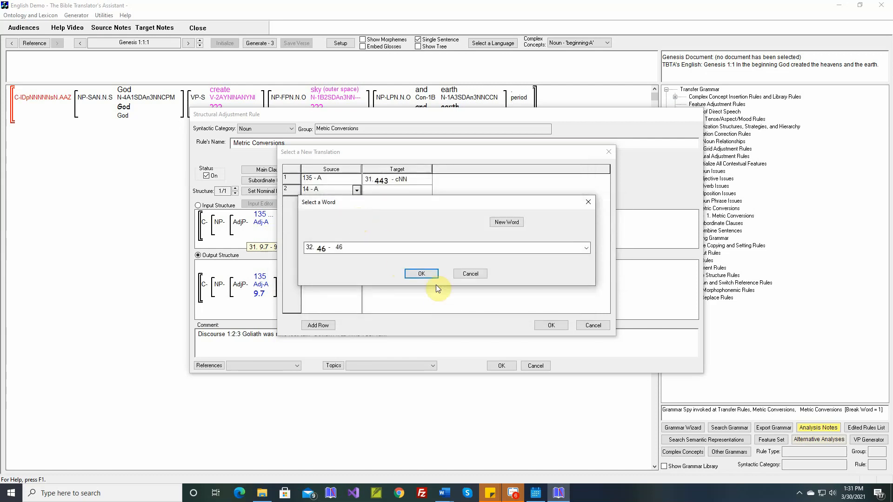
{"action": "left_click", "coordinate": [429, 277]}
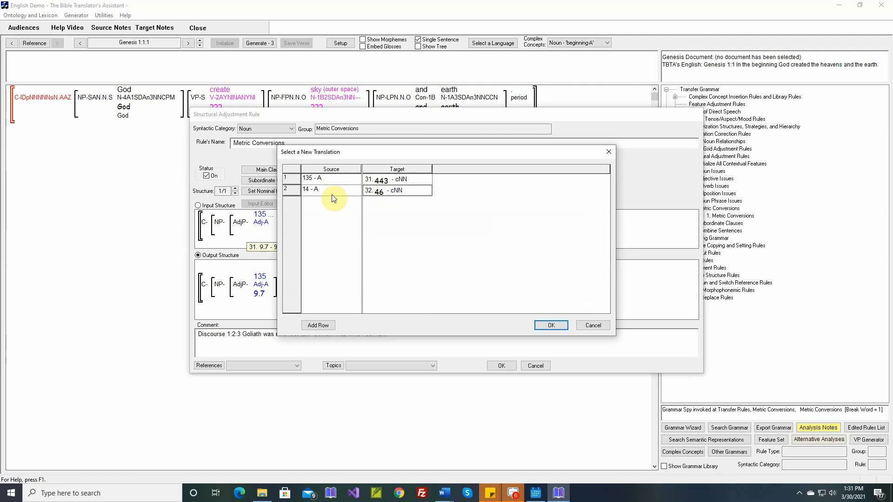
Step: Add a translation row for source 23 and create the new stem "75" as its target
{"action": "left_click", "coordinate": [318, 325]}
{"action": "left_click", "coordinate": [357, 202]}
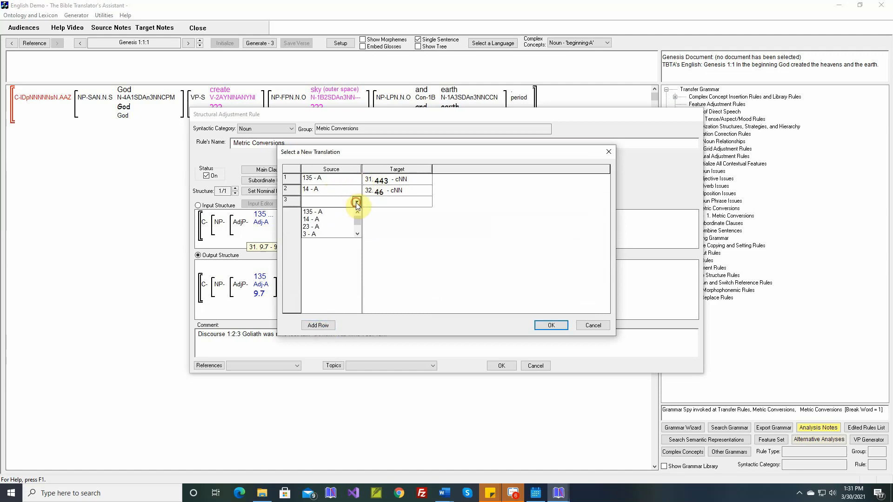
{"action": "left_click", "coordinate": [311, 226]}
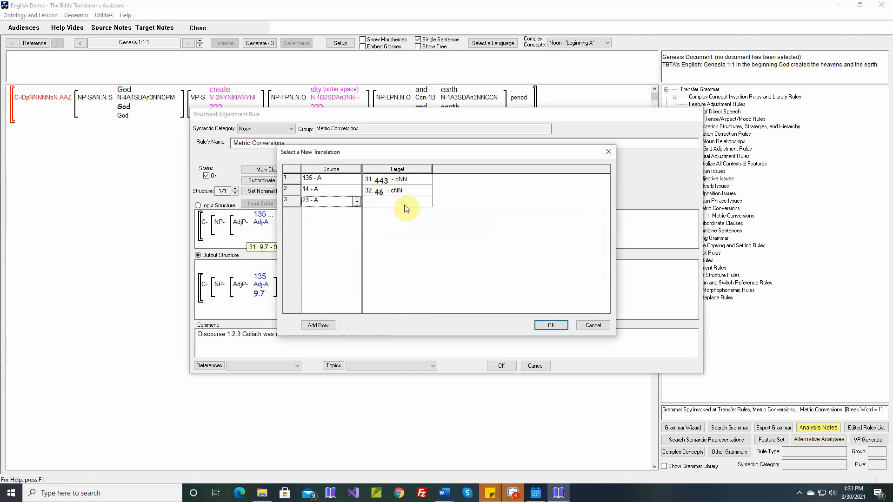
{"action": "left_click", "coordinate": [404, 208]}
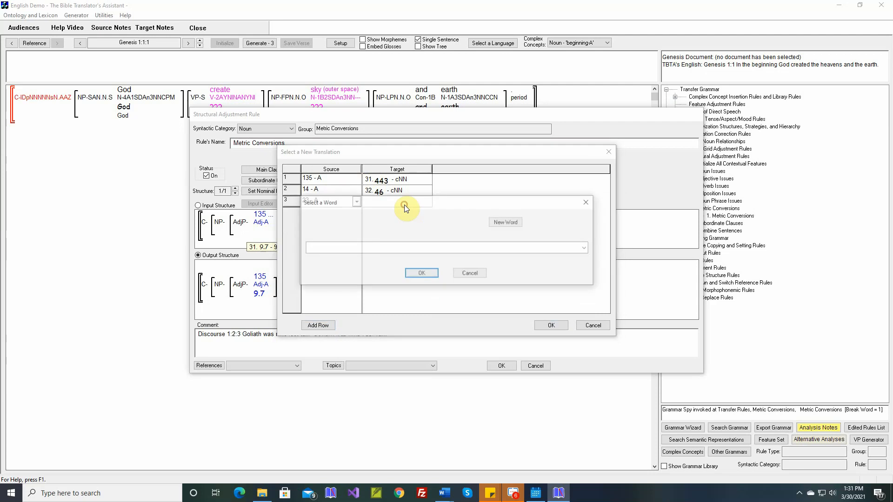
{"action": "left_click", "coordinate": [496, 223]}
{"action": "type", "text": "75"}
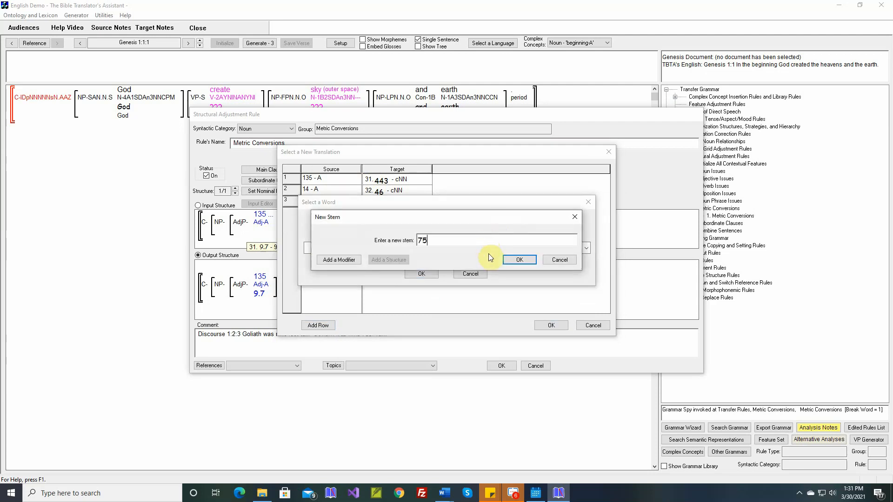
{"action": "left_click", "coordinate": [510, 260]}
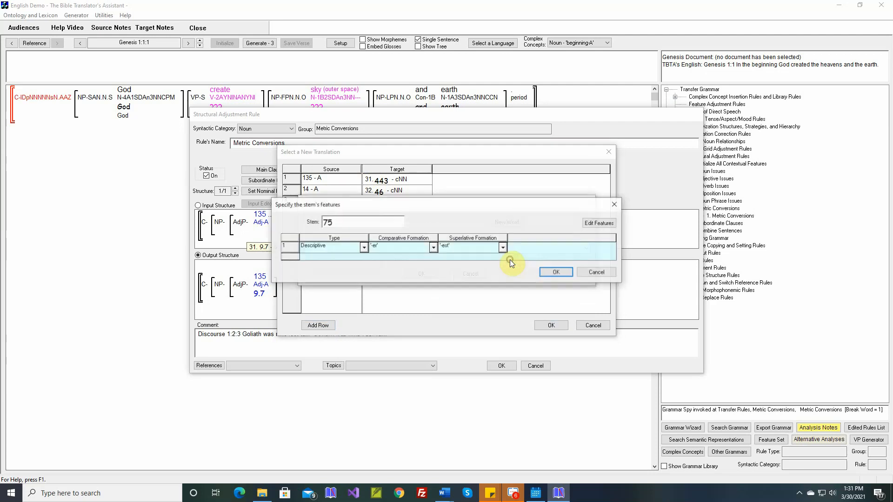
Step: Set the 75 stem's type to Cardinal Number and both its comparative and superlative formation to Not Applicable
{"action": "left_click", "coordinate": [362, 246]}
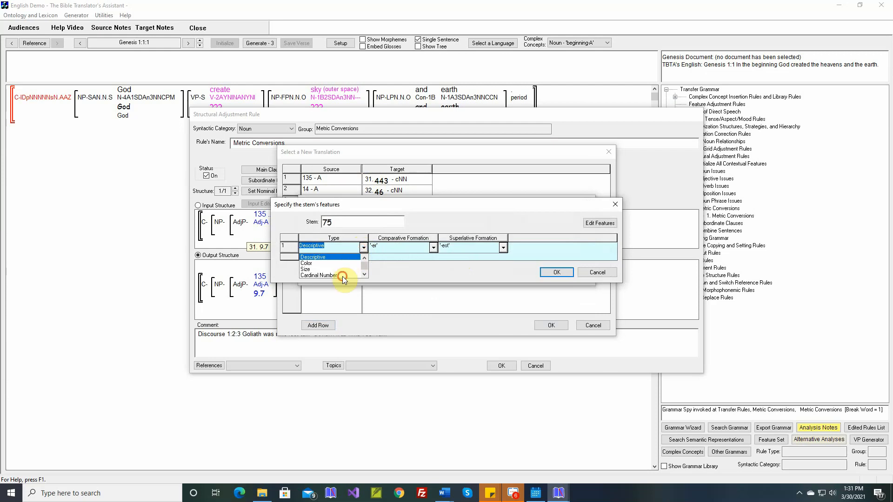
{"action": "left_click", "coordinate": [343, 274]}
{"action": "left_click", "coordinate": [430, 247]}
{"action": "left_click", "coordinate": [406, 270]}
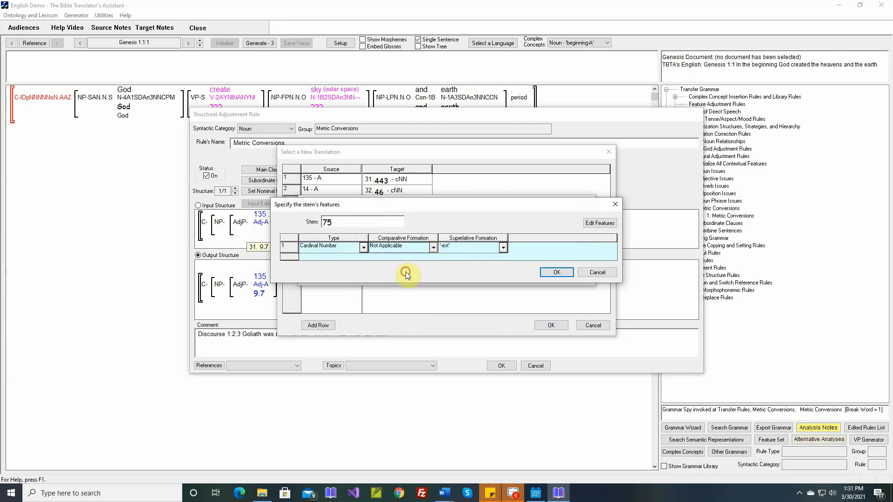
{"action": "left_click", "coordinate": [502, 247]}
{"action": "left_click", "coordinate": [490, 270]}
{"action": "left_click", "coordinate": [547, 272]}
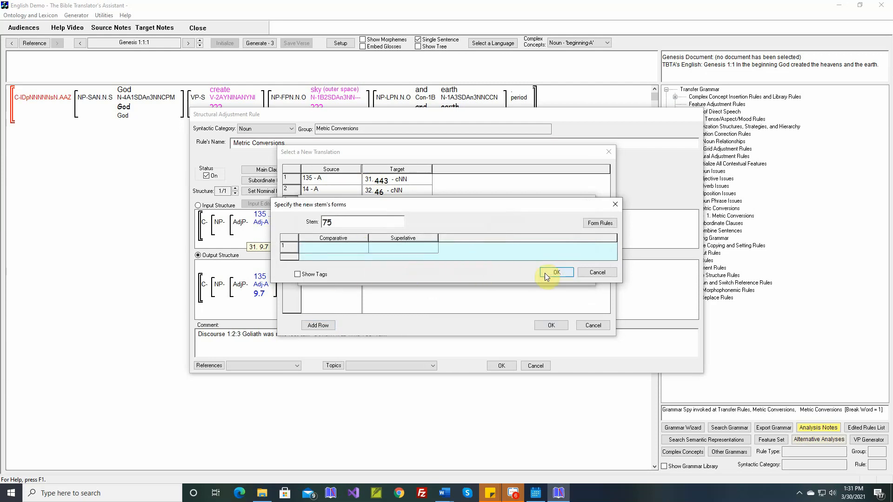
Step: Accept the 75 stem's forms, enter the gloss "75", and use the stem as the translation of 23
{"action": "left_click", "coordinate": [544, 273]}
{"action": "type", "text": "75"}
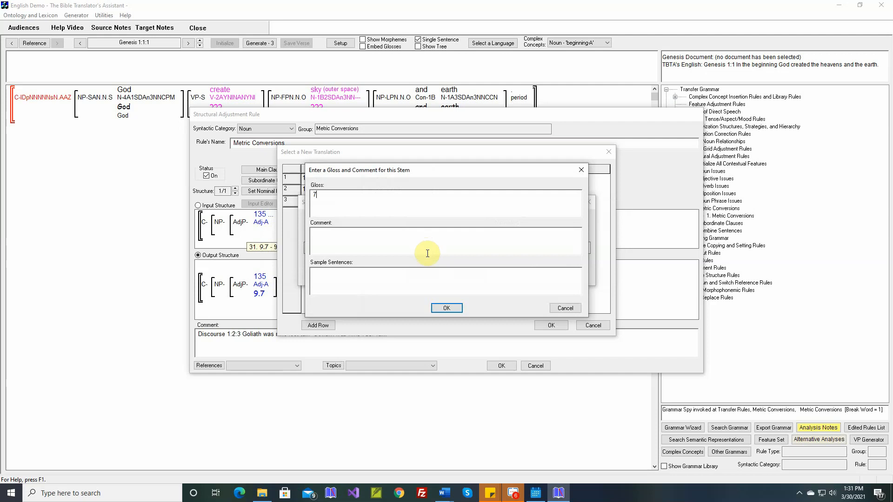
{"action": "left_click", "coordinate": [440, 307]}
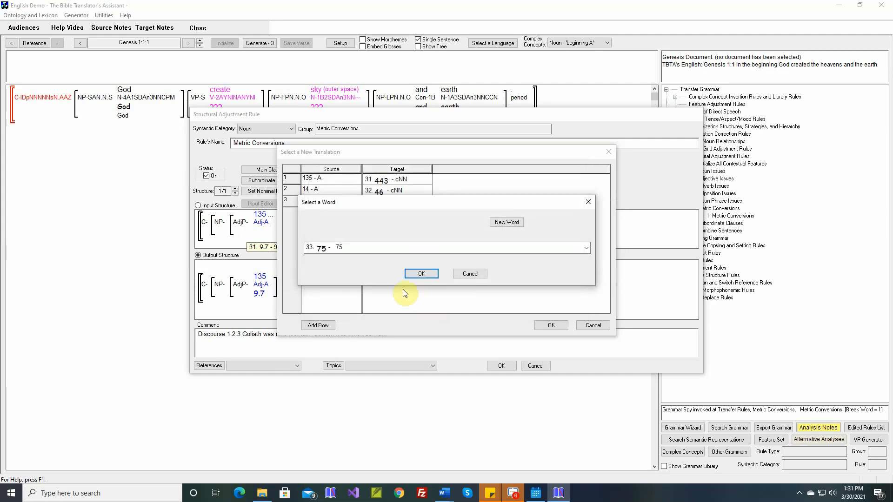
{"action": "left_click", "coordinate": [424, 273]}
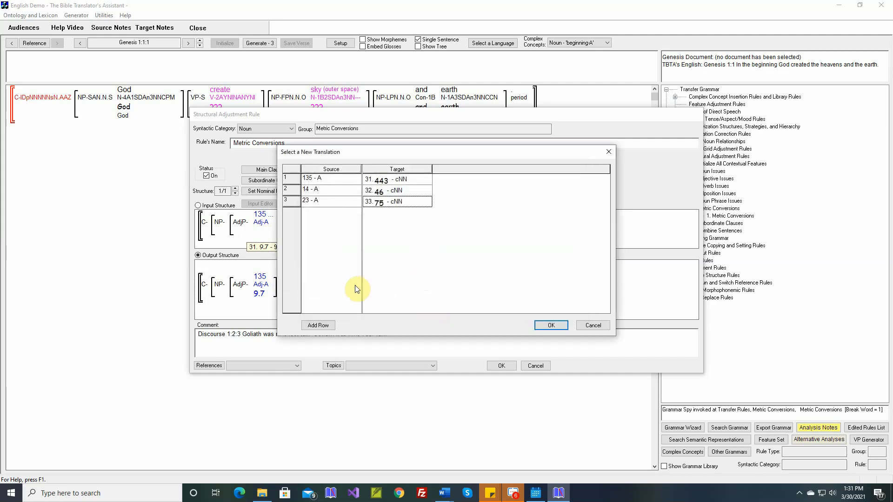
Step: Add a translation row for source 3 and choose the existing word 9.7 as its target
{"action": "left_click", "coordinate": [325, 320]}
{"action": "left_click", "coordinate": [358, 214]}
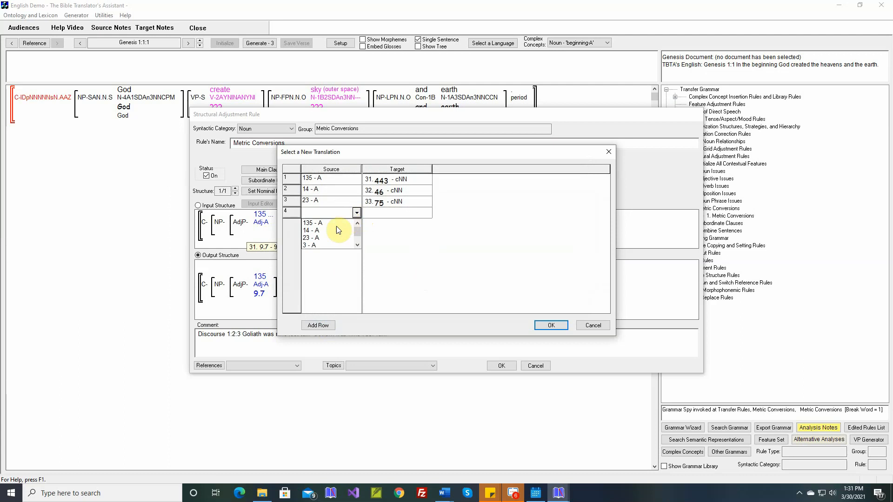
{"action": "left_click", "coordinate": [328, 246]}
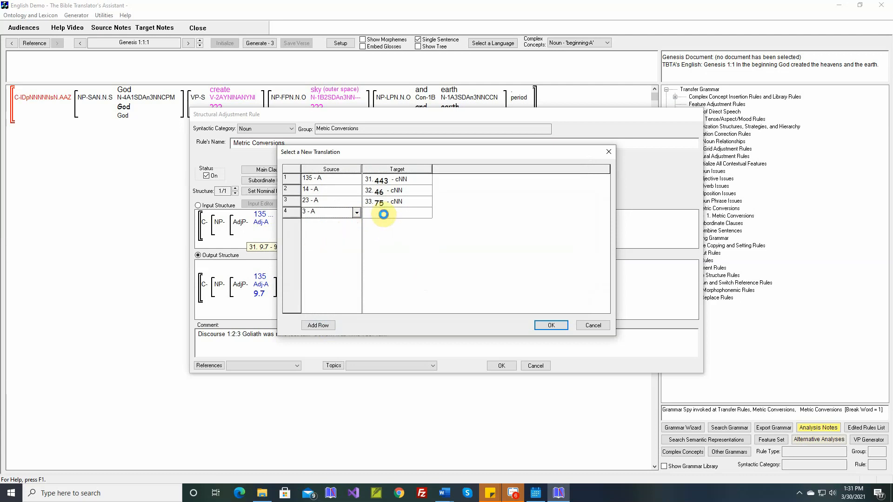
{"action": "left_click", "coordinate": [384, 215]}
{"action": "left_click", "coordinate": [406, 246]}
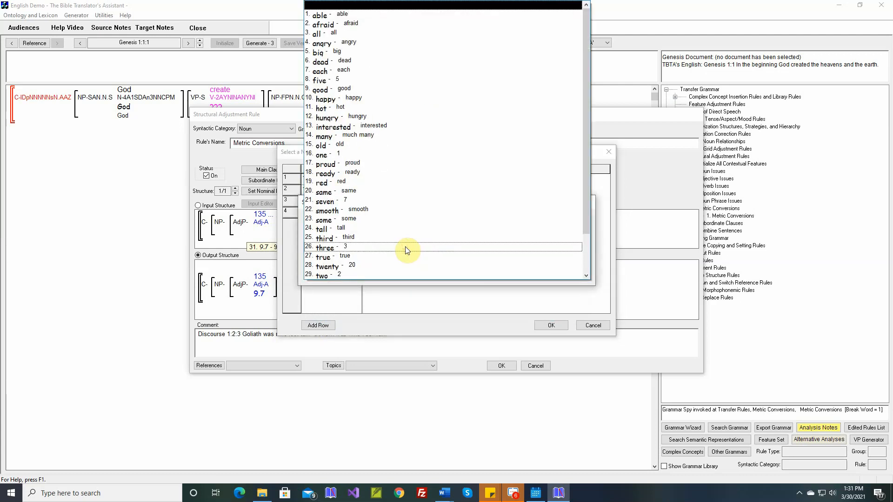
{"action": "scroll", "coordinate": [406, 246], "scroll_direction": "down", "scroll_amount": 2}
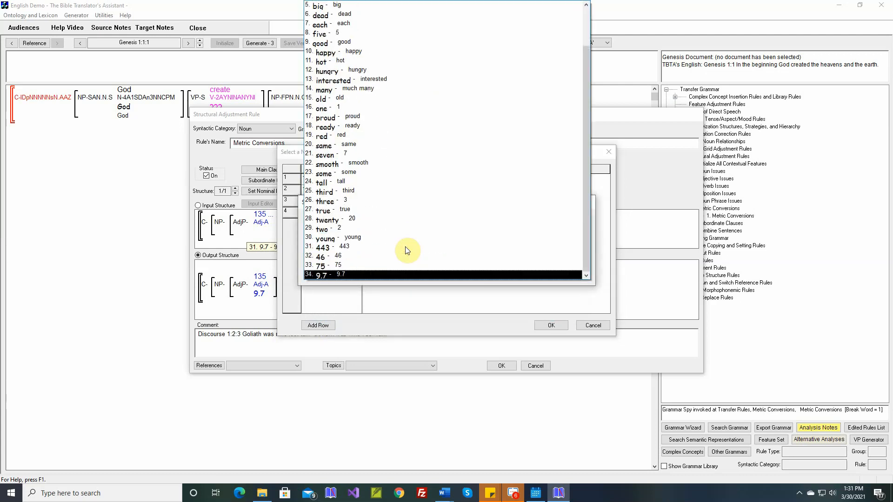
{"action": "left_click", "coordinate": [378, 273]}
{"action": "left_click", "coordinate": [421, 274]}
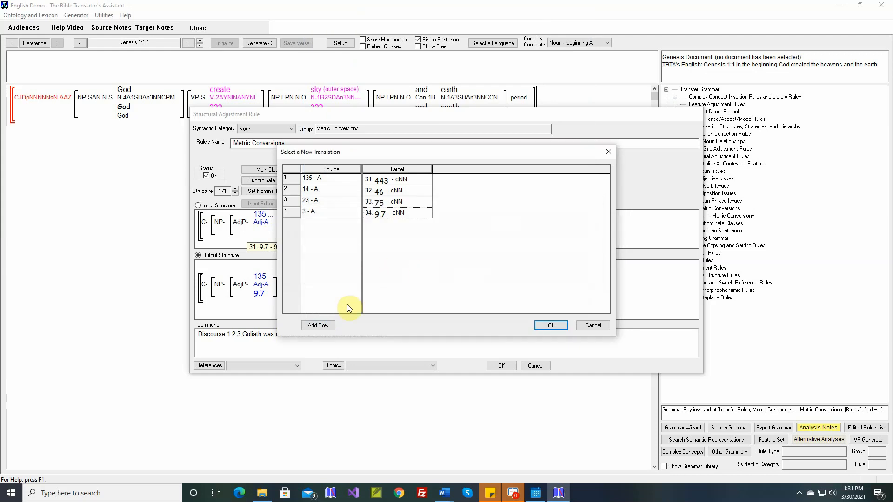
Step: Add a translation row for source 7 and create the new stem "23" as its target
{"action": "left_click", "coordinate": [318, 325]}
{"action": "left_click", "coordinate": [356, 224]}
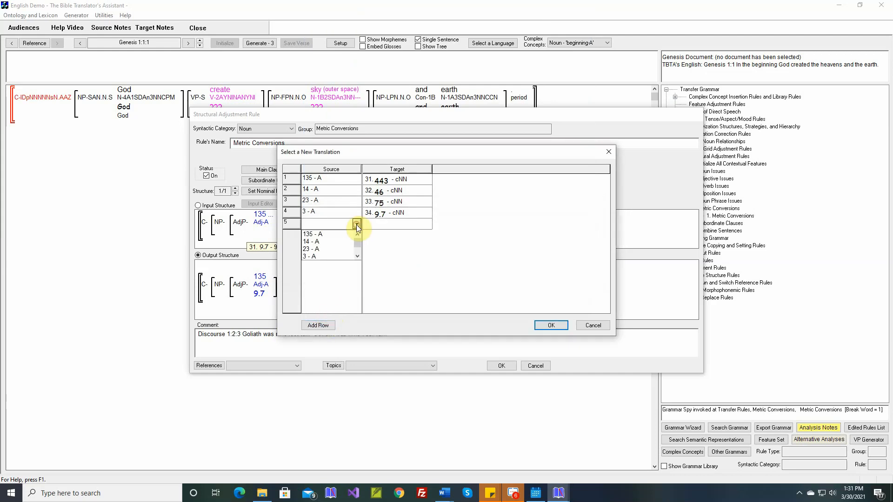
{"action": "left_click", "coordinate": [357, 256]}
{"action": "left_click", "coordinate": [314, 250]}
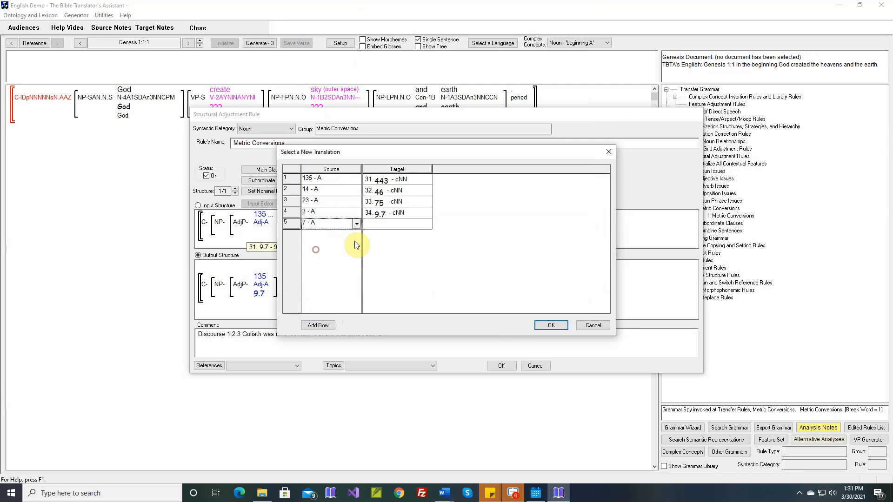
{"action": "left_click", "coordinate": [384, 226]}
{"action": "left_click", "coordinate": [504, 225]}
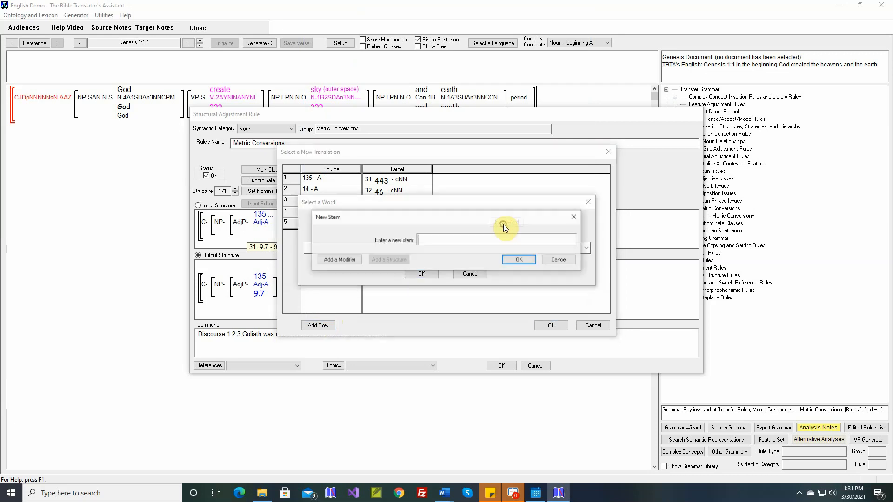
{"action": "type", "text": "23"}
{"action": "left_click", "coordinate": [512, 259]}
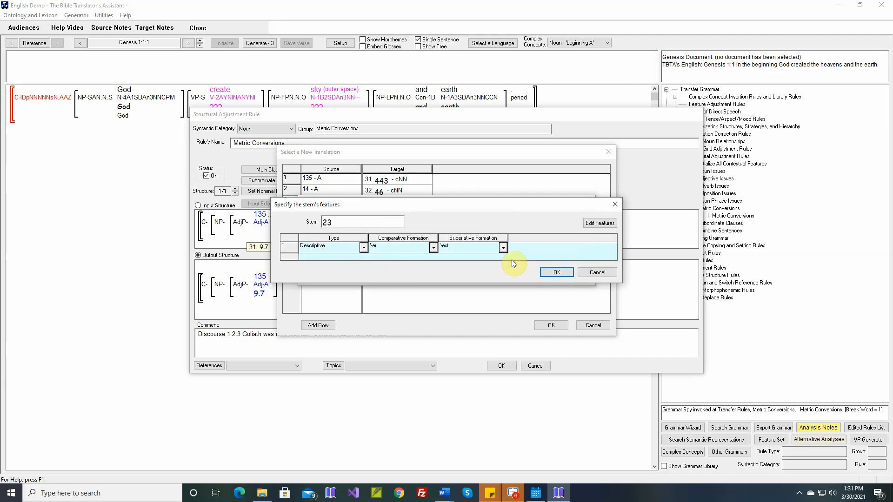
Step: Set the 23 stem's type to Cardinal Number and both its comparative and superlative formation to Not Applicable
{"action": "left_click", "coordinate": [363, 247]}
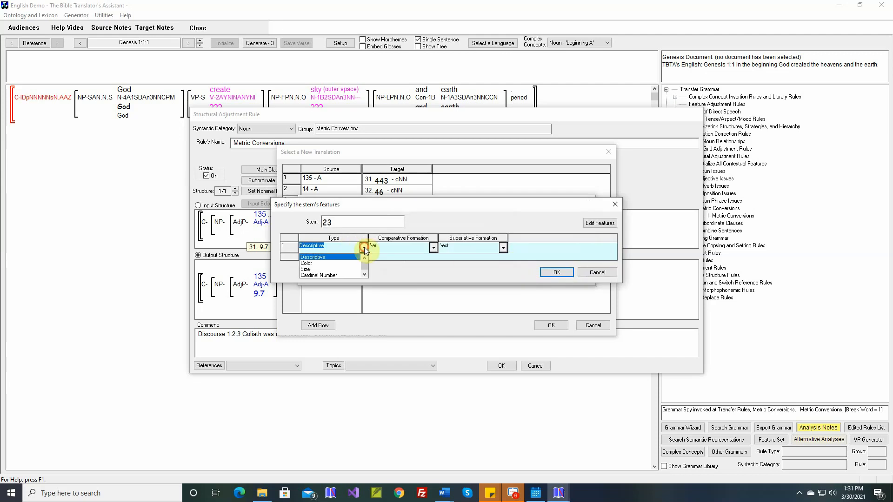
{"action": "left_click", "coordinate": [328, 275]}
{"action": "left_click", "coordinate": [433, 247]}
{"action": "left_click", "coordinate": [401, 269]}
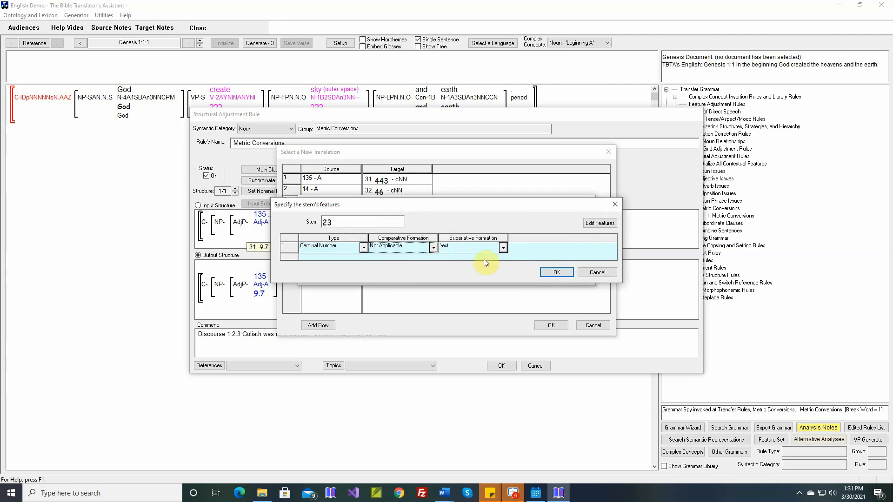
{"action": "left_click", "coordinate": [503, 247]}
{"action": "left_click", "coordinate": [469, 267]}
{"action": "left_click", "coordinate": [547, 272]}
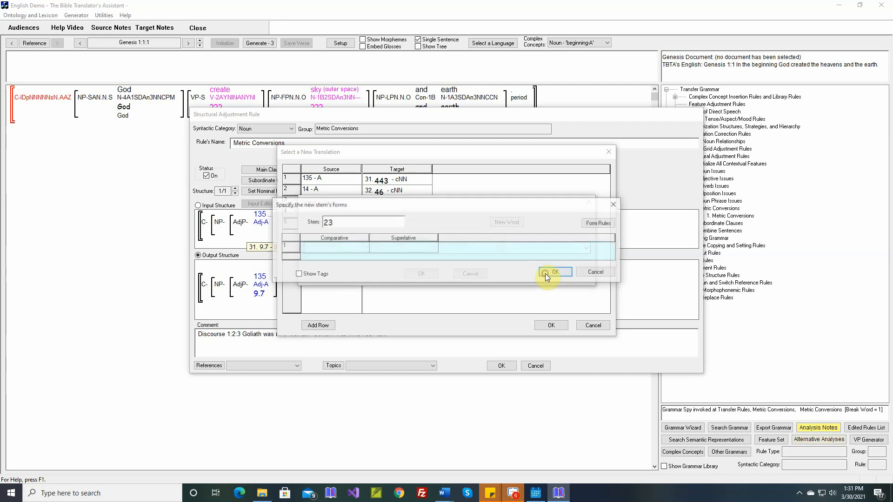
Step: Enter the gloss "23" for the new stem, use it as the translation of 7, and accept the translation table
{"action": "left_click", "coordinate": [544, 274]}
{"action": "type", "text": "2"}
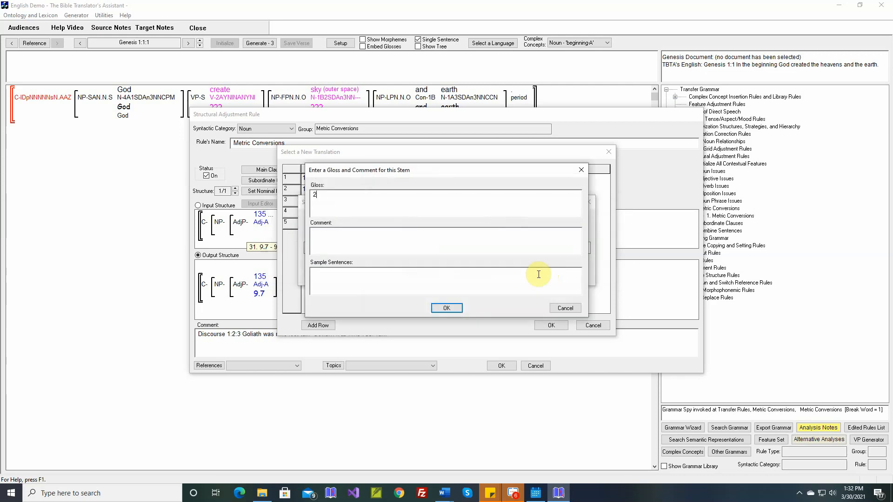
{"action": "type", "text": "3"}
{"action": "left_click", "coordinate": [447, 308]}
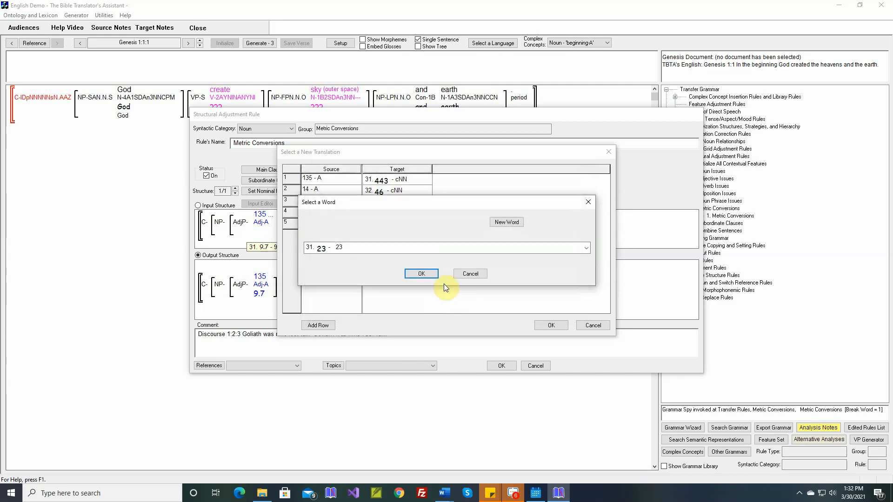
{"action": "left_click", "coordinate": [421, 274]}
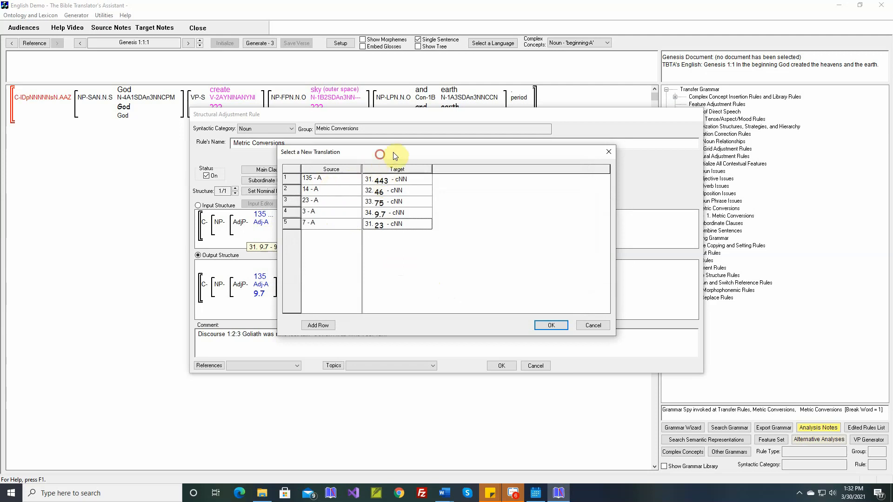
{"action": "left_click_drag", "start_coordinate": [392, 152], "coordinate": [446, 144]}
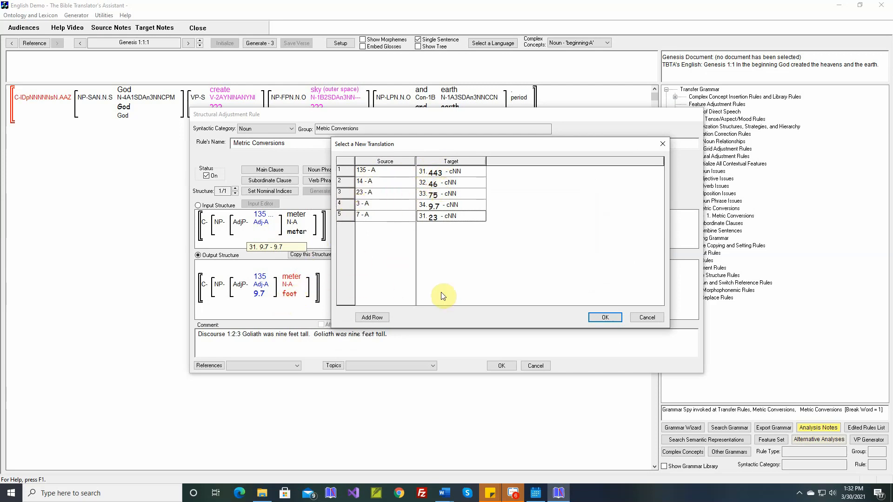
{"action": "left_click", "coordinate": [605, 318]}
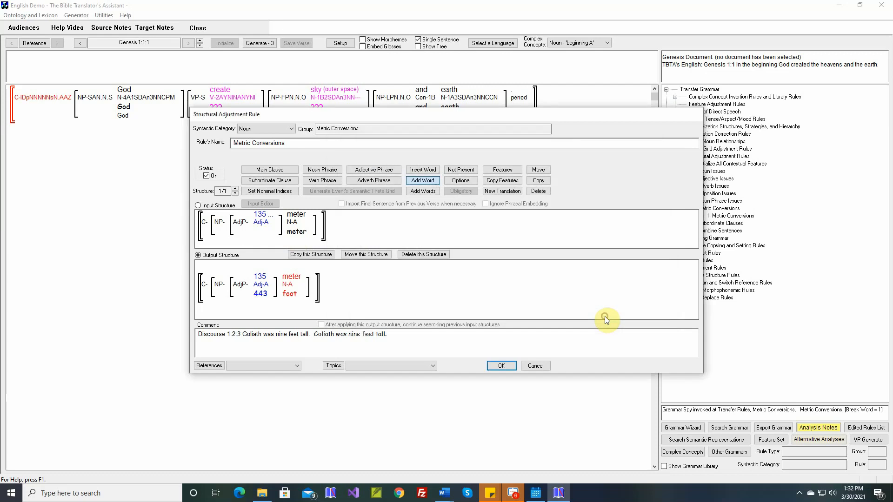
Step: Accept the Metric Conversions rule and generate the English text for Discourse 1:2:3
{"action": "left_click", "coordinate": [500, 366]}
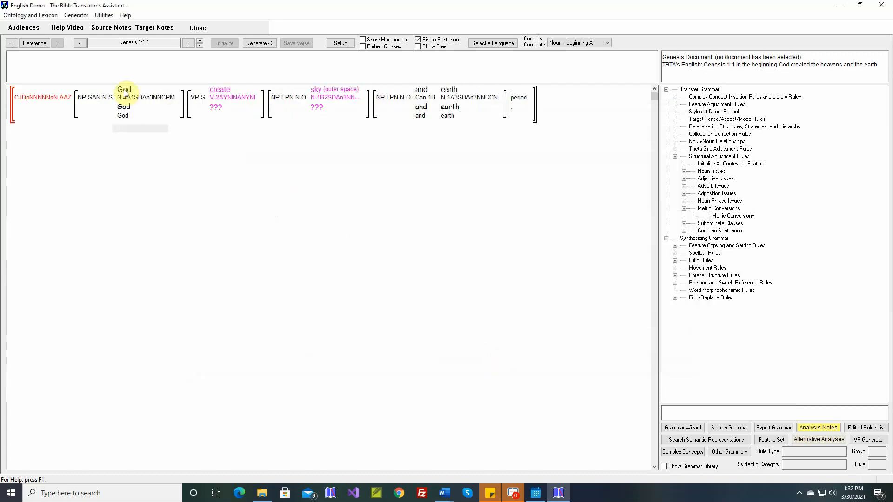
{"action": "left_click", "coordinate": [15, 44]}
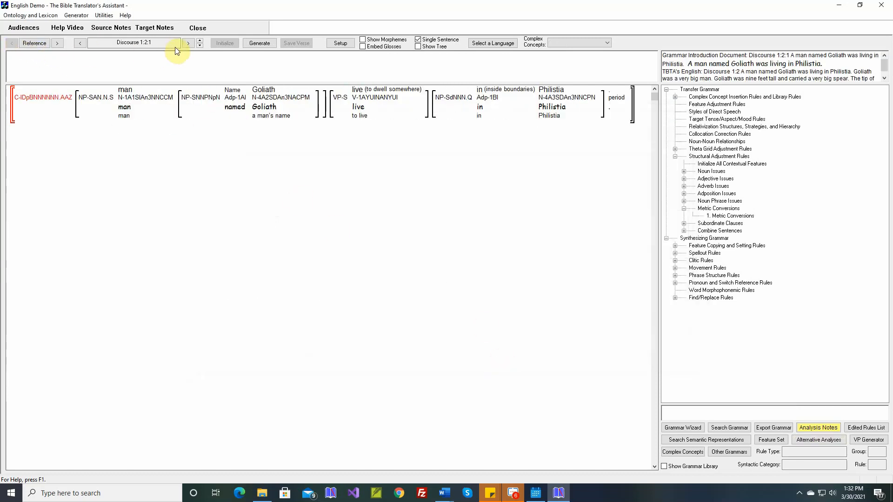
{"action": "left_click", "coordinate": [199, 40]}
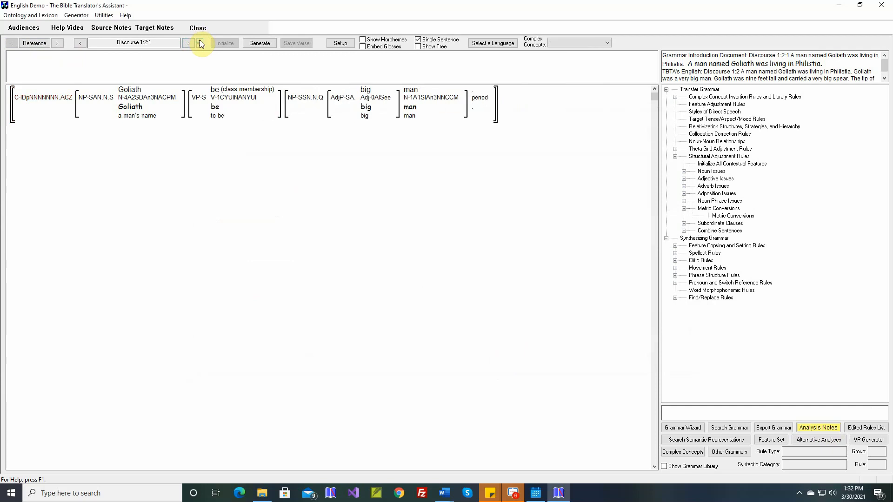
{"action": "left_click", "coordinate": [200, 40]}
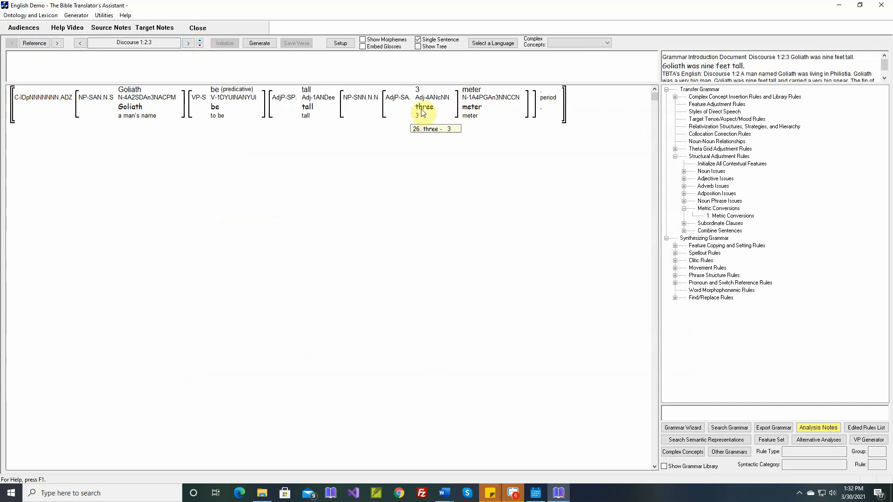
{"action": "left_click", "coordinate": [259, 43]}
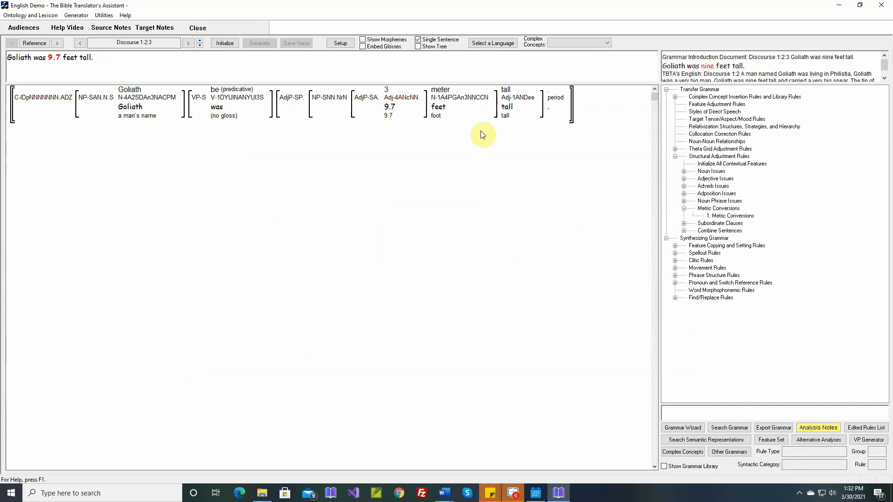
Step: Go to Discourse 1:2:5, reopen the Metric Conversions rule and start a second structure in it
{"action": "left_click", "coordinate": [201, 41]}
{"action": "left_click", "coordinate": [201, 41]}
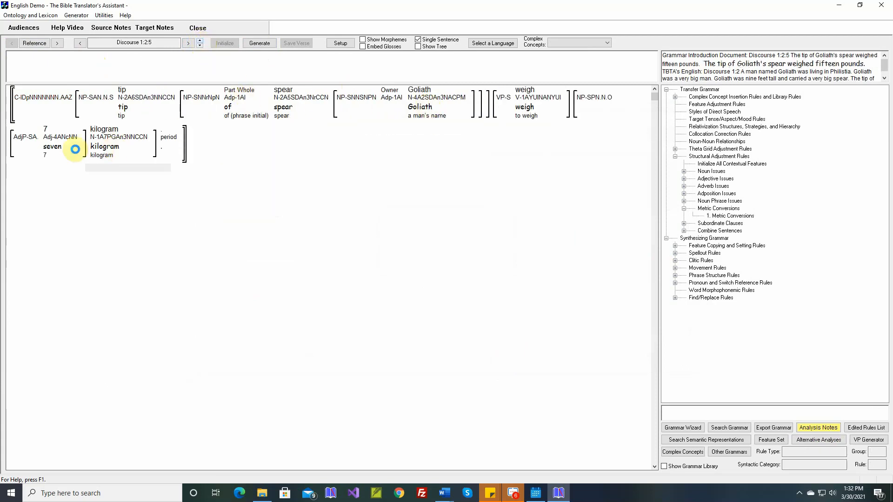
{"action": "mouse_move", "coordinate": [108, 143]}
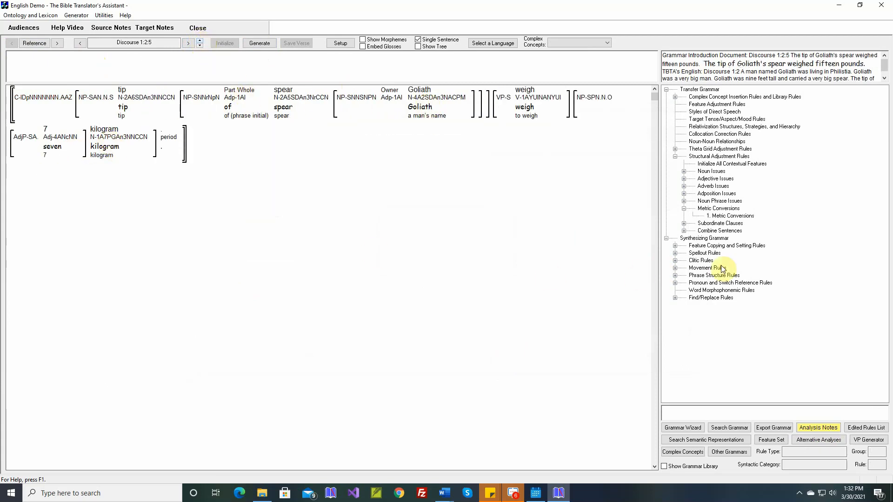
{"action": "left_click", "coordinate": [726, 217]}
{"action": "double_click", "coordinate": [726, 217]}
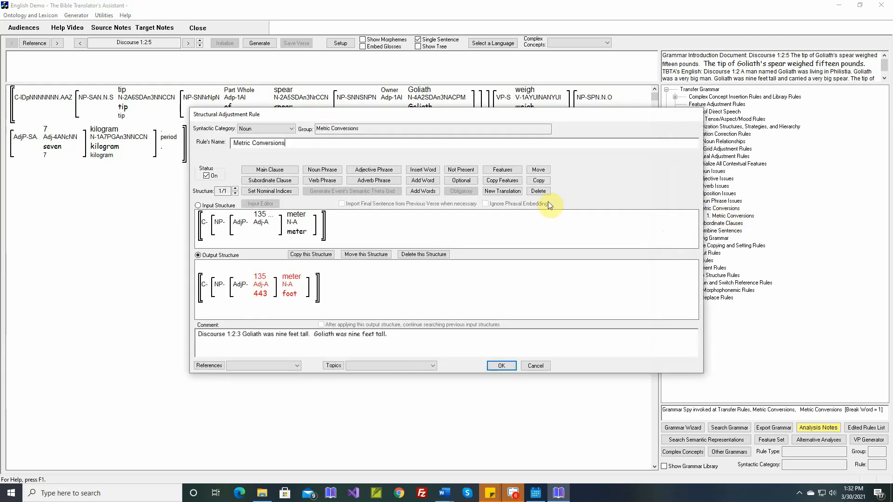
{"action": "left_click", "coordinate": [235, 188]}
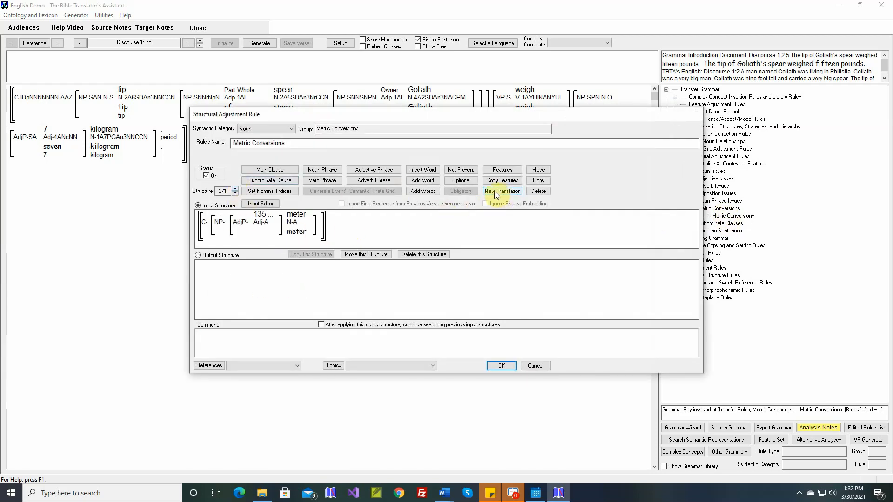
Step: Remove the concepts 135, 14, 23, 3 and 7 from the adjective in the second input structure
{"action": "left_click", "coordinate": [431, 194]}
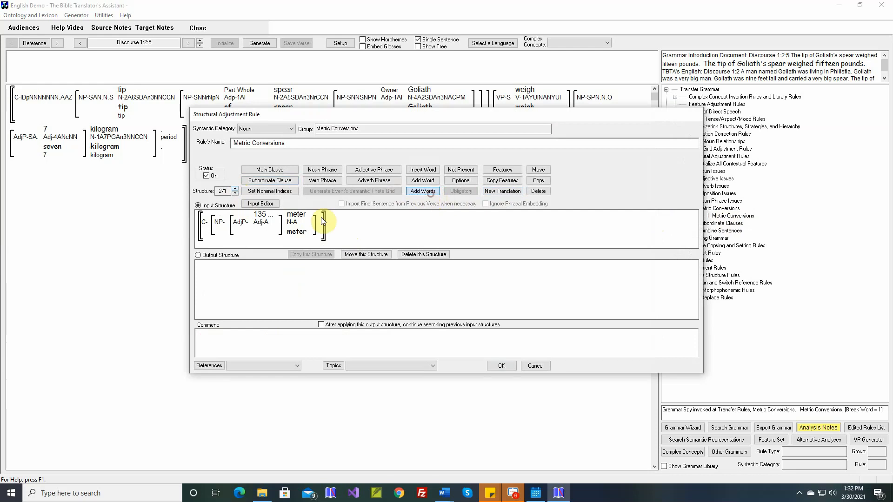
{"action": "left_click", "coordinate": [264, 218]}
{"action": "left_click", "coordinate": [307, 336]}
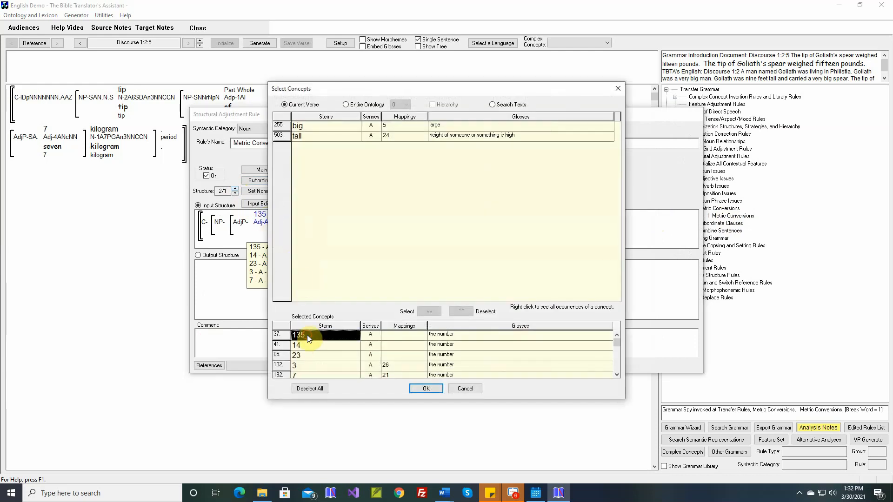
{"action": "left_click_drag", "start_coordinate": [308, 337], "coordinate": [309, 375]}
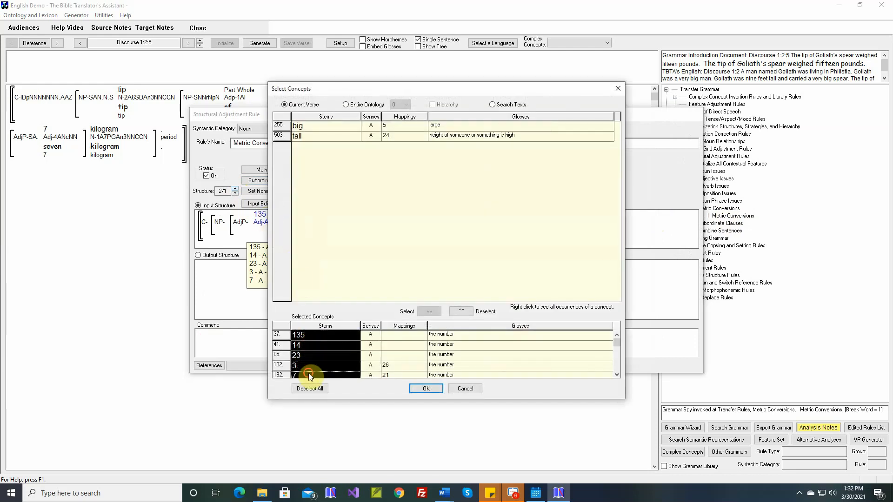
{"action": "left_click", "coordinate": [459, 313]}
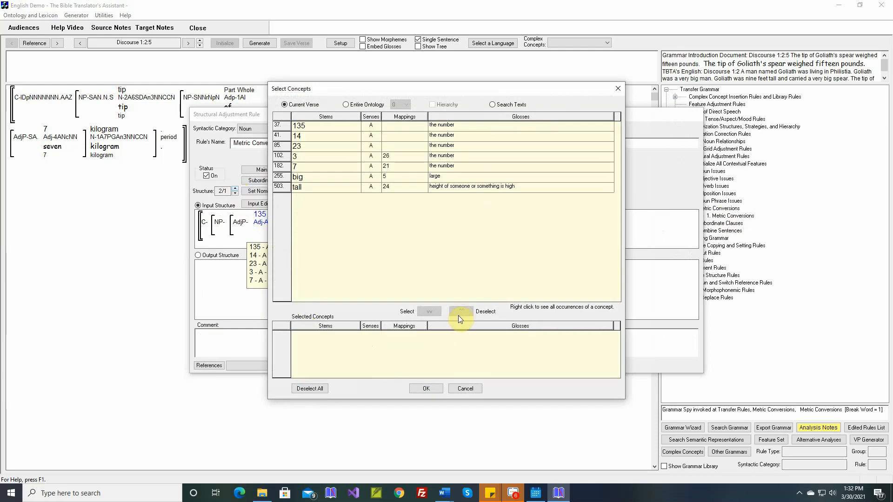
{"action": "left_click", "coordinate": [427, 388]}
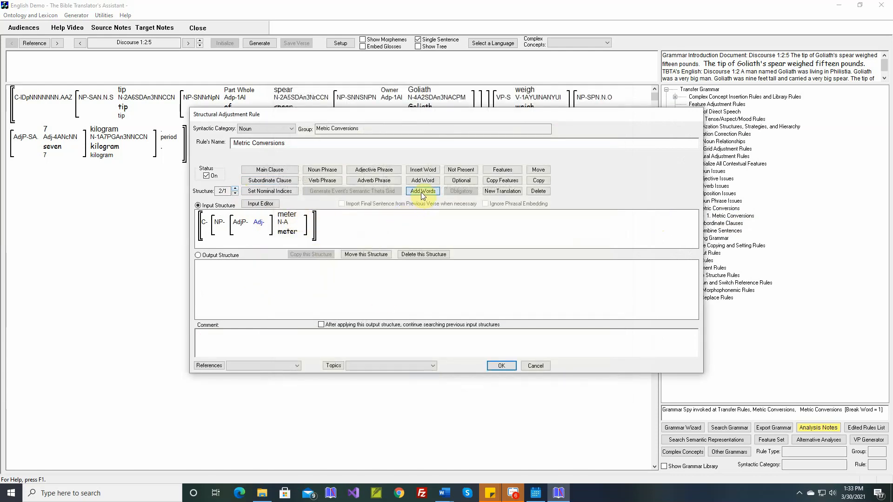
Step: Replace meter with kilogram as the noun of the second input structure, start its matching output structure and accept the rule
{"action": "left_click", "coordinate": [293, 218]}
{"action": "double_click", "coordinate": [293, 218]}
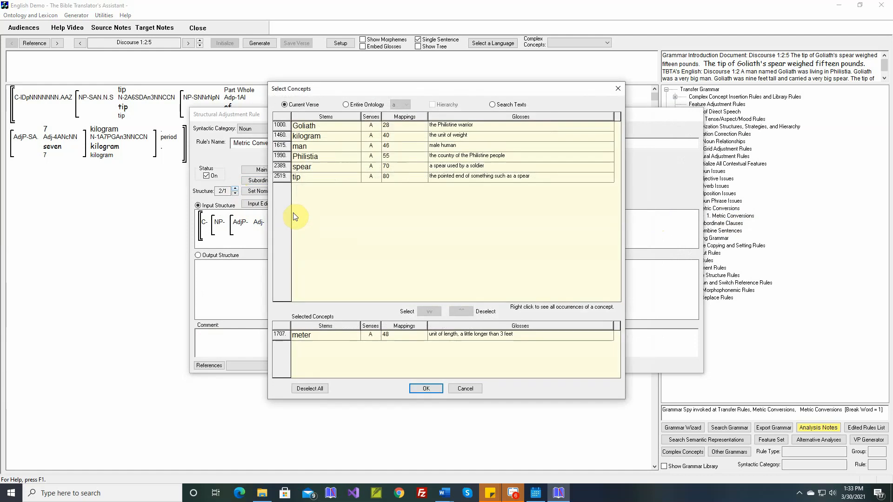
{"action": "left_click", "coordinate": [323, 137]}
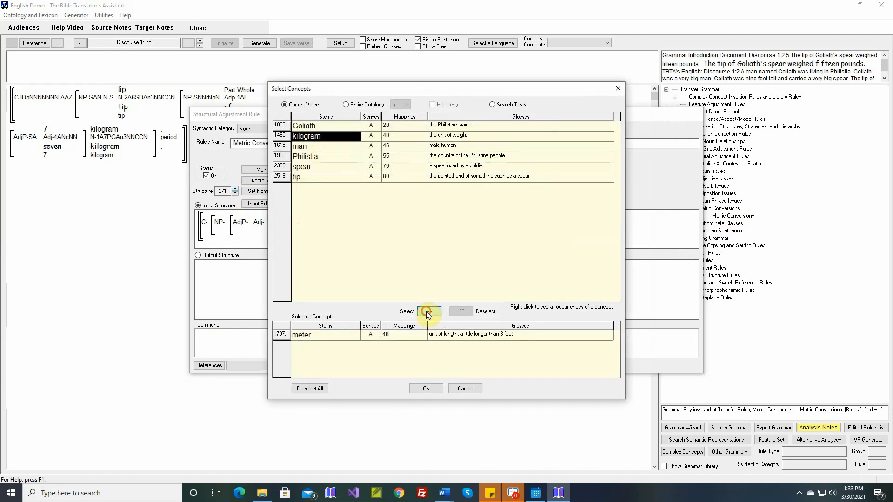
{"action": "left_click", "coordinate": [426, 311]}
{"action": "left_click", "coordinate": [326, 349]}
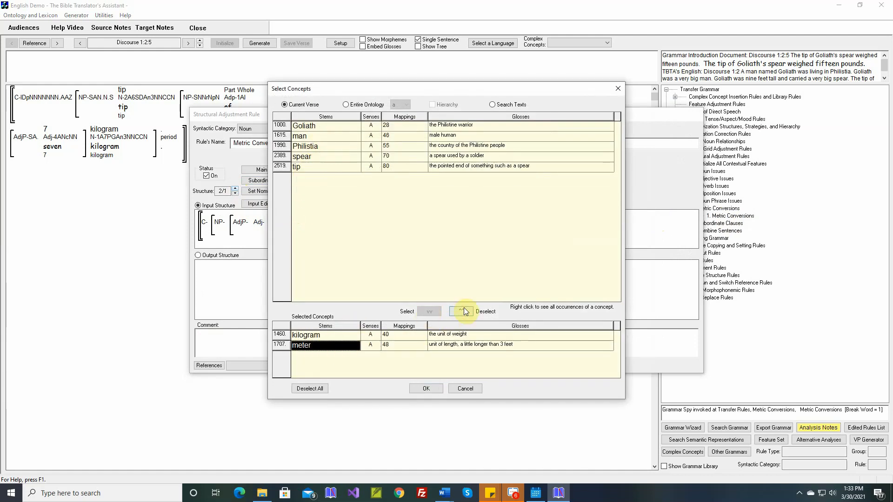
{"action": "left_click", "coordinate": [461, 311]}
{"action": "left_click", "coordinate": [426, 389]}
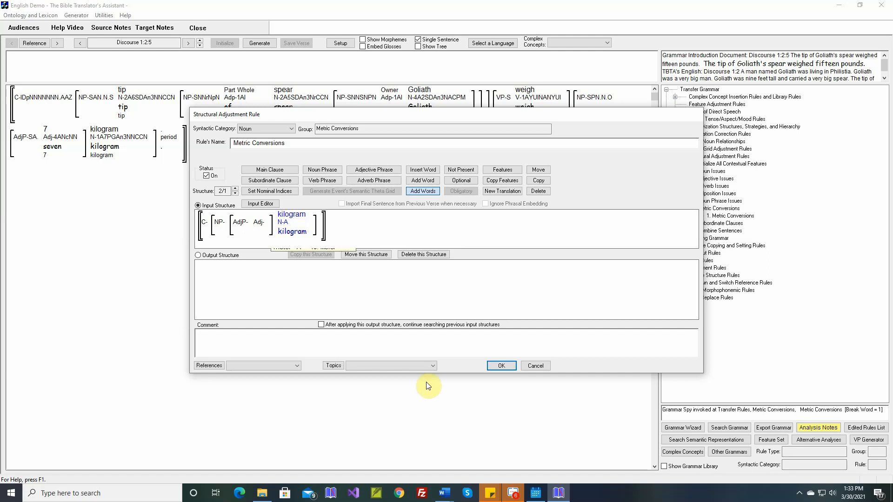
{"action": "left_click", "coordinate": [227, 257]}
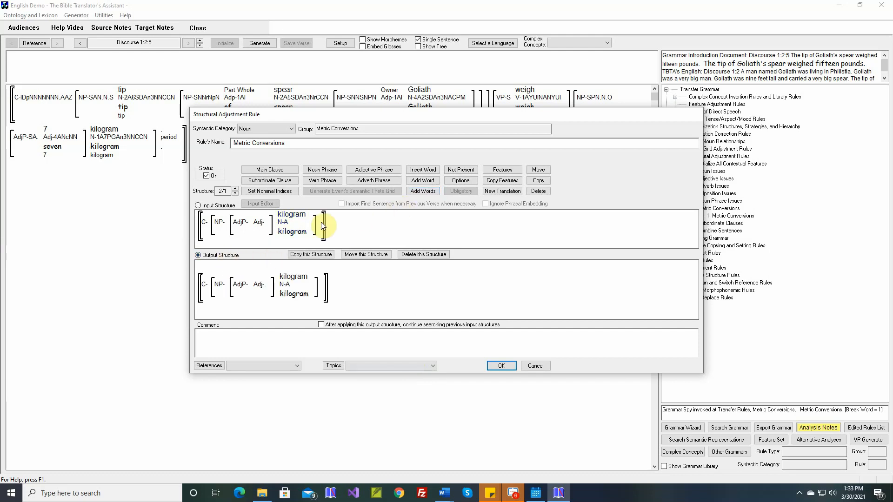
{"action": "left_click", "coordinate": [501, 365]}
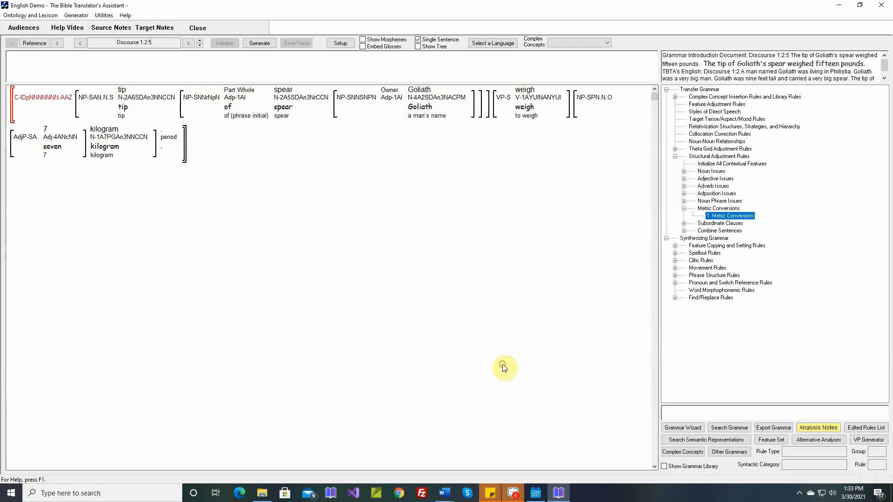
Step: From Genesis 1:1:1, reopen the rule's second structure and search Genesis 1:1 to 50:26 for adjectives used with kilogram
{"action": "left_click", "coordinate": [55, 43]}
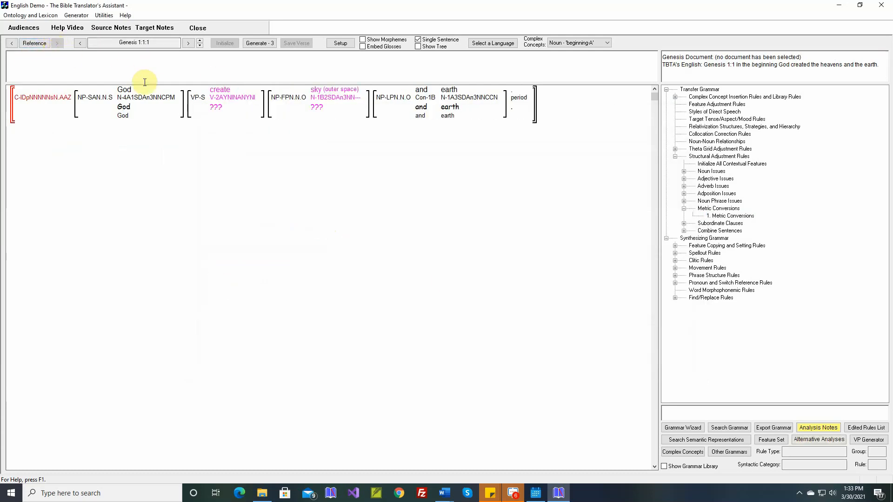
{"action": "double_click", "coordinate": [727, 217]}
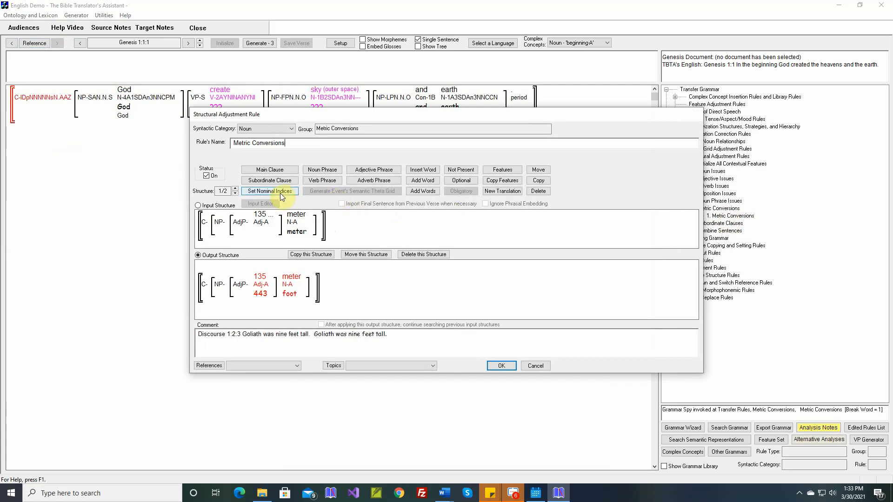
{"action": "left_click", "coordinate": [235, 188]}
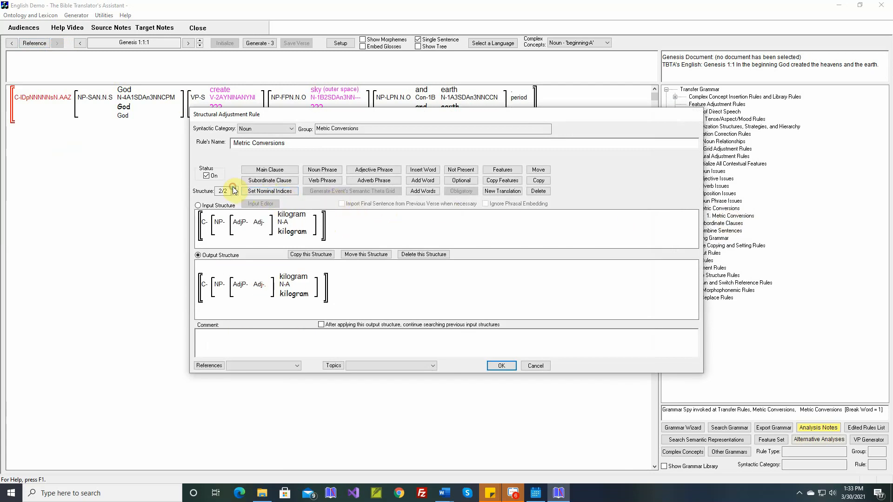
{"action": "left_click", "coordinate": [429, 192]}
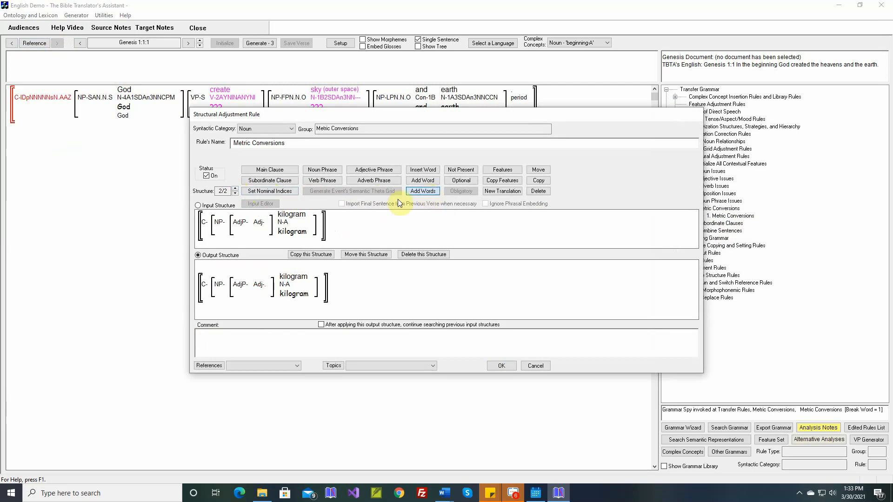
{"action": "double_click", "coordinate": [260, 225]}
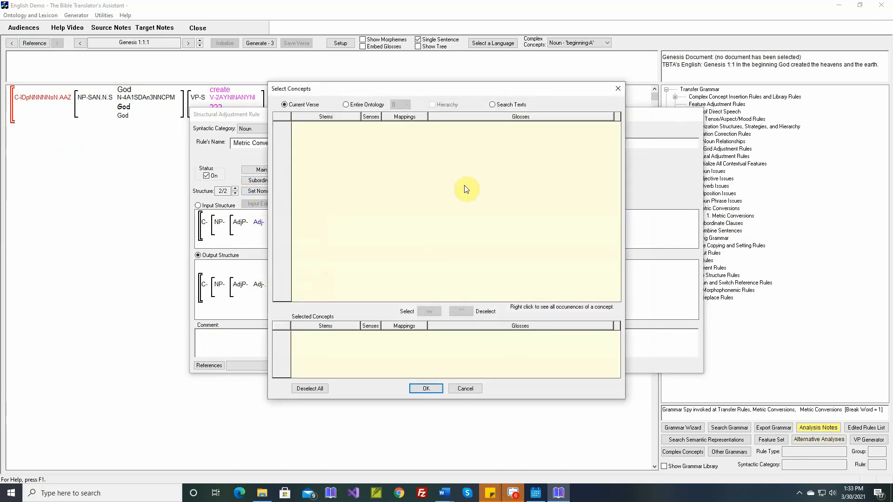
{"action": "left_click", "coordinate": [511, 106]}
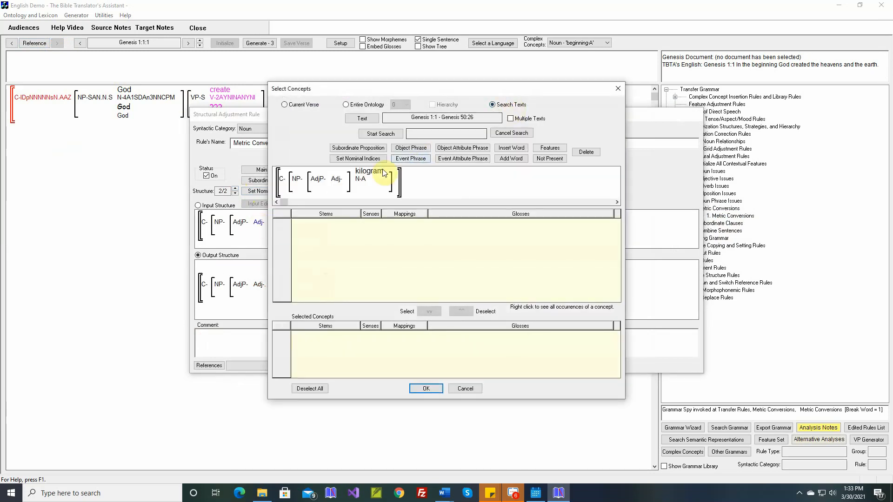
{"action": "left_click_drag", "start_coordinate": [440, 93], "coordinate": [501, 102]}
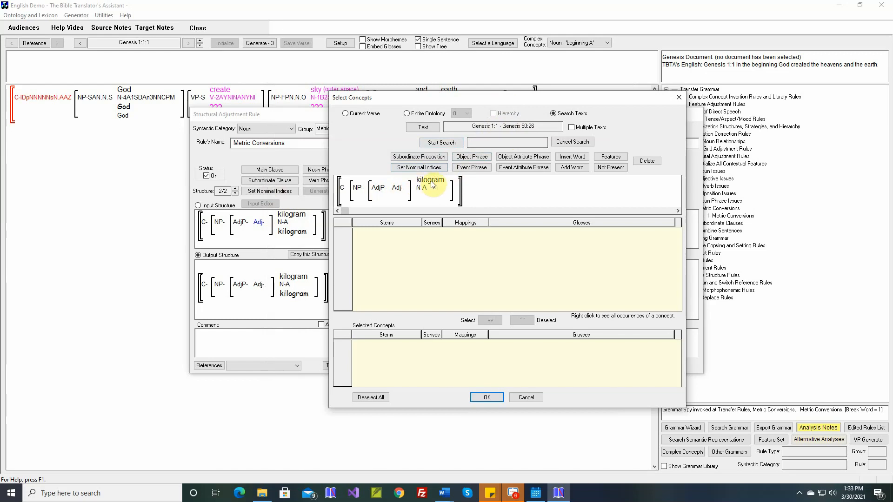
{"action": "left_click", "coordinate": [439, 144]}
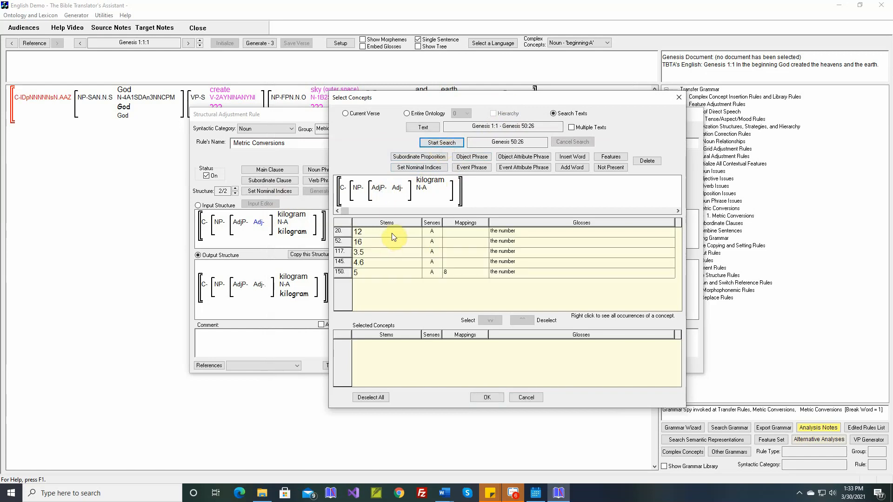
Step: Add the concepts 12, 16 and 5 to the adjective in the kilogram structure and accept the rule
{"action": "left_click", "coordinate": [391, 233]}
{"action": "left_click", "coordinate": [391, 240], "text": "ctrl"}
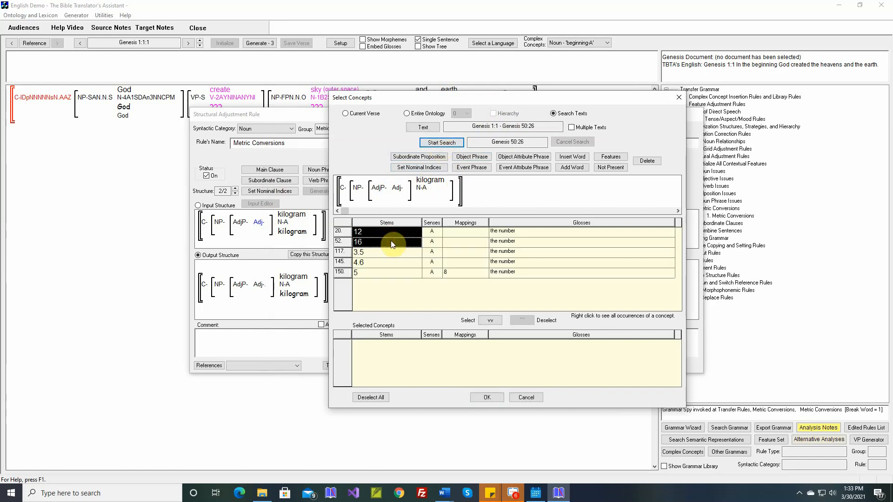
{"action": "left_click", "coordinate": [384, 271], "text": "ctrl"}
{"action": "left_click", "coordinate": [496, 320]}
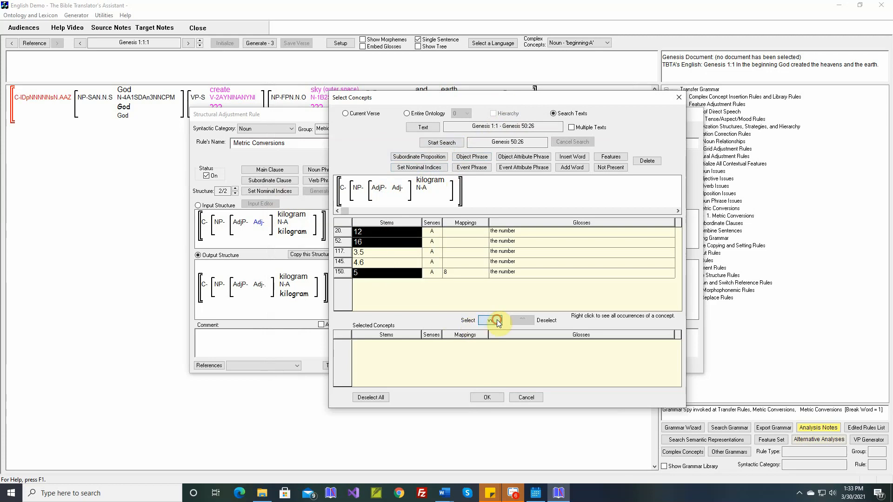
{"action": "left_click", "coordinate": [487, 398]}
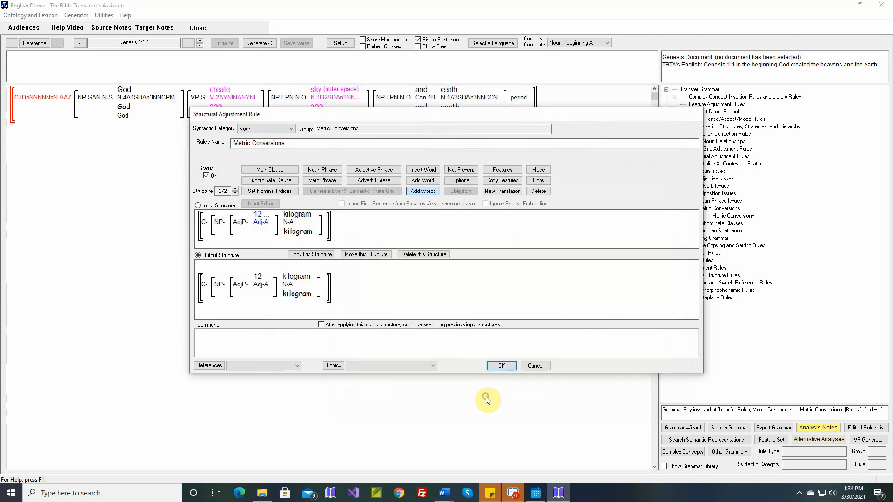
{"action": "left_click", "coordinate": [500, 366]}
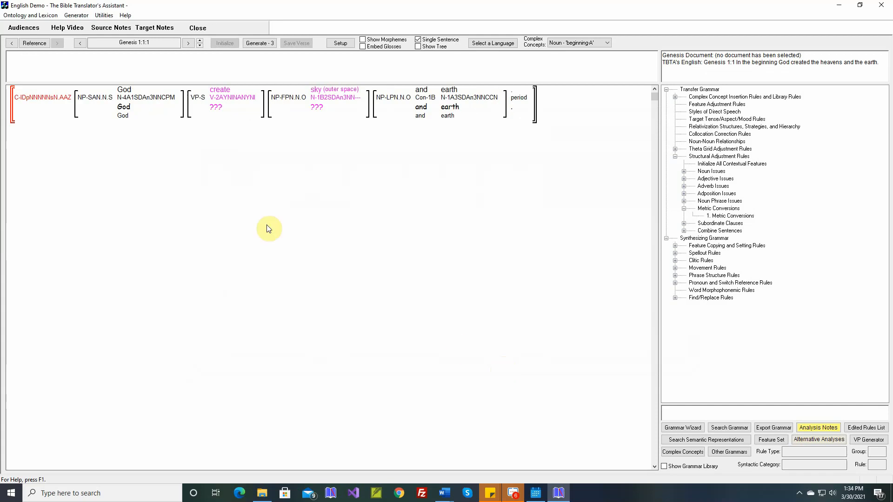
Step: Go to Discourse 1:2:5 and reopen the second structure of the Metric Conversions rule
{"action": "left_click", "coordinate": [11, 42]}
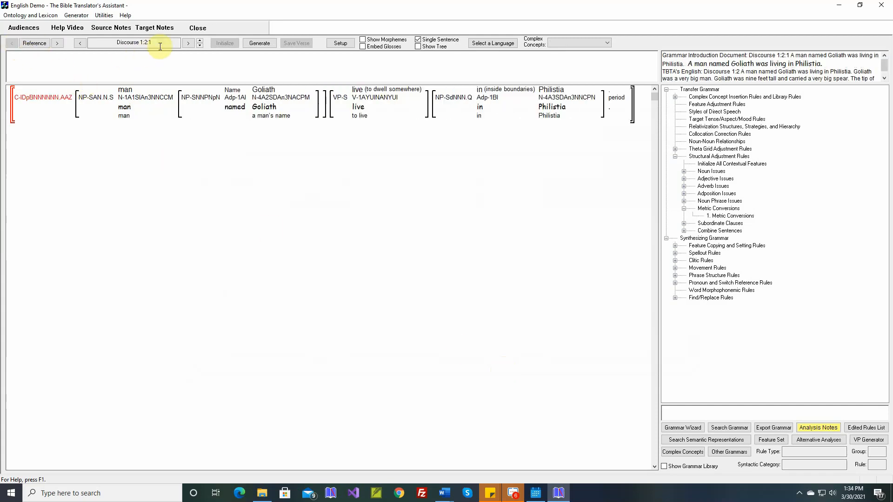
{"action": "left_click", "coordinate": [201, 41]}
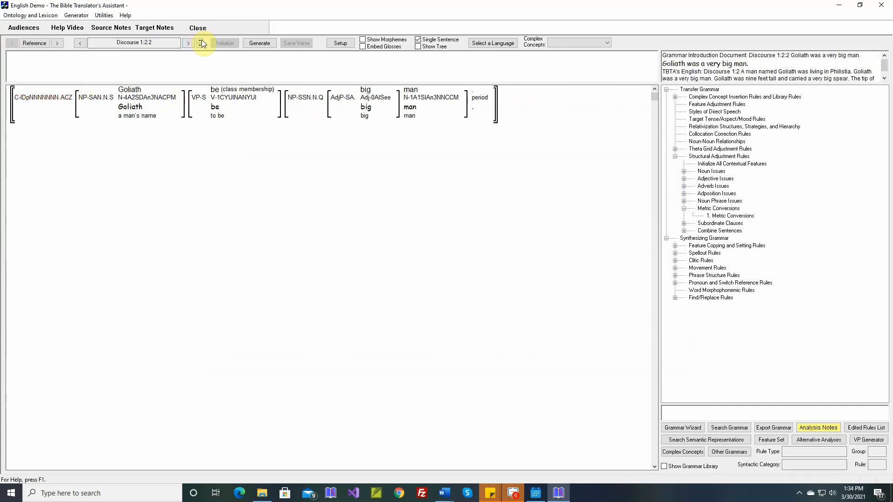
{"action": "left_click", "coordinate": [201, 41]}
{"action": "left_click", "coordinate": [201, 41]}
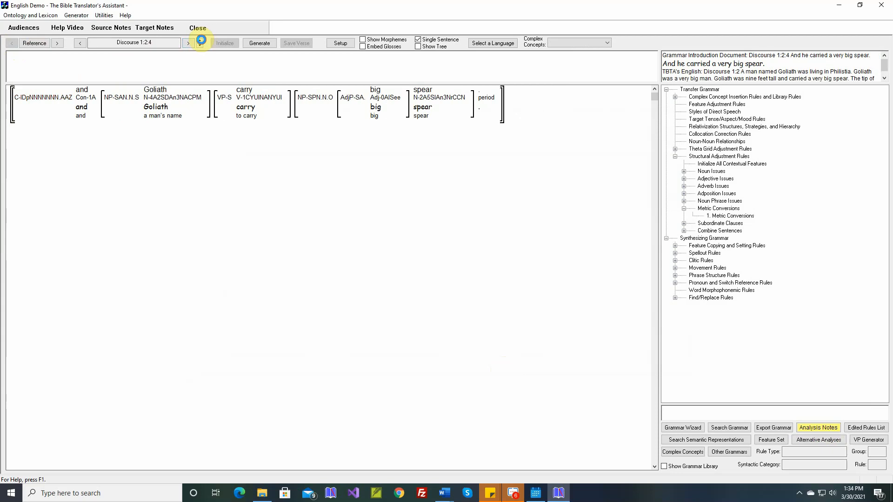
{"action": "left_click", "coordinate": [201, 41]}
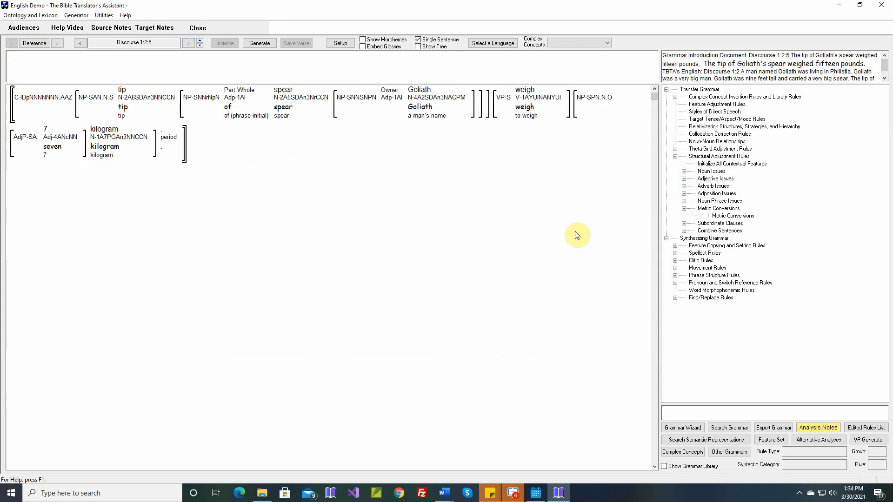
{"action": "double_click", "coordinate": [730, 215]}
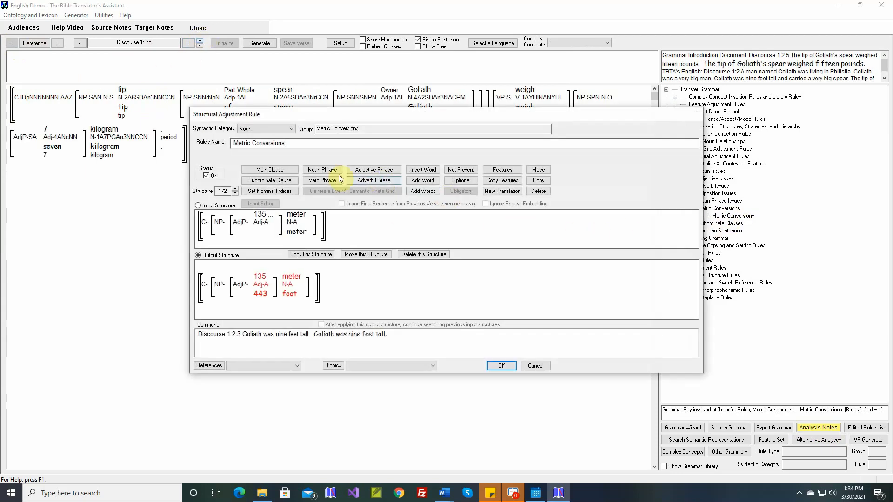
{"action": "left_click", "coordinate": [235, 188]}
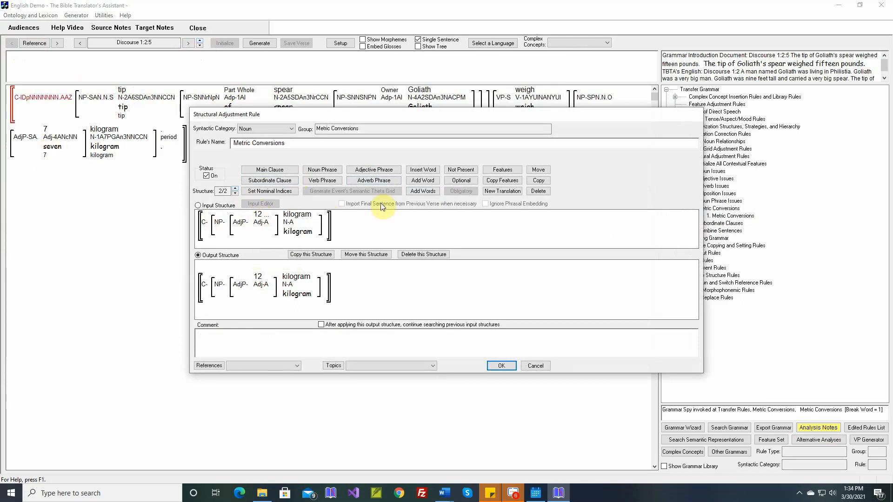
Step: Add the concept 7 from the current verse to the adjective in the kilogram input structure
{"action": "left_click", "coordinate": [428, 191]}
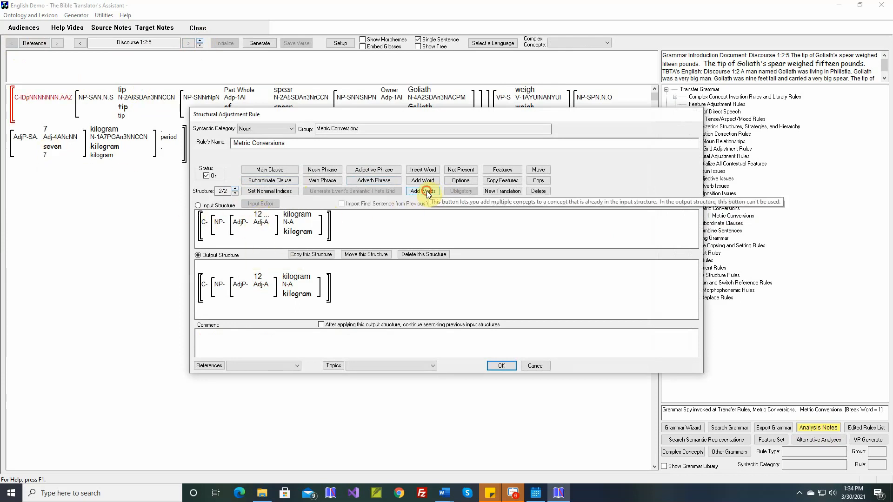
{"action": "left_click", "coordinate": [262, 219]}
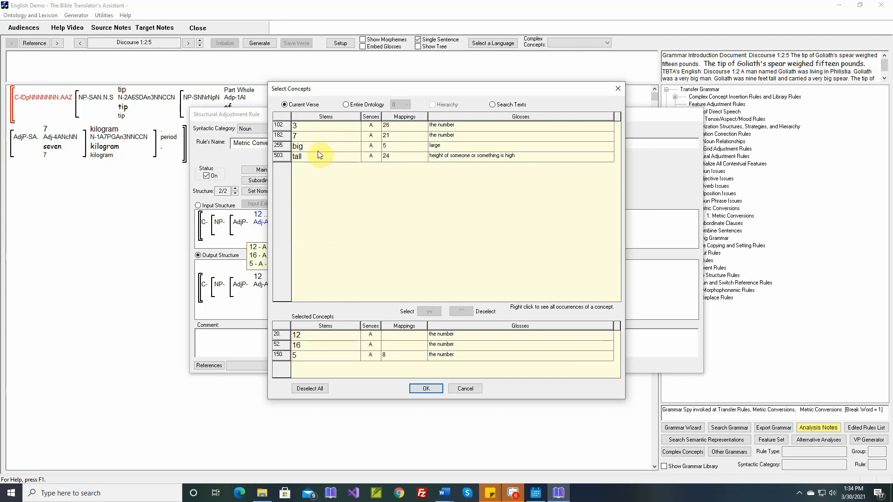
{"action": "left_click", "coordinate": [321, 136]}
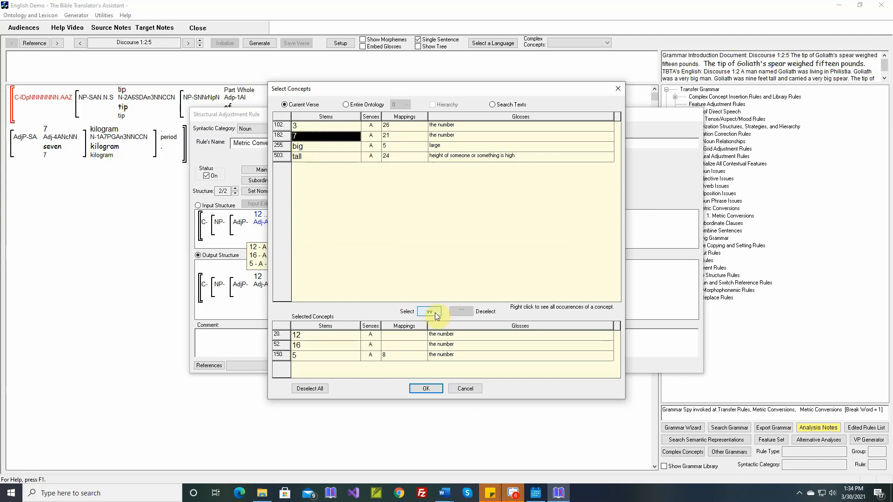
{"action": "left_click", "coordinate": [435, 313]}
{"action": "left_click", "coordinate": [426, 389]}
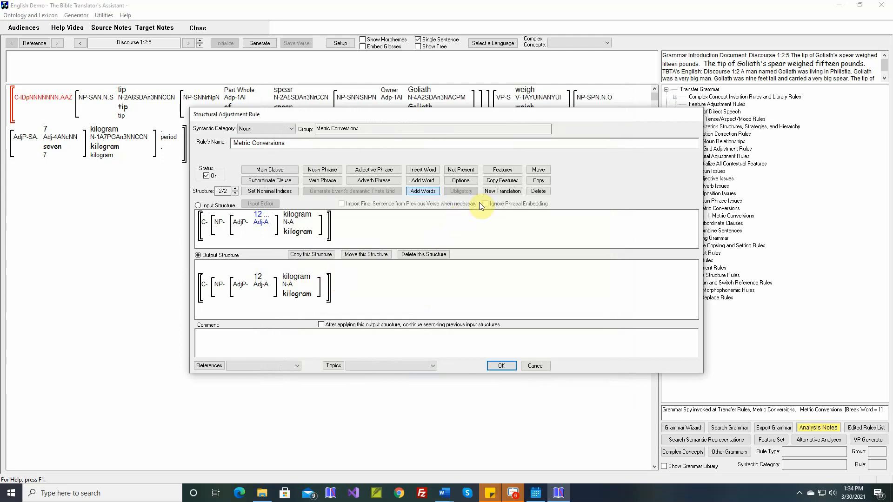
Step: Give kilogram in the output structure the new translation pound, creating the noun stem with its default features and the plural pounds
{"action": "left_click", "coordinate": [504, 192]}
{"action": "left_click", "coordinate": [303, 296]}
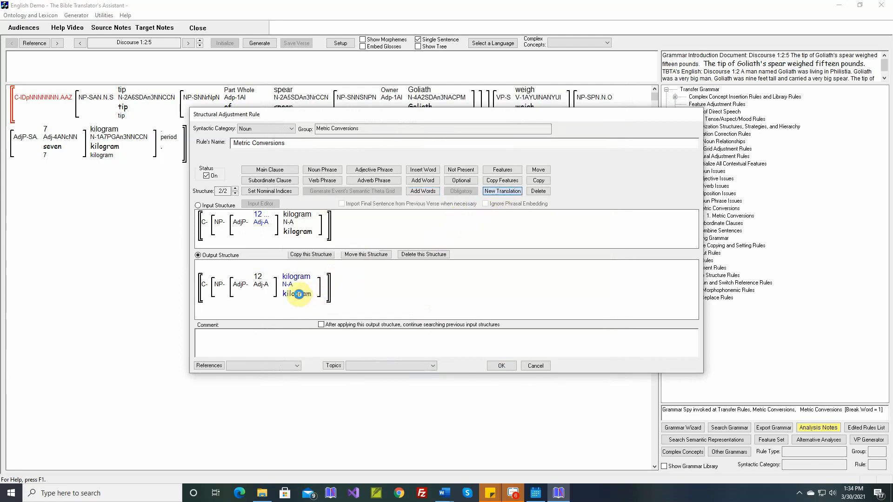
{"action": "left_click", "coordinate": [507, 223]}
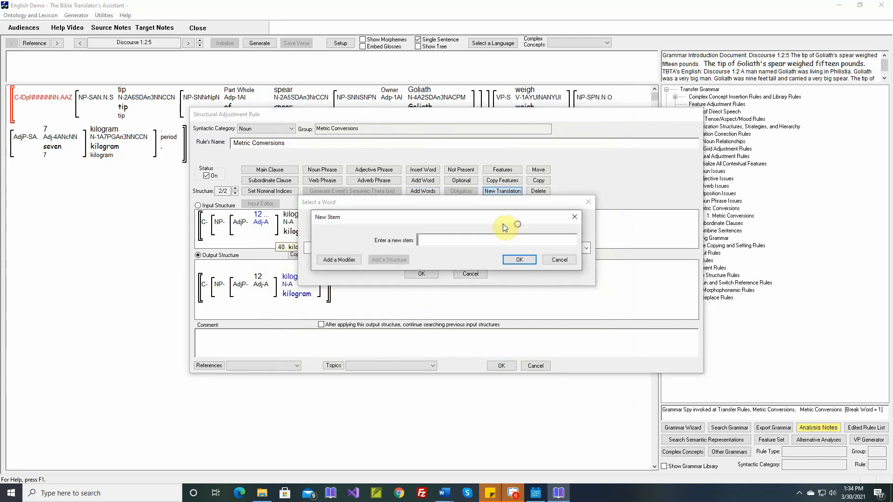
{"action": "type", "text": "pound"}
{"action": "key", "text": "Return"}
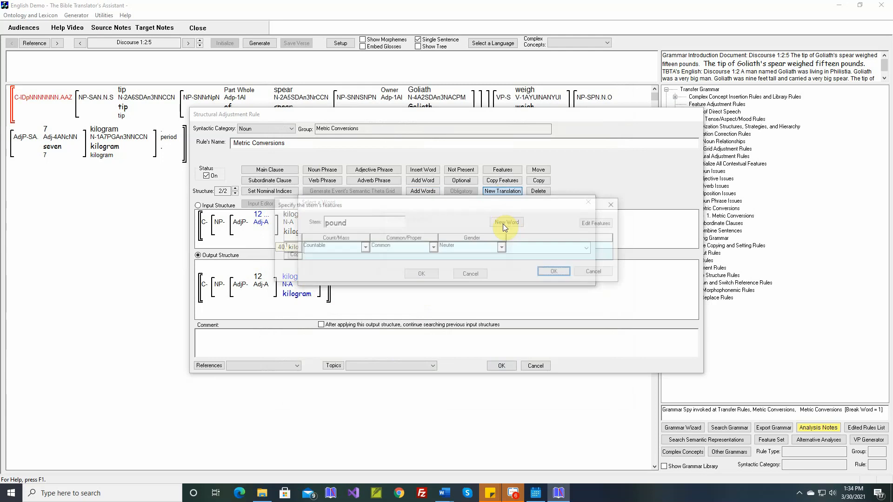
{"action": "key", "text": "Return"}
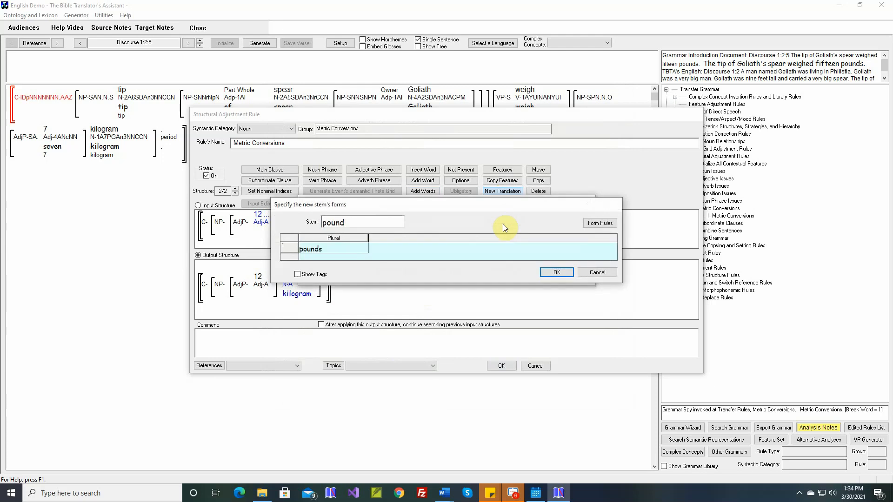
{"action": "key", "text": "Return"}
{"action": "key", "text": "Return"}
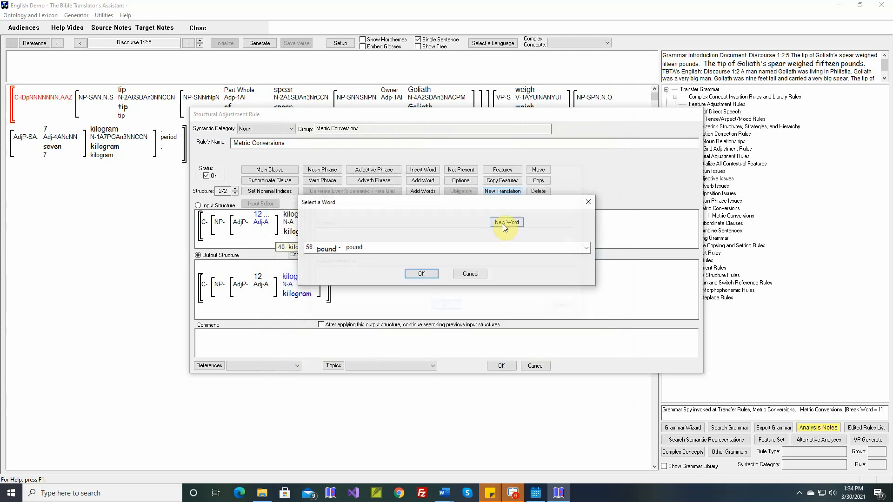
{"action": "key", "text": "Return"}
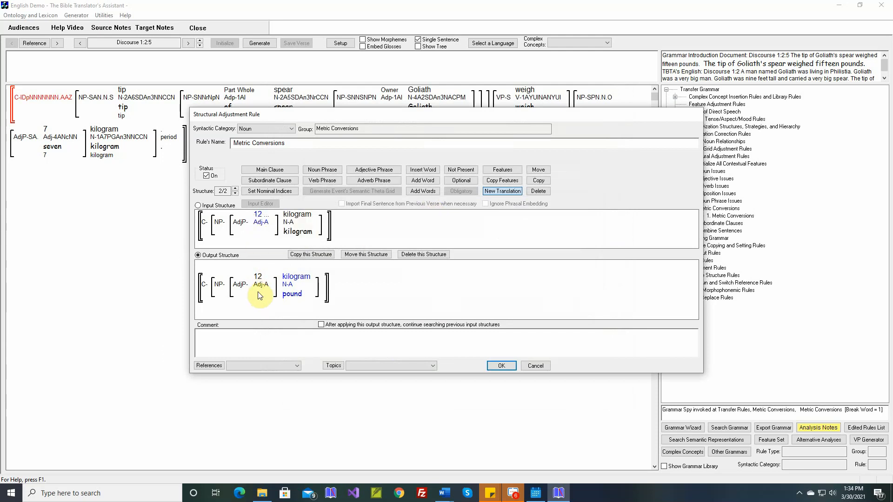
Step: Open the new translations for the output structure's adjective and create the new stem 26 as the target for 12
{"action": "left_click", "coordinate": [423, 180]}
{"action": "left_click", "coordinate": [258, 292]}
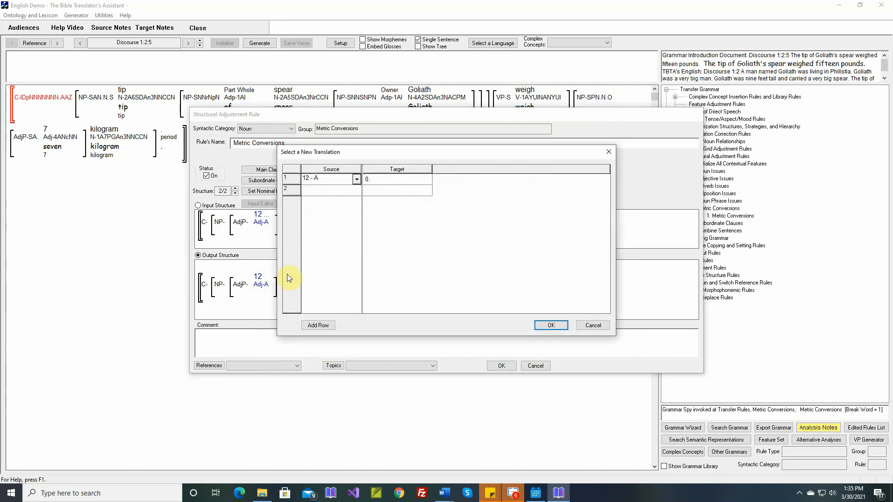
{"action": "left_click", "coordinate": [388, 180]}
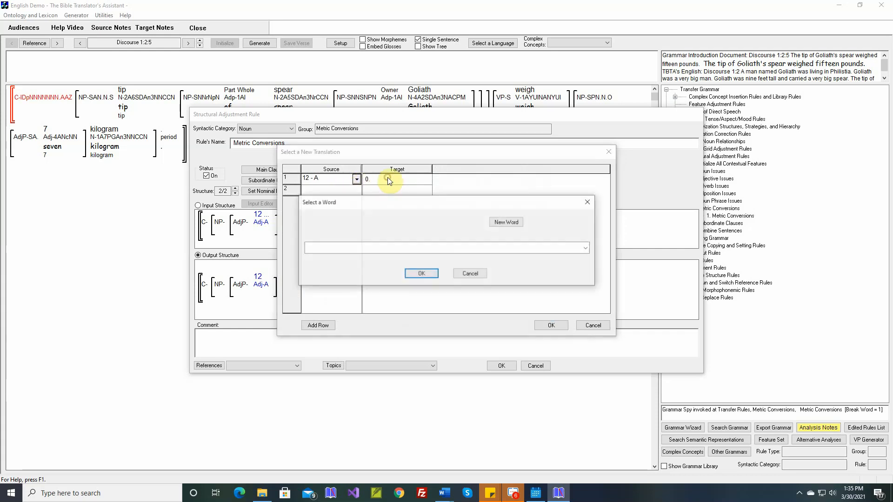
{"action": "left_click", "coordinate": [496, 223]}
{"action": "type", "text": "26"}
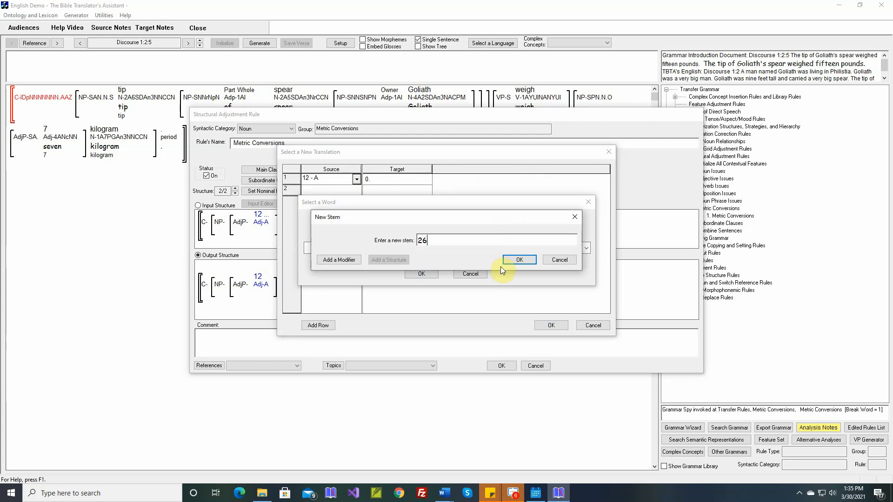
{"action": "left_click", "coordinate": [521, 260]}
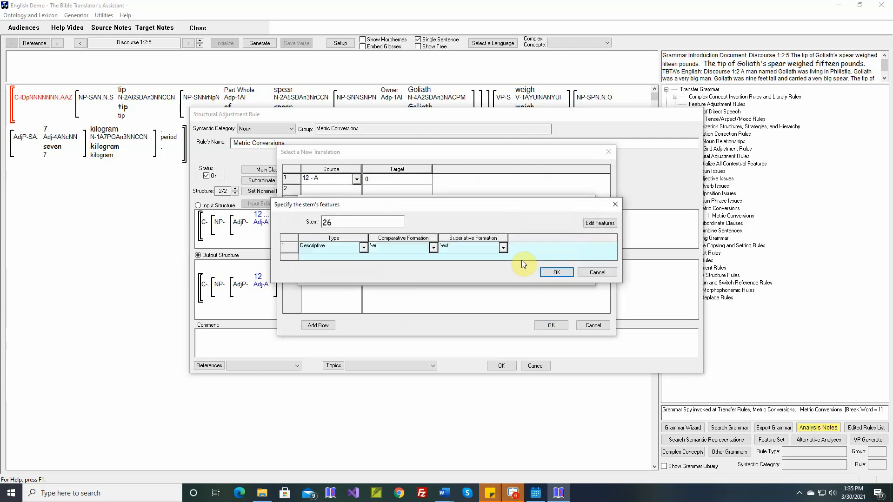
Step: Set stem 26's type to Cardinal Number and its comparative and superlative formations to Not Applicable
{"action": "left_click", "coordinate": [364, 249]}
{"action": "left_click", "coordinate": [346, 277]}
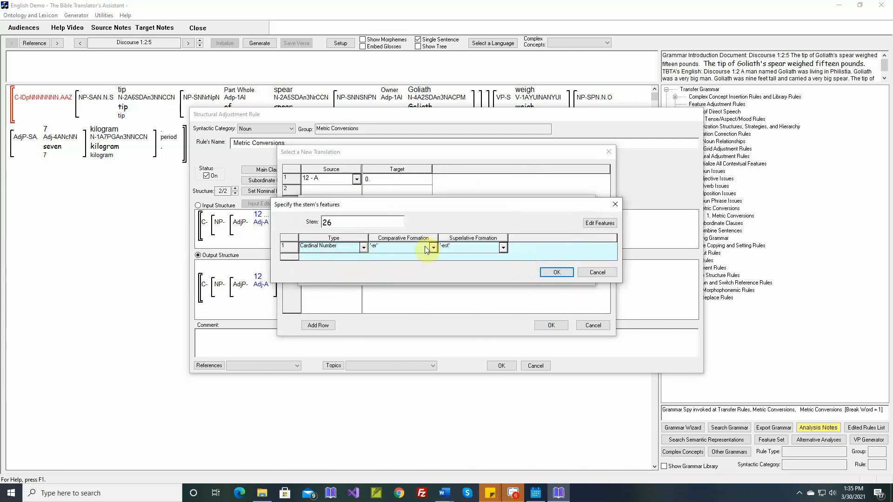
{"action": "left_click", "coordinate": [432, 248]}
{"action": "left_click", "coordinate": [403, 270]}
{"action": "left_click", "coordinate": [498, 249]}
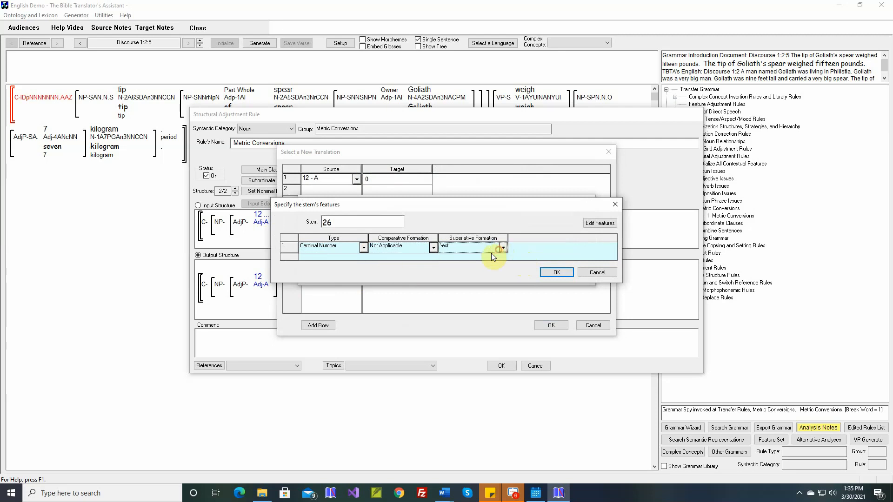
{"action": "left_click", "coordinate": [503, 249]}
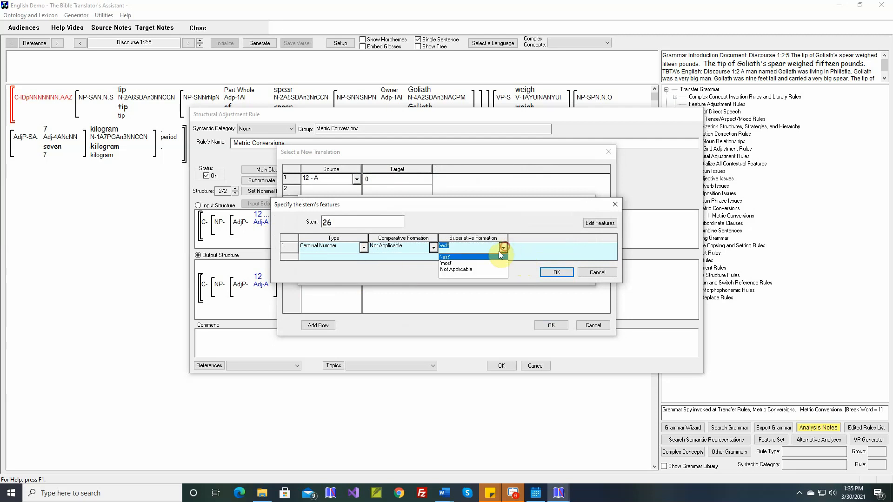
{"action": "left_click", "coordinate": [470, 269]}
{"action": "left_click", "coordinate": [547, 275]}
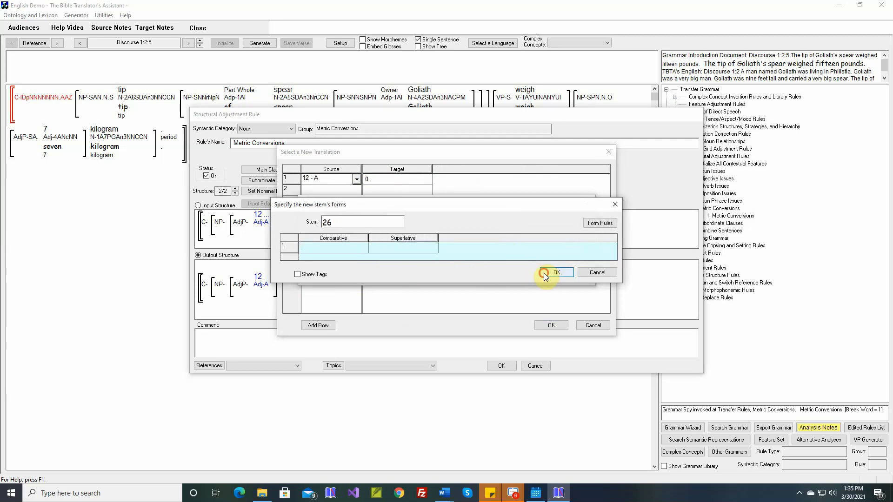
Step: Leave the comparative and superlative forms blank, gloss the stem as 26 and assign it as the translation of 12
{"action": "left_click", "coordinate": [545, 272]}
{"action": "type", "text": "26"}
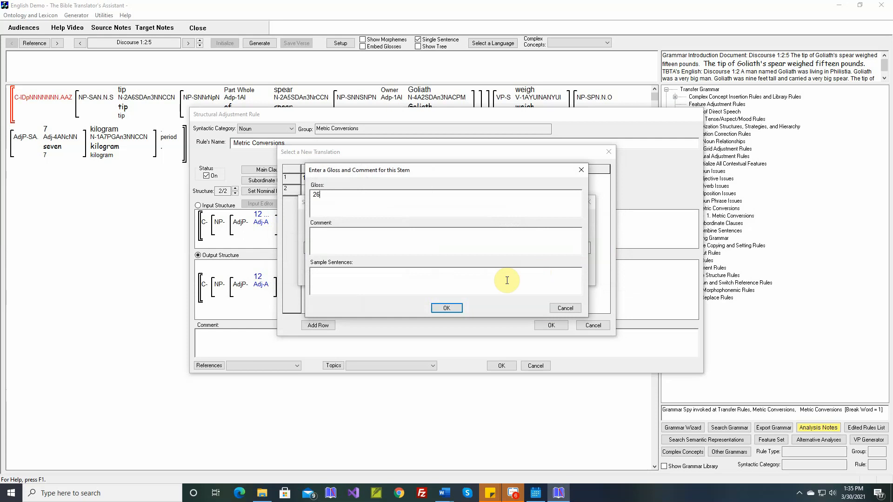
{"action": "left_click", "coordinate": [447, 309]}
{"action": "left_click", "coordinate": [429, 275]}
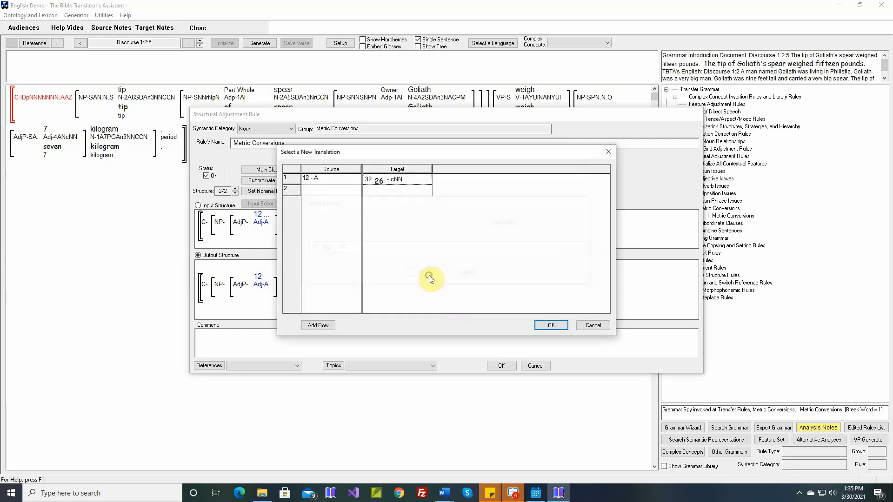
Step: Add 16 as the second source concept in the translation table and create the new stem 35 as its target
{"action": "left_click", "coordinate": [355, 190]}
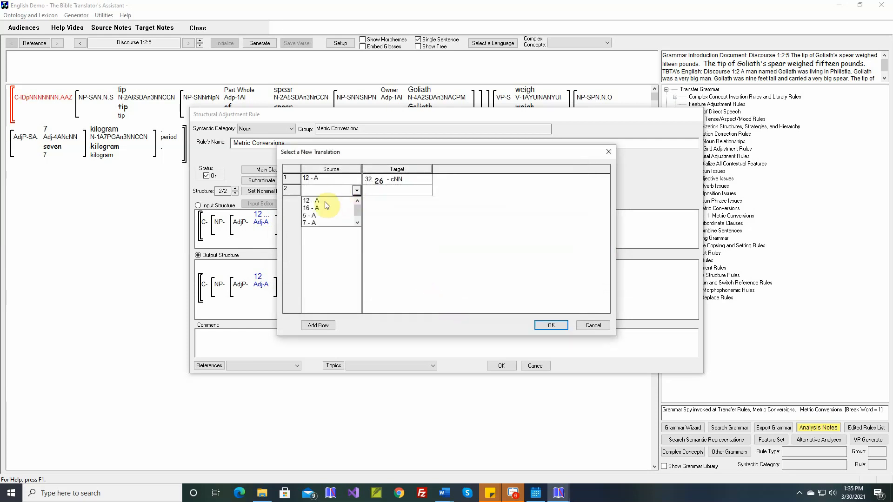
{"action": "left_click", "coordinate": [323, 213]}
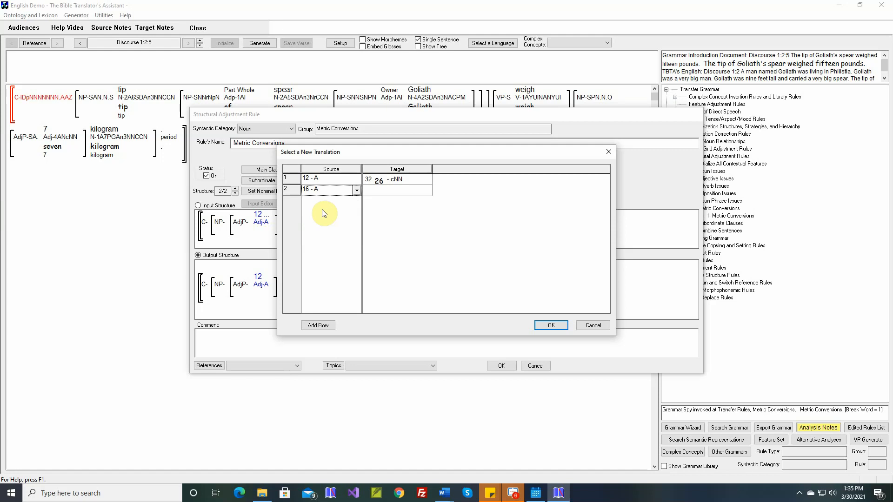
{"action": "left_click", "coordinate": [393, 190]}
{"action": "left_click", "coordinate": [504, 222]}
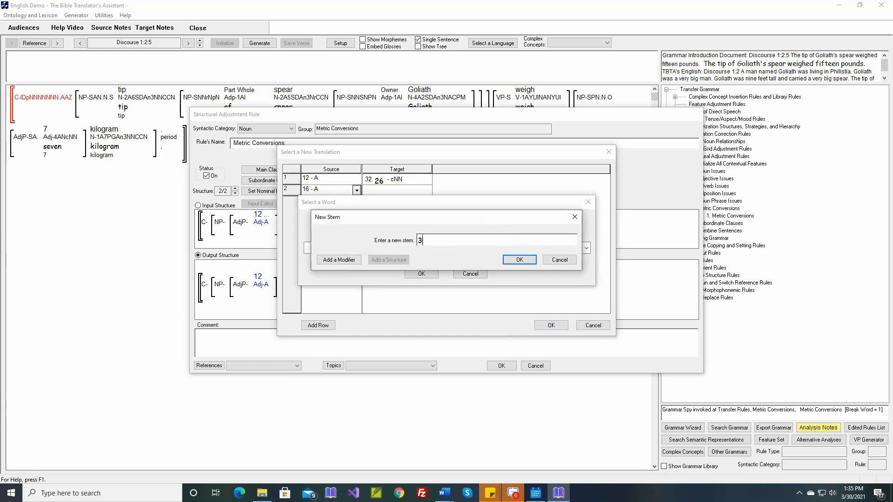
{"action": "type", "text": "35"}
{"action": "left_click", "coordinate": [511, 257]}
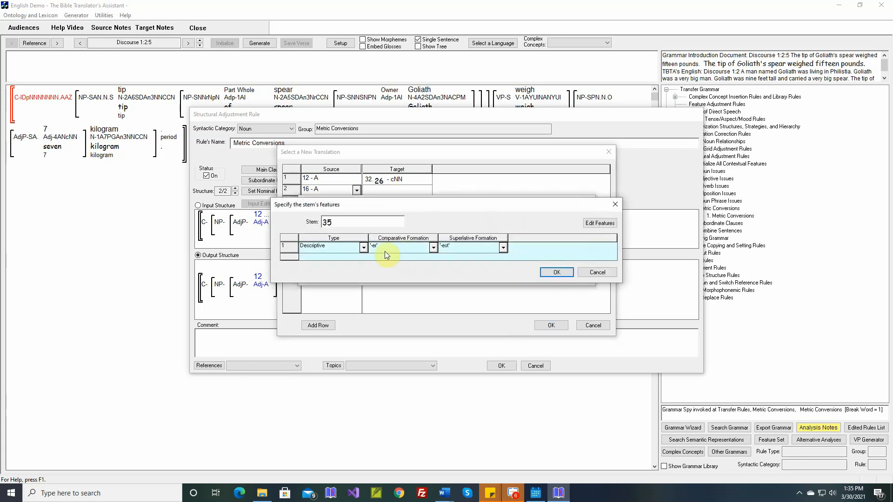
Step: Set stem 35's type to Cardinal Number and its comparative and superlative formations to Not Applicable
{"action": "left_click", "coordinate": [361, 248]}
{"action": "left_click", "coordinate": [347, 272]}
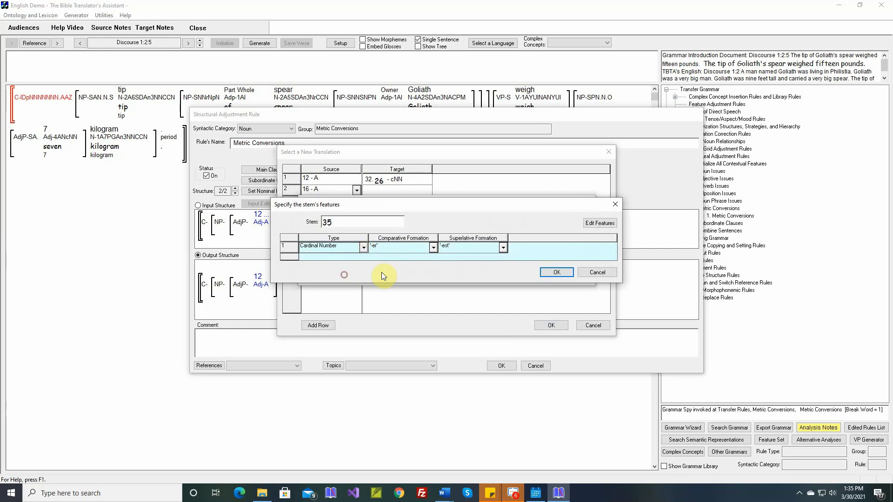
{"action": "left_click", "coordinate": [432, 249]}
{"action": "left_click", "coordinate": [405, 267]}
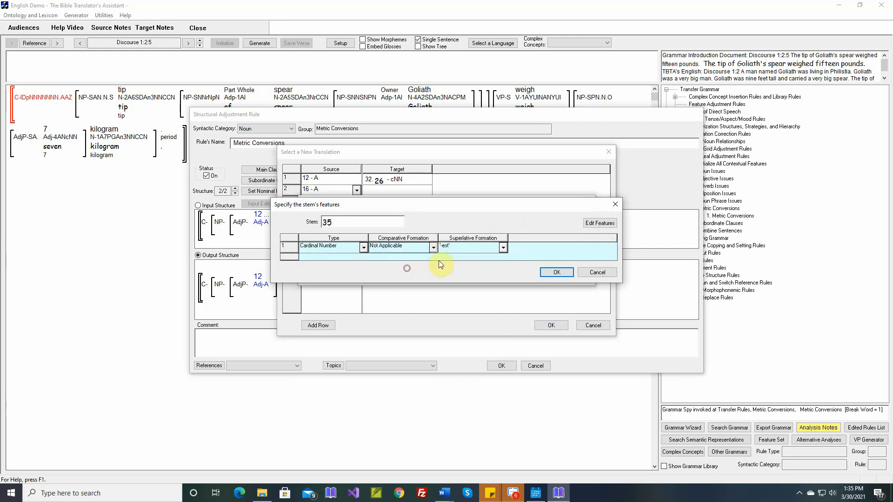
{"action": "left_click", "coordinate": [503, 249]}
{"action": "left_click", "coordinate": [481, 263]}
{"action": "left_click", "coordinate": [503, 249]}
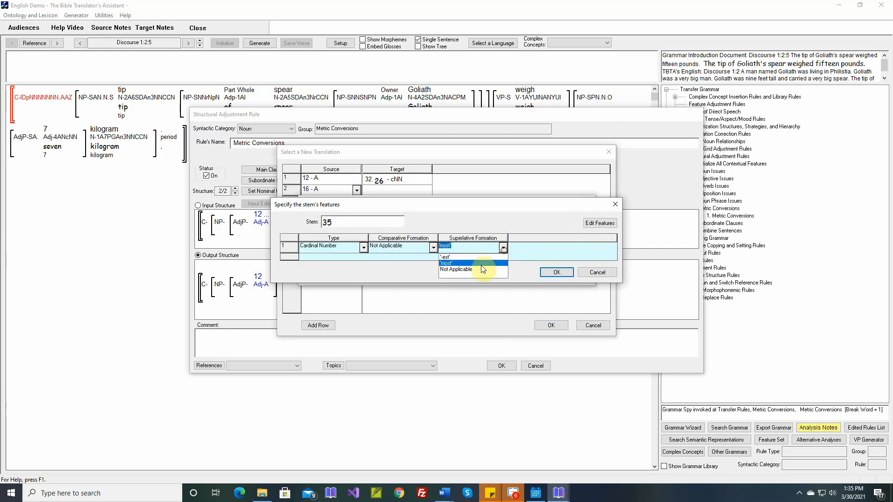
{"action": "left_click", "coordinate": [482, 268]}
{"action": "left_click", "coordinate": [550, 272]}
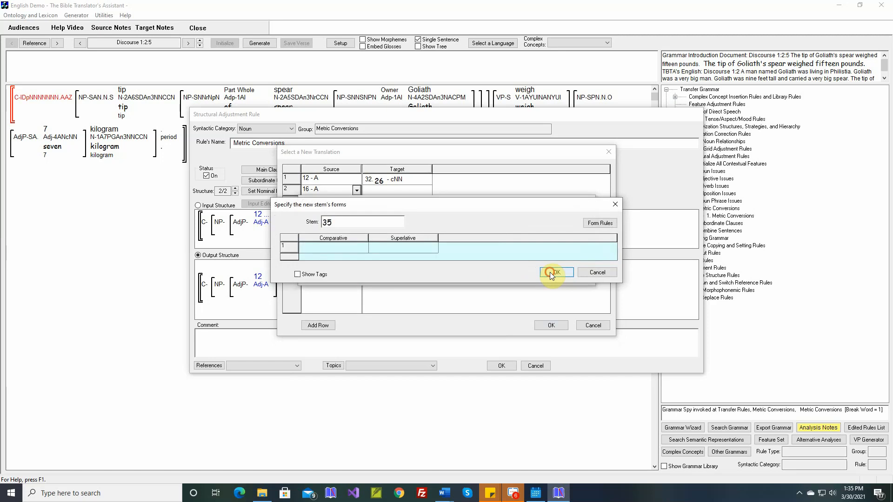
Step: Leave the comparative and superlative forms blank, gloss the stem as 35 and assign it as the translation of 16
{"action": "left_click", "coordinate": [550, 272]}
{"action": "type", "text": "35"}
{"action": "left_click", "coordinate": [447, 308]}
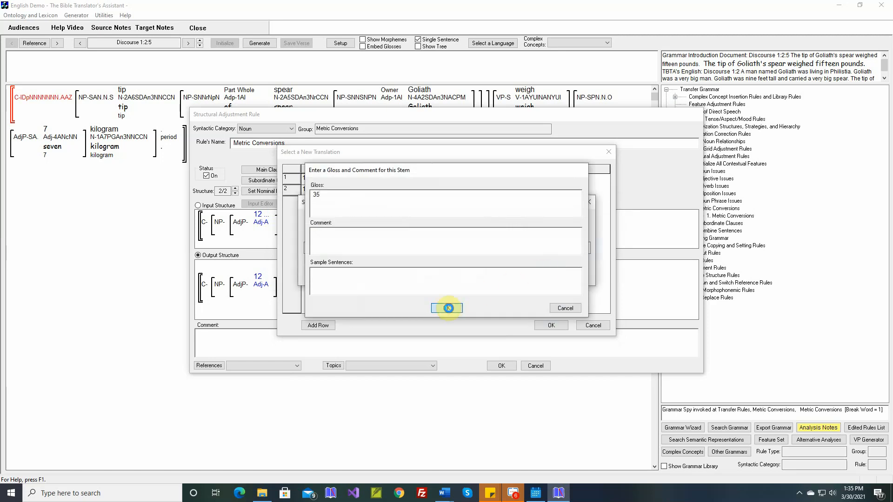
{"action": "left_click", "coordinate": [426, 275]}
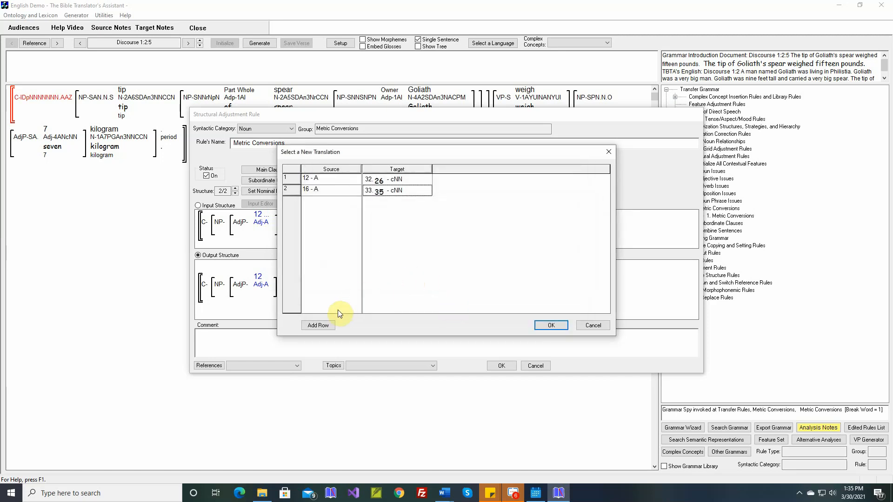
Step: Add 5 as the third source concept in the translation table and create the new stem 11 as its target
{"action": "left_click", "coordinate": [318, 325]}
{"action": "left_click", "coordinate": [357, 201]}
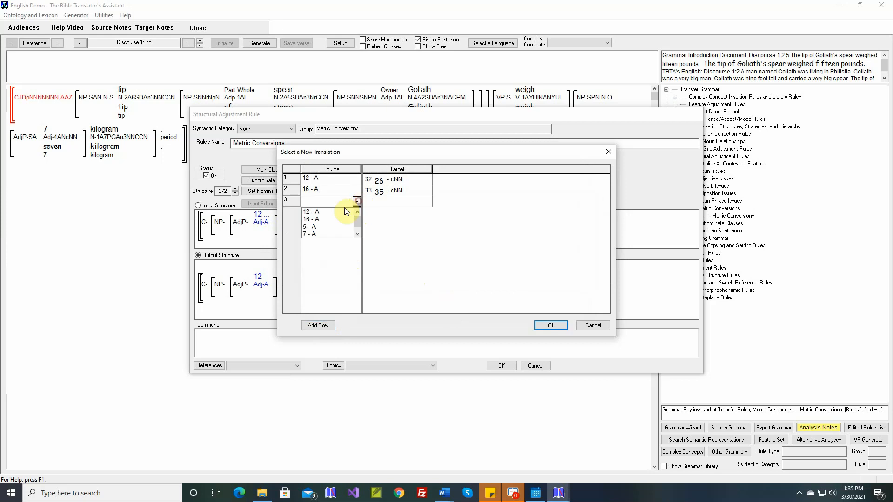
{"action": "left_click", "coordinate": [319, 227]}
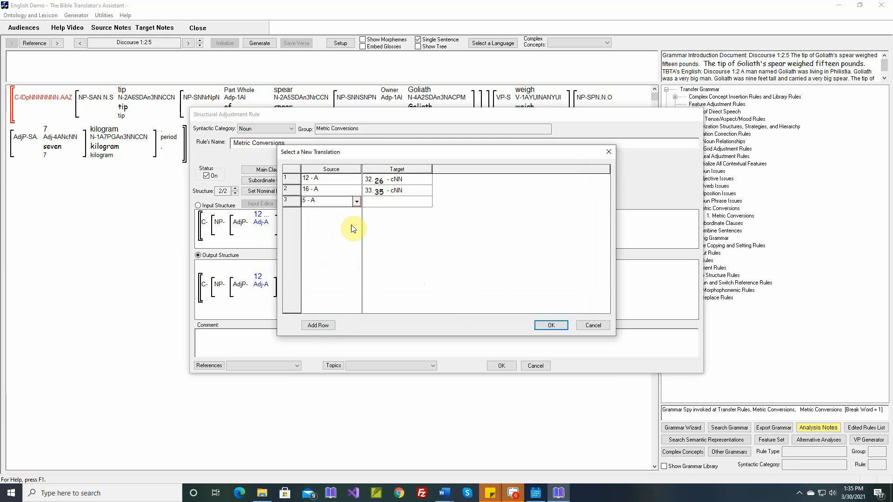
{"action": "left_click", "coordinate": [399, 202]}
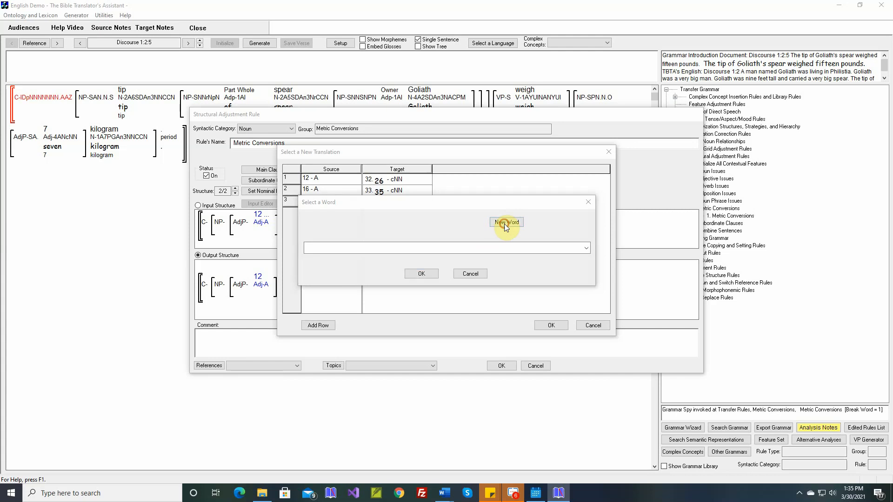
{"action": "left_click", "coordinate": [495, 224]}
{"action": "left_click", "coordinate": [514, 263]}
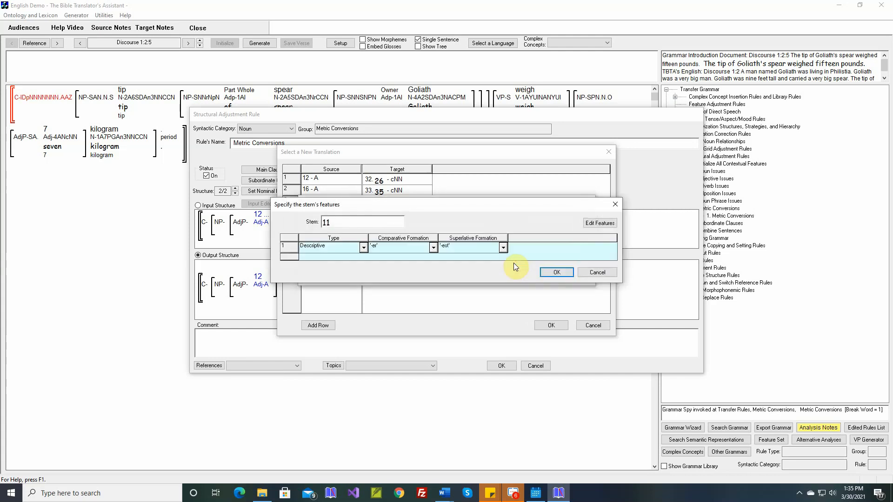
Step: Set stem 11's type to Cardinal Number and its comparative and superlative formations to Not Applicable
{"action": "left_click", "coordinate": [363, 247]}
{"action": "left_click", "coordinate": [340, 274]}
{"action": "left_click", "coordinate": [433, 248]}
{"action": "left_click", "coordinate": [403, 269]}
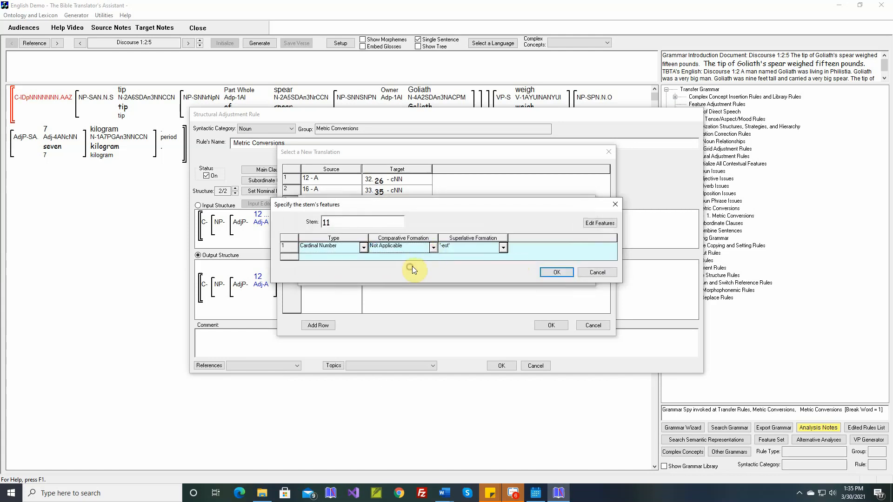
{"action": "left_click", "coordinate": [501, 250]}
{"action": "left_click", "coordinate": [473, 270]}
{"action": "left_click", "coordinate": [549, 273]}
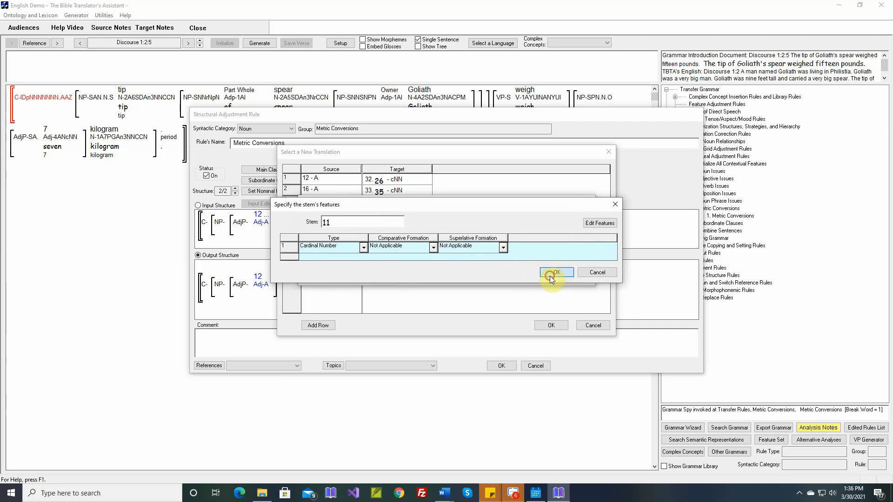
Step: Leave the comparative and superlative forms blank, gloss the stem as 11 and assign it as the translation of 5
{"action": "left_click", "coordinate": [547, 276]}
{"action": "type", "text": "11"}
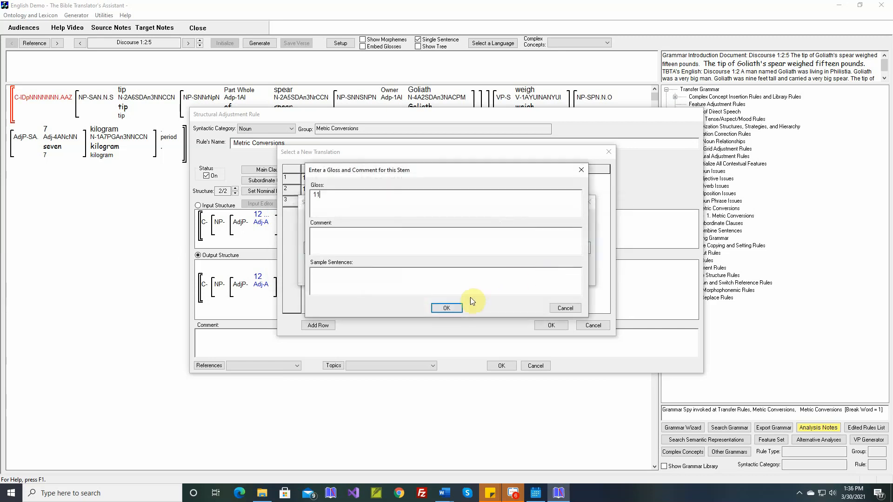
{"action": "left_click", "coordinate": [454, 307]}
{"action": "left_click", "coordinate": [422, 273]}
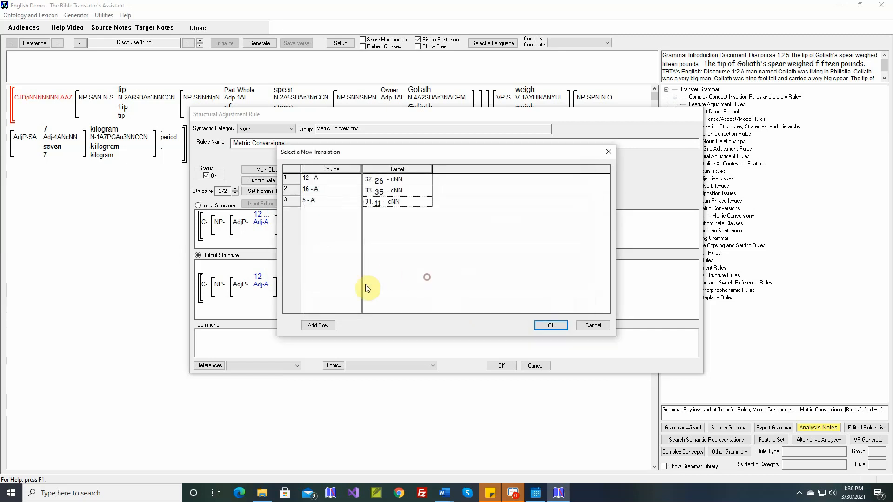
Step: Add 7 as the fourth source concept in the translation table and create the new stem 15 as its target
{"action": "left_click", "coordinate": [325, 324]}
{"action": "left_click", "coordinate": [356, 213]}
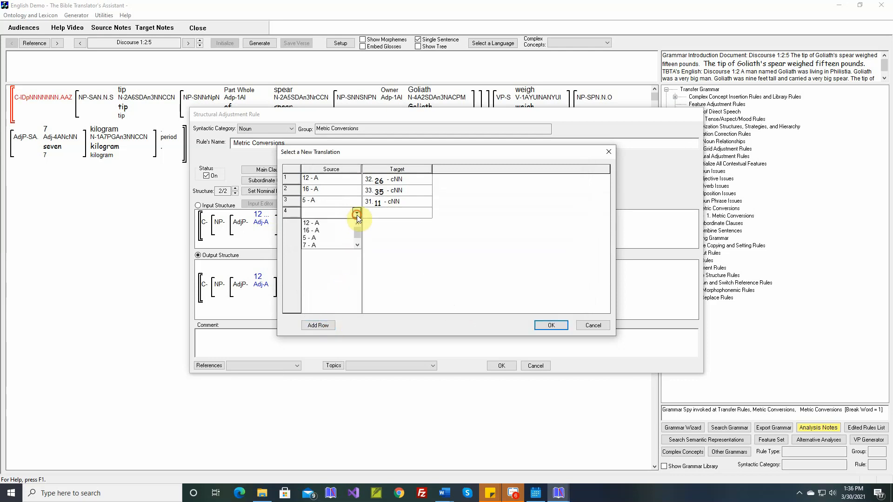
{"action": "left_click", "coordinate": [314, 245]}
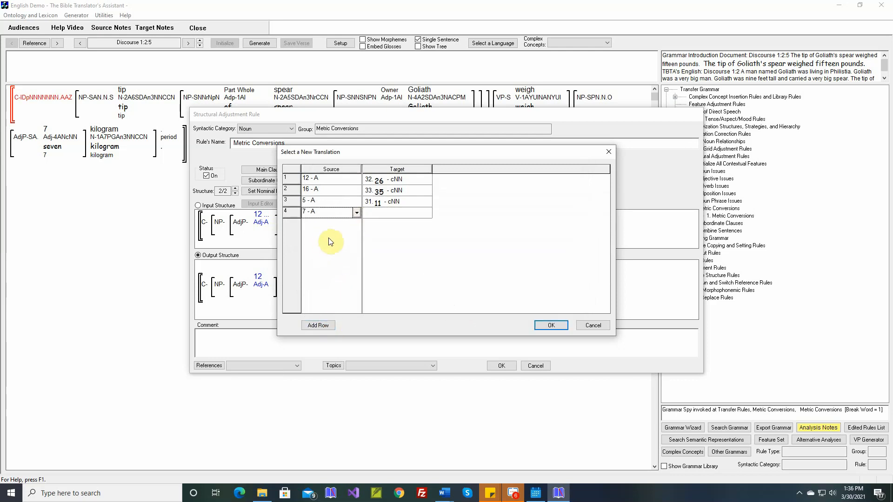
{"action": "left_click", "coordinate": [398, 212]}
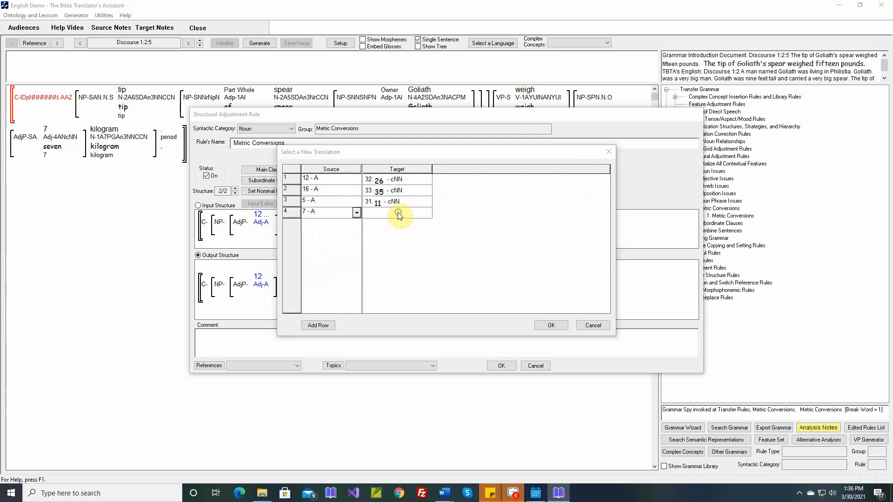
{"action": "left_click", "coordinate": [506, 222]}
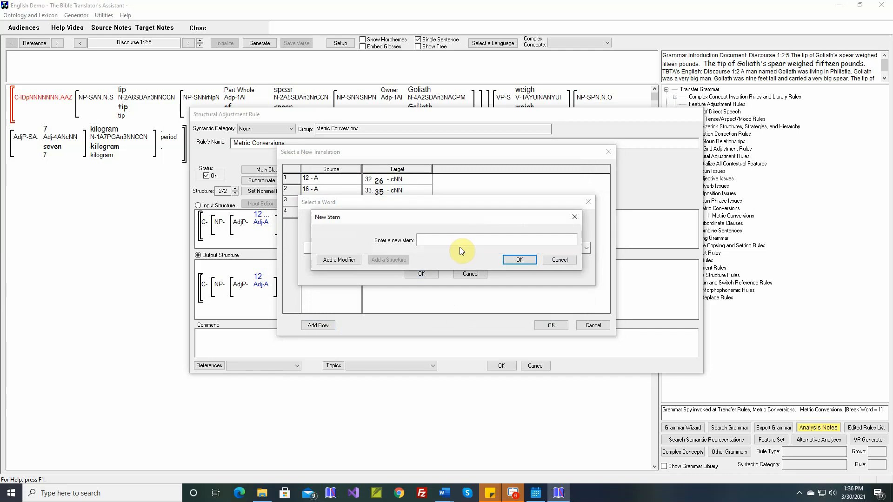
{"action": "type", "text": "15"}
{"action": "left_click", "coordinate": [513, 260]}
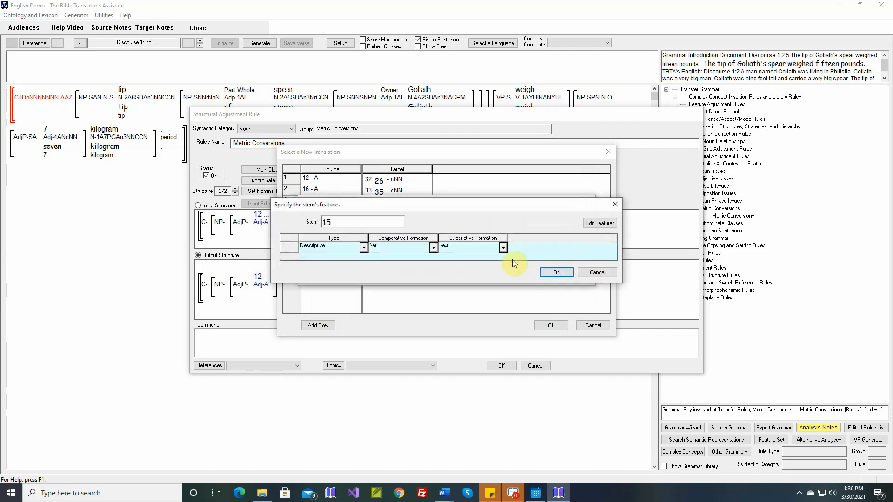
Step: Set stem 15's type to Cardinal Number and its comparative and superlative formations to Not Applicable
{"action": "left_click", "coordinate": [363, 249]}
{"action": "left_click", "coordinate": [344, 275]}
{"action": "left_click", "coordinate": [432, 248]}
{"action": "left_click", "coordinate": [409, 268]}
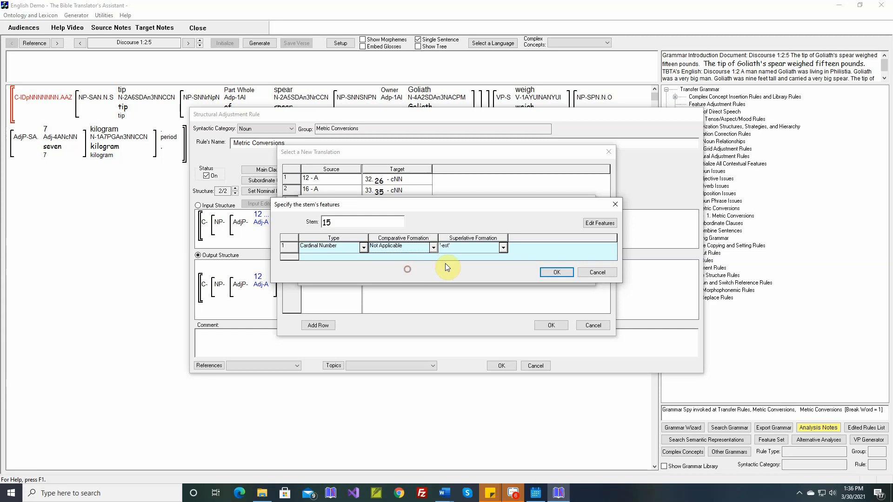
{"action": "left_click", "coordinate": [502, 248]}
{"action": "left_click", "coordinate": [473, 269]}
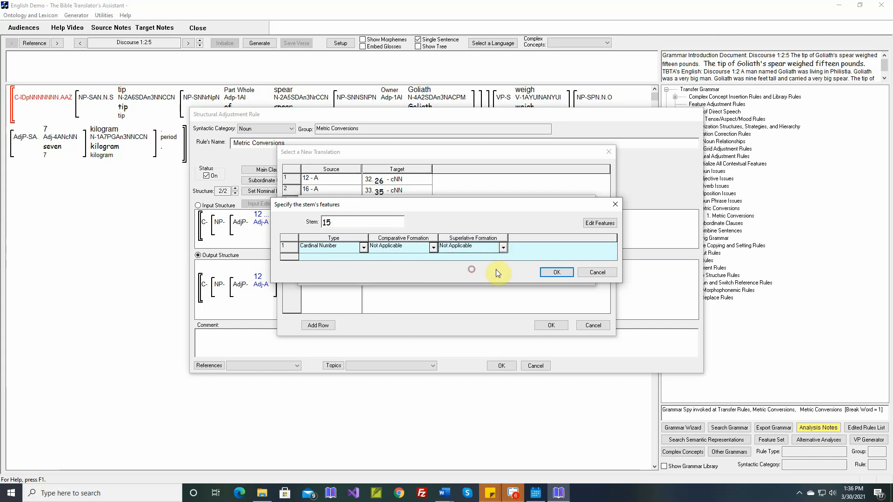
{"action": "left_click", "coordinate": [547, 272]}
Step: Gloss the new stem as 15 and assign it as the translation of 7
{"action": "type", "text": "1"}
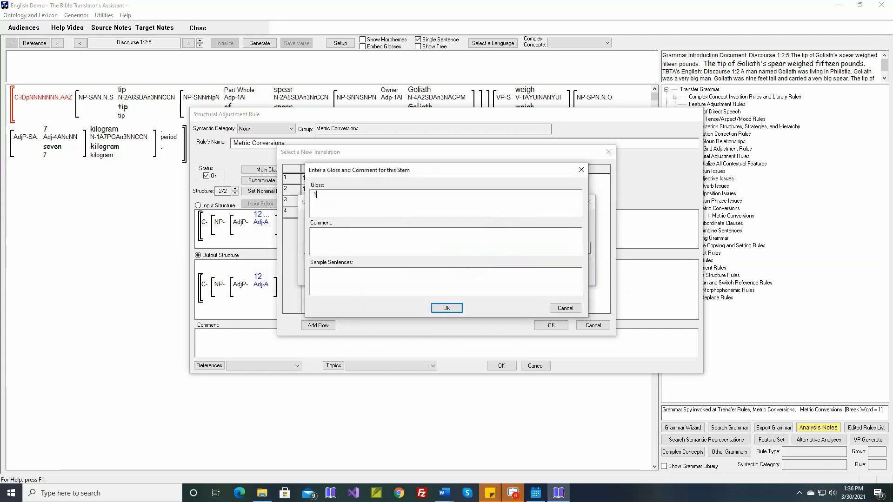
{"action": "type", "text": "5"}
{"action": "left_click", "coordinate": [447, 308]}
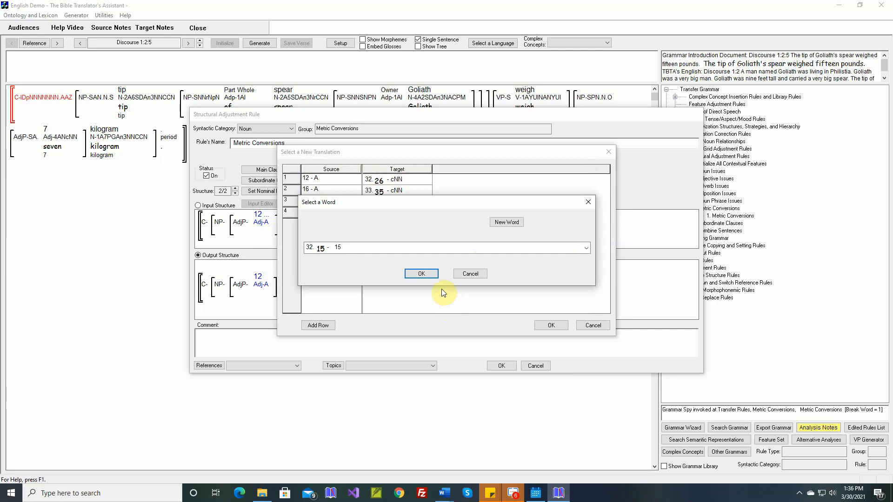
{"action": "left_click", "coordinate": [421, 274]}
Step: Check the source concept list for any remaining numbers in an extra row, leave that row empty and accept the translation table
{"action": "left_click", "coordinate": [318, 325]}
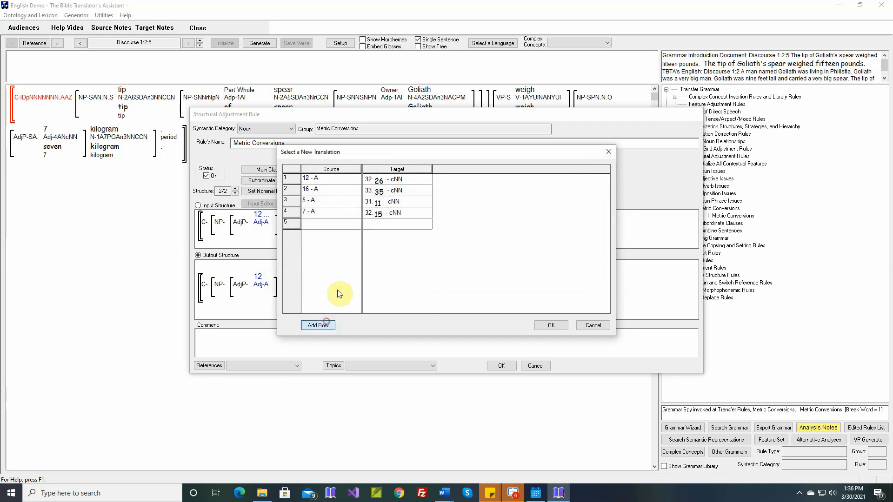
{"action": "left_click", "coordinate": [356, 224]}
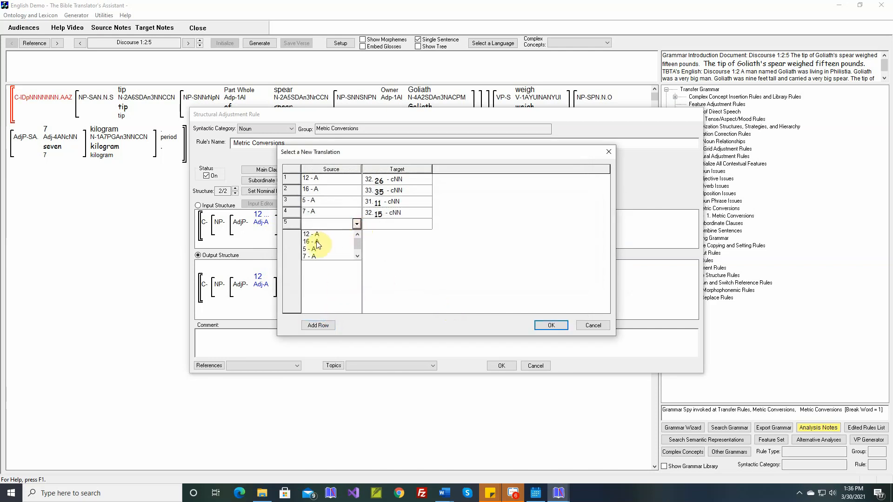
{"action": "left_click", "coordinate": [358, 257]}
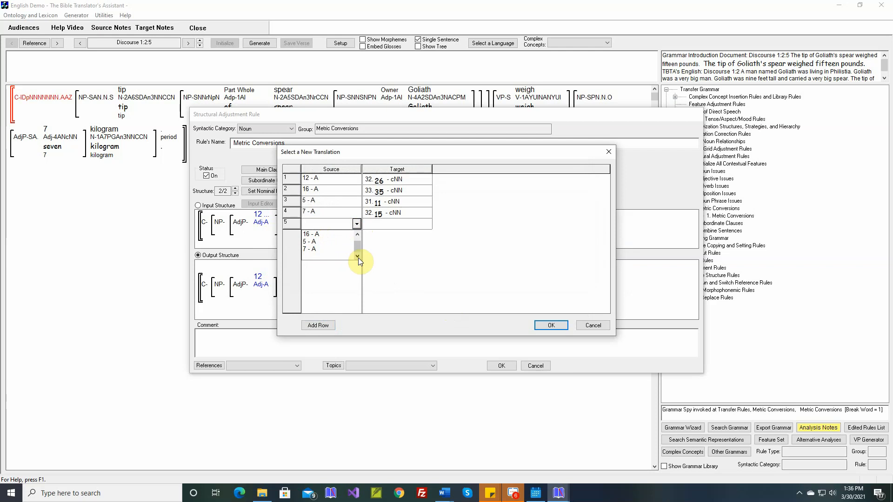
{"action": "left_click", "coordinate": [329, 283]}
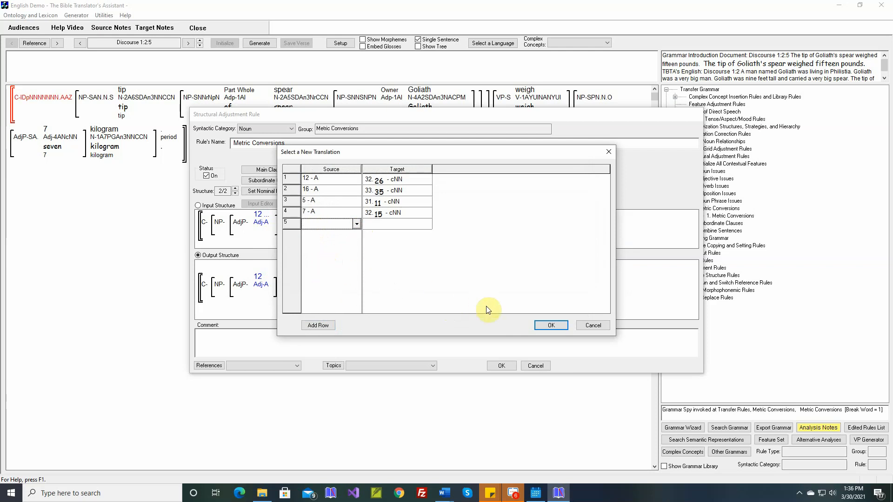
{"action": "left_click", "coordinate": [548, 326]}
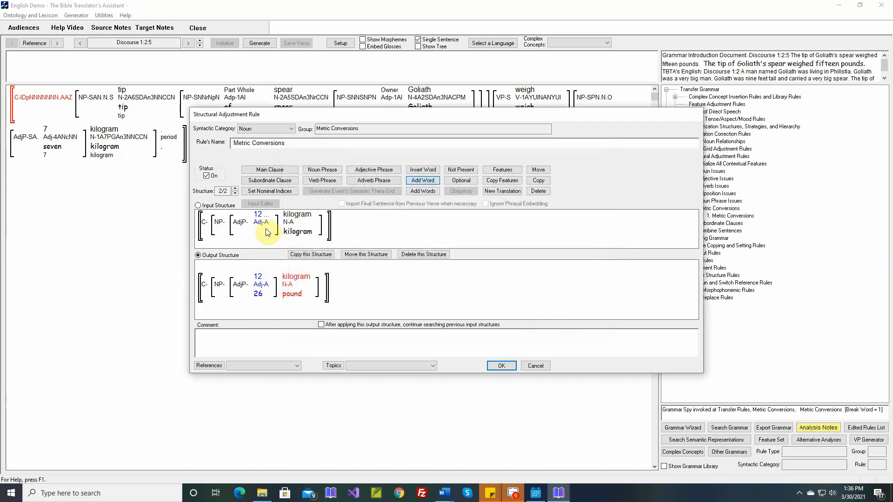
Step: Insert the Discourse 1:2:5 reference and its sentence about Goliath's spear as the rule's comment, and save the Metric Conversions rule
{"action": "mouse_move", "coordinate": [261, 219]}
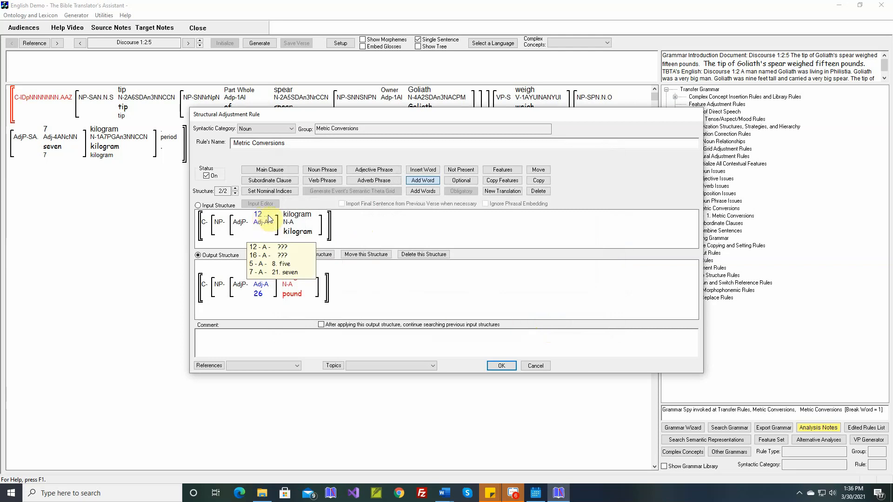
{"action": "mouse_move", "coordinate": [261, 294]}
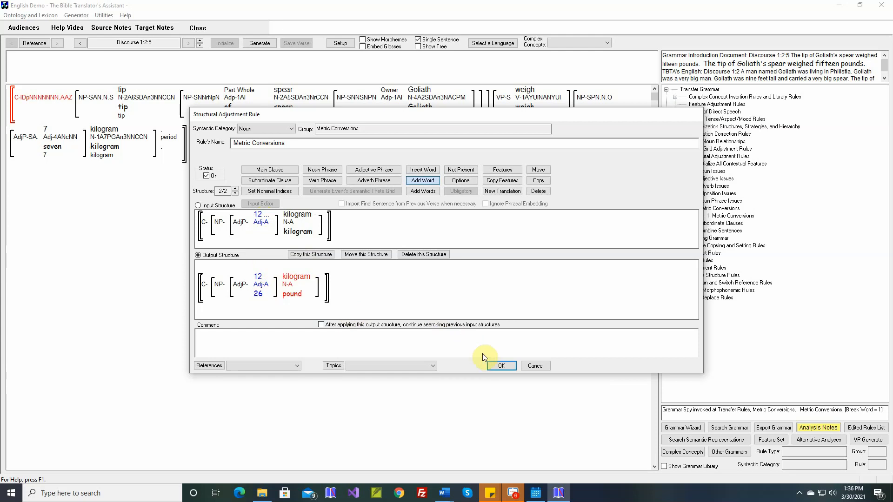
{"action": "right_click", "coordinate": [475, 334]}
{"action": "left_click", "coordinate": [484, 340]}
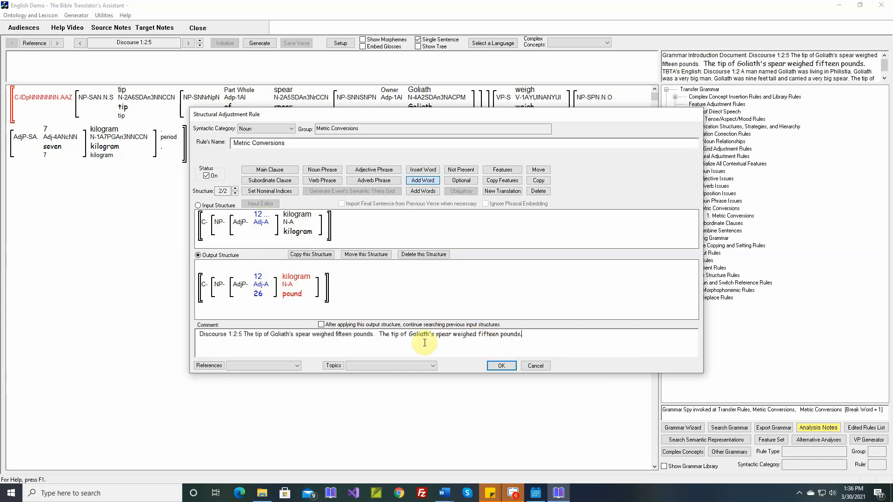
{"action": "left_click", "coordinate": [501, 366]}
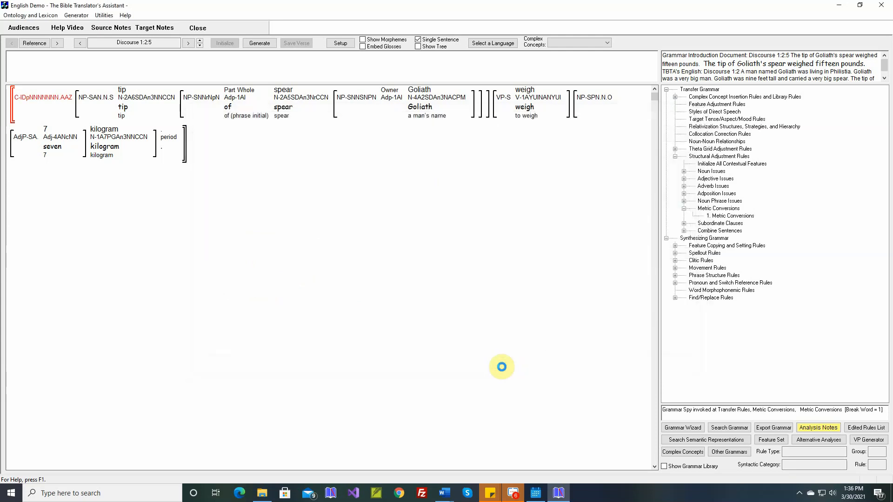
Step: Generate the text for Discourse 1:2:5, switch off single-sentence display and generate all of Discourse 1:2
{"action": "left_click", "coordinate": [263, 43]}
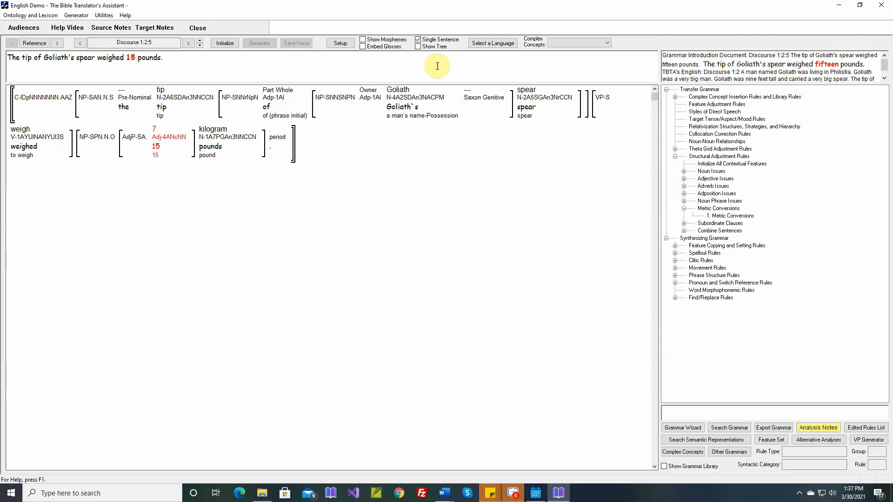
{"action": "left_click", "coordinate": [419, 41]}
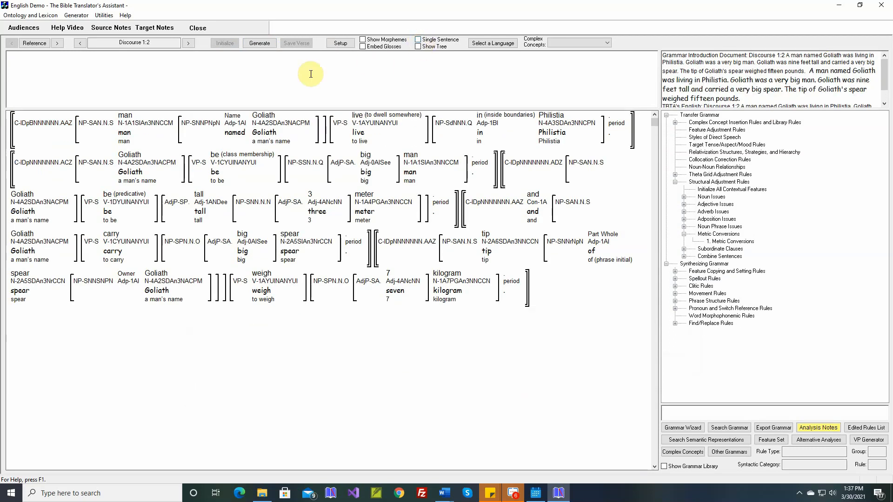
{"action": "left_click", "coordinate": [260, 42]}
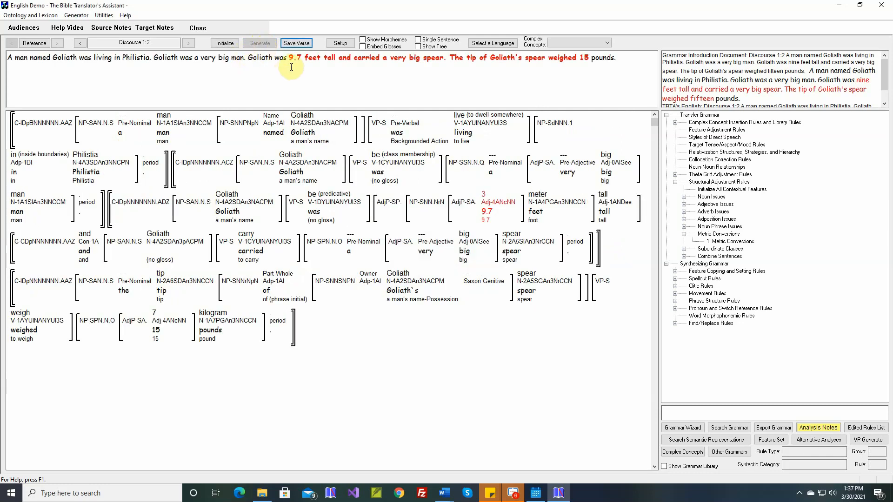
Step: Rerun the text comparison ignoring 9.7 in the generated text and nine in the document text
{"action": "left_click", "coordinate": [294, 57]}
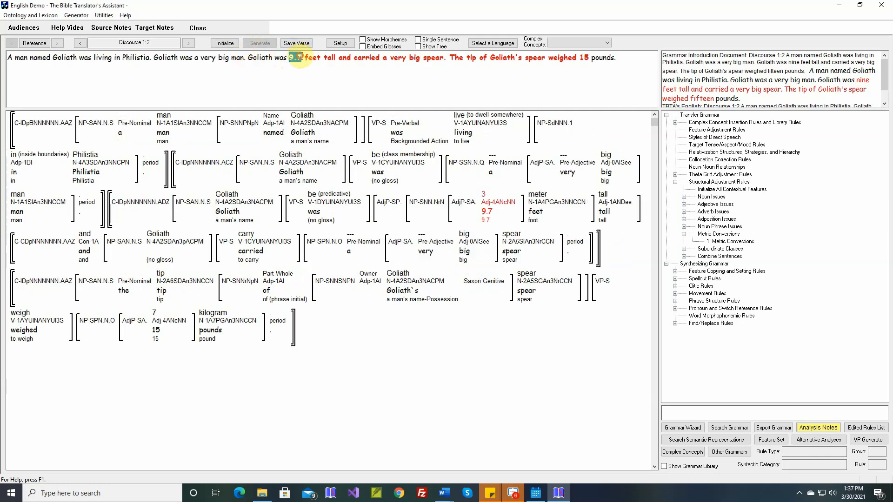
{"action": "left_click_drag", "start_coordinate": [300, 58], "coordinate": [464, 58]}
{"action": "left_click", "coordinate": [395, 84]}
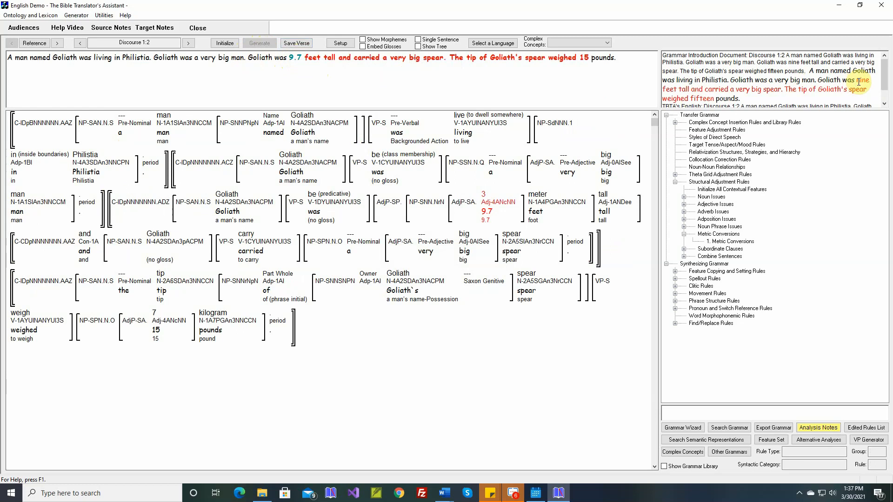
{"action": "left_click_drag", "start_coordinate": [859, 81], "coordinate": [867, 82]}
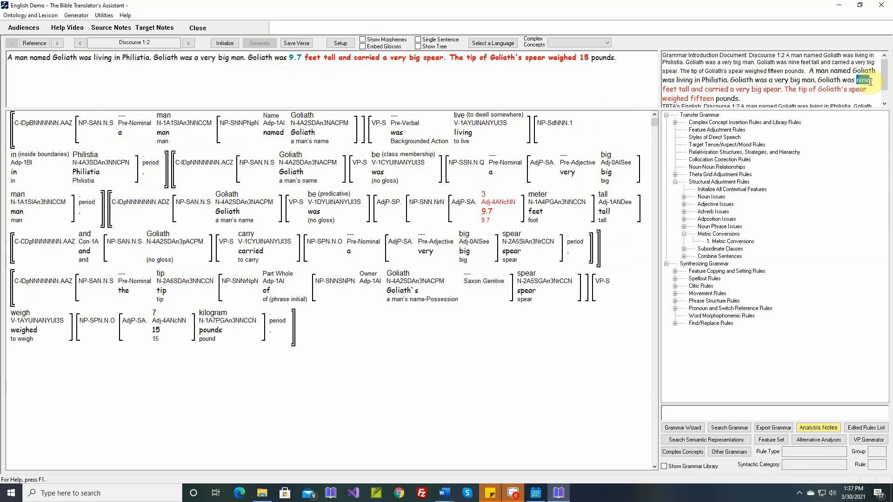
{"action": "right_click", "coordinate": [868, 82]}
{"action": "left_click", "coordinate": [856, 106]}
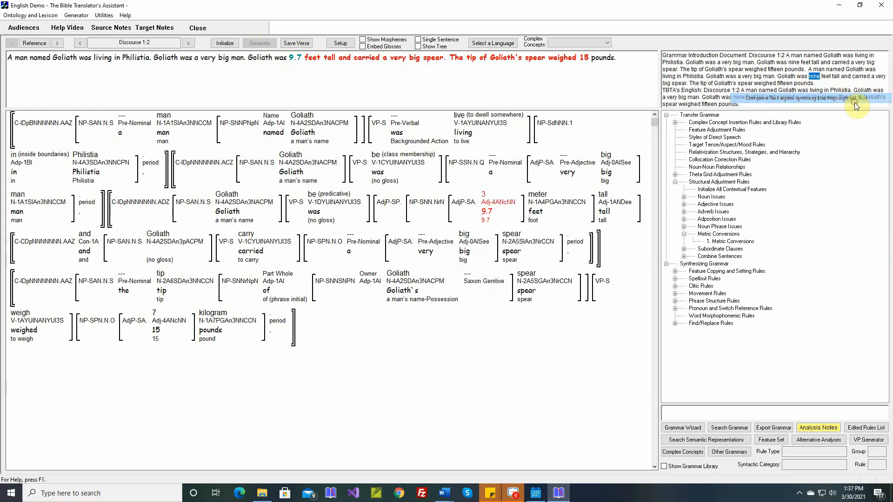
Step: Ignore 15 in the generated text and fifteen in the document text when comparing, and save the verse
{"action": "left_click", "coordinate": [560, 58]}
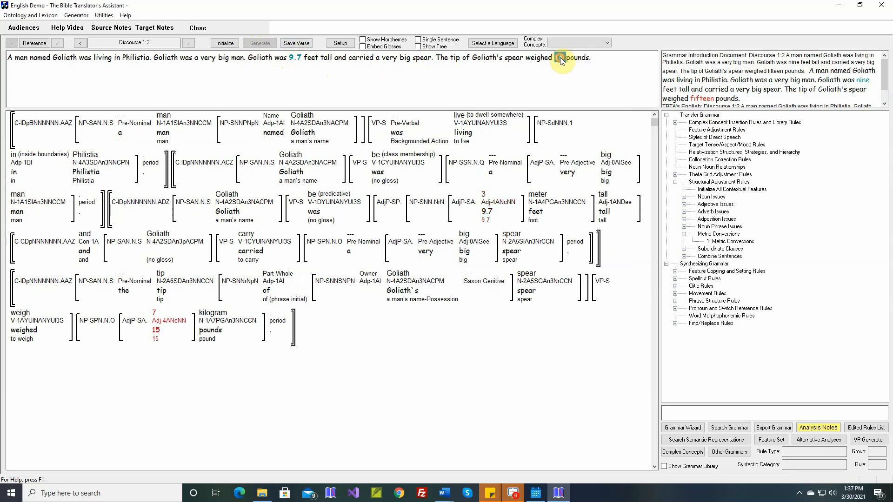
{"action": "right_click", "coordinate": [561, 60]}
{"action": "left_click", "coordinate": [581, 67]}
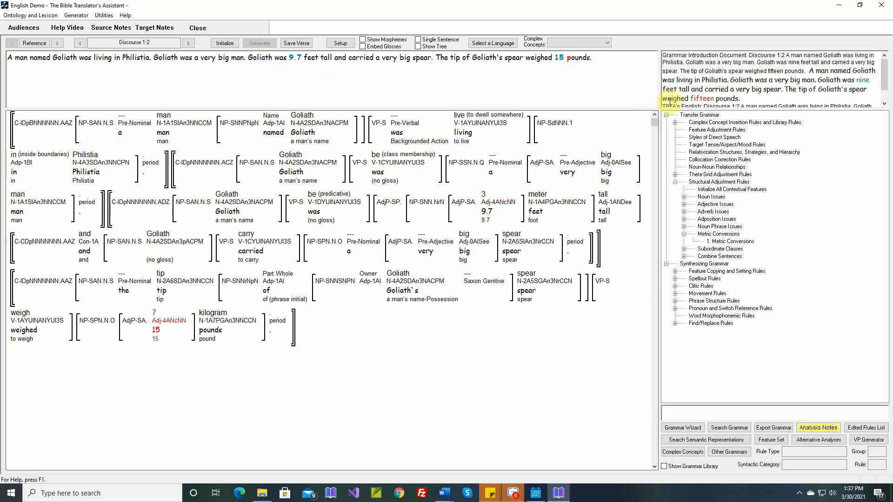
{"action": "right_click", "coordinate": [703, 99]}
{"action": "left_click", "coordinate": [711, 114]}
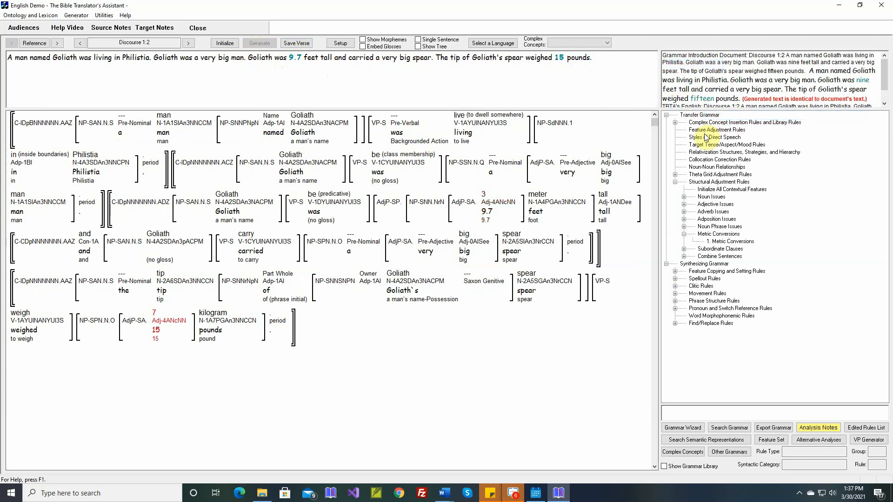
{"action": "left_click", "coordinate": [297, 44]}
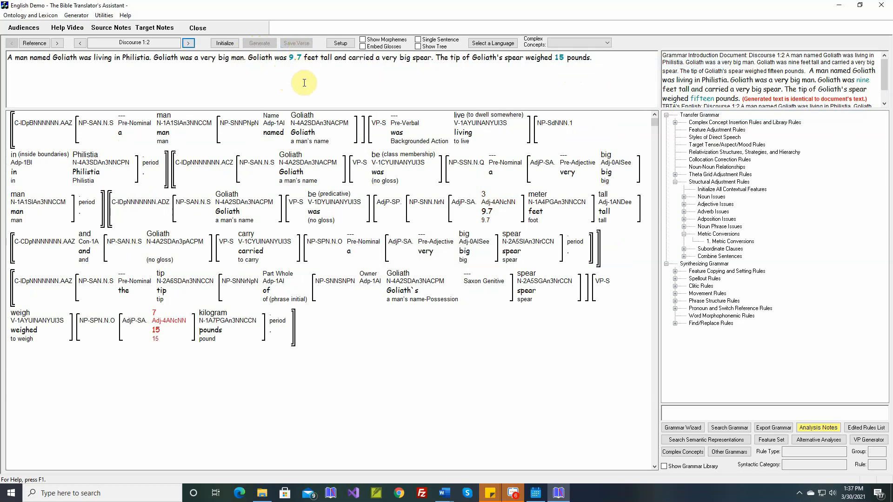